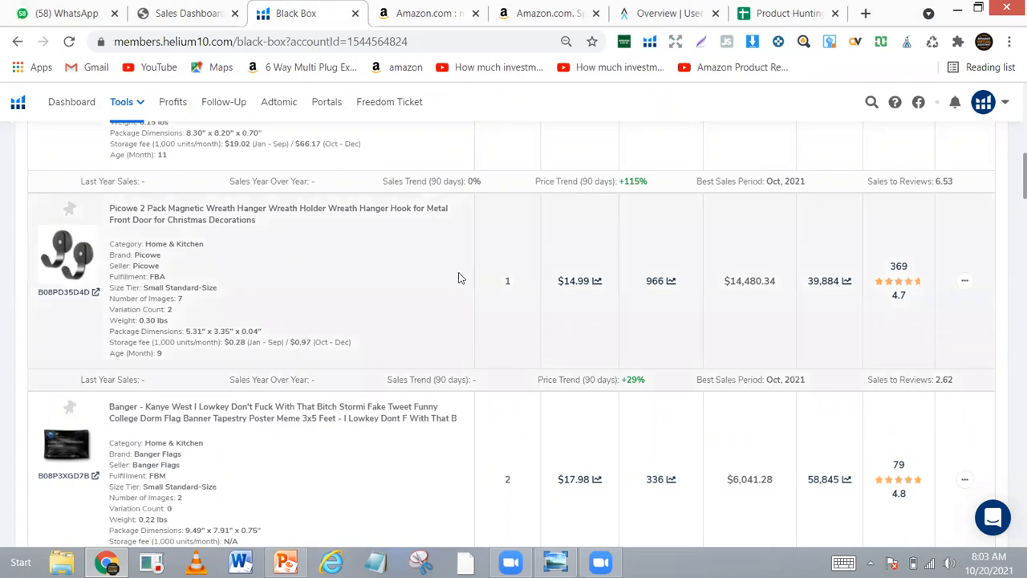
Review the Black Box filters and the list of matching Home & Kitchen products.
scroll(460, 278, "up", 2)
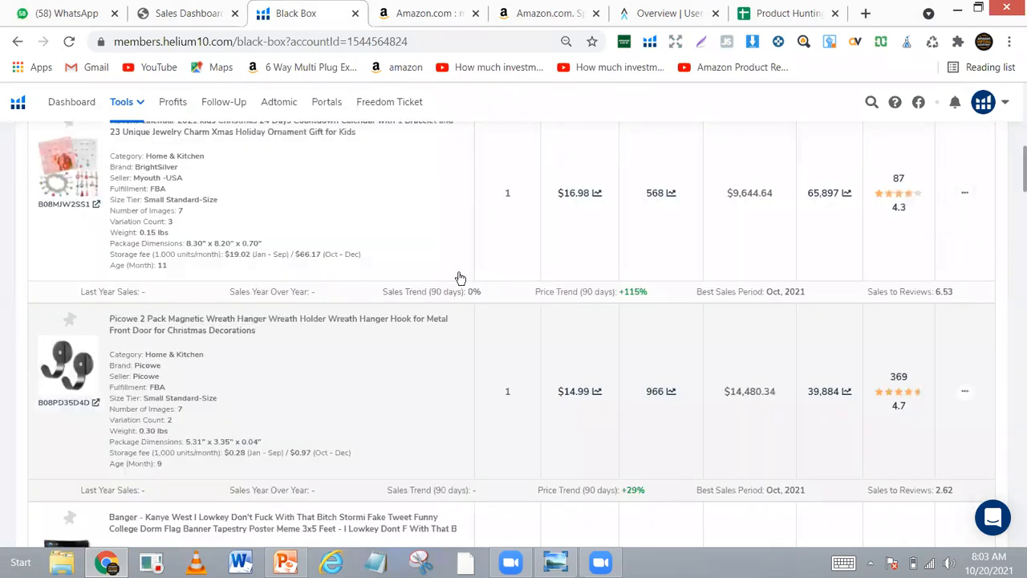
scroll(460, 278, "up", 10)
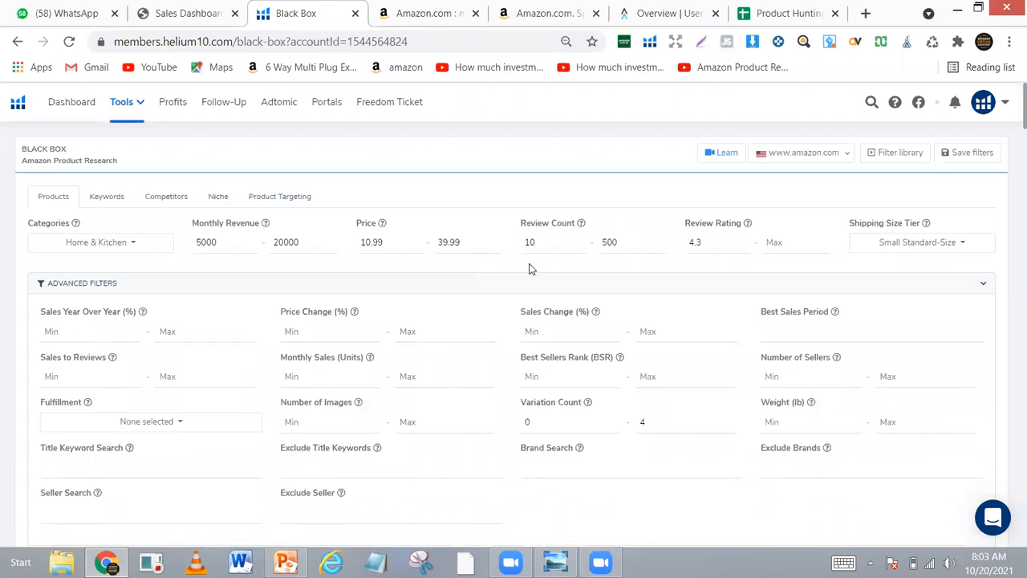
scroll(530, 268, "down", 8)
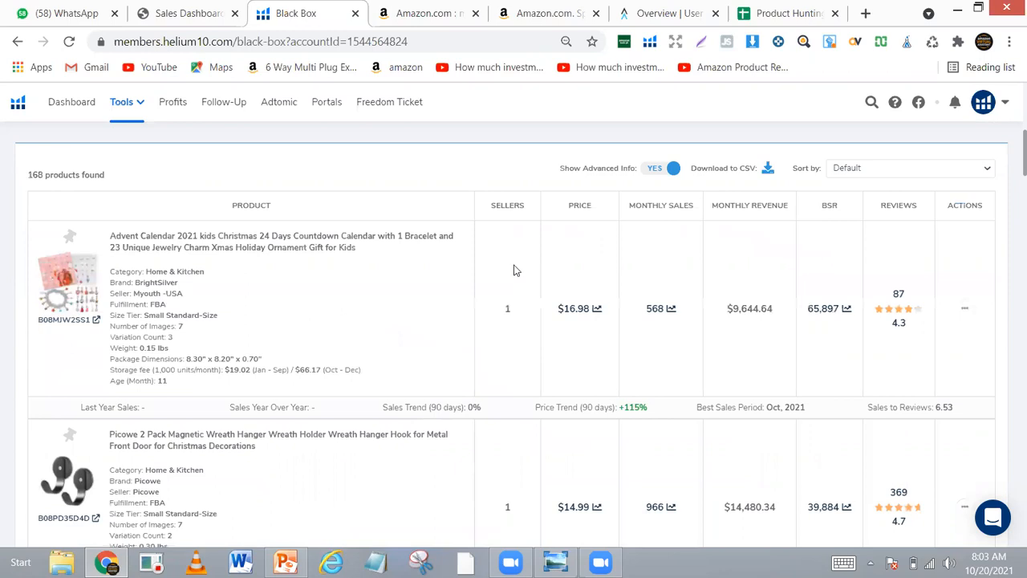
scroll(516, 270, "down", 3)
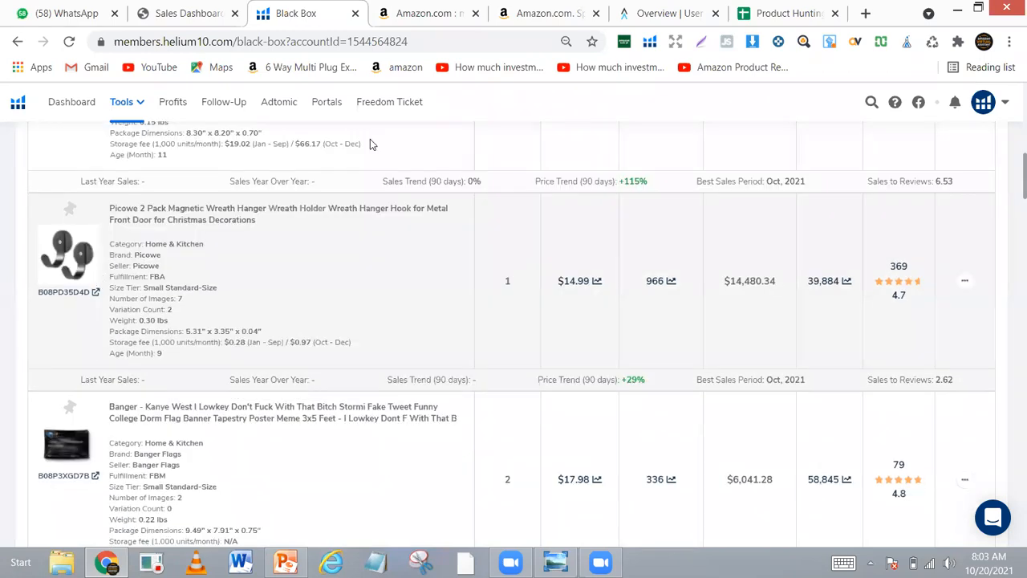
Switch to the Amazon search page for "magnet wreath hanger" and view the Helium 10 extension's available tools.
left_click(404, 6)
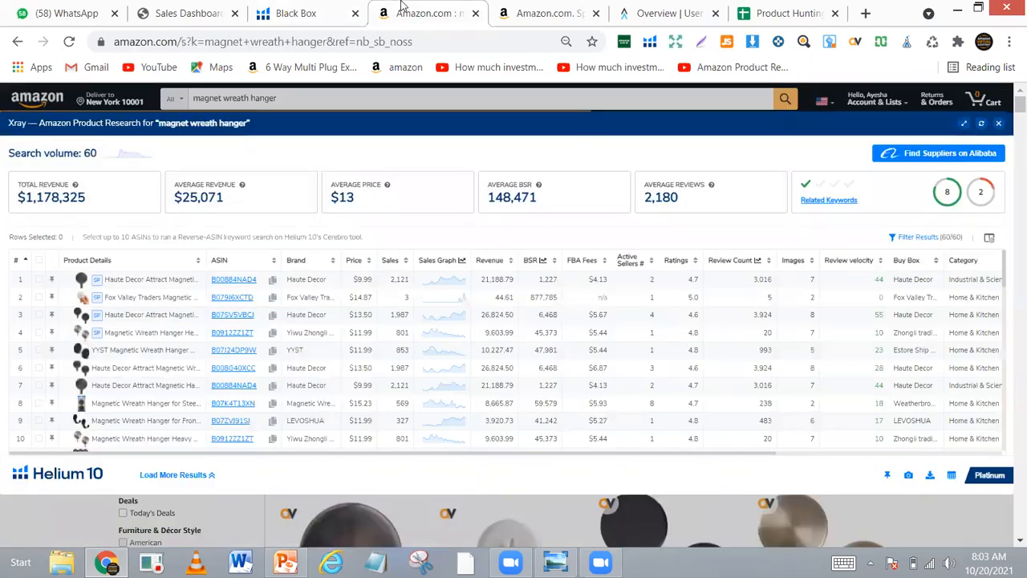
left_click(650, 45)
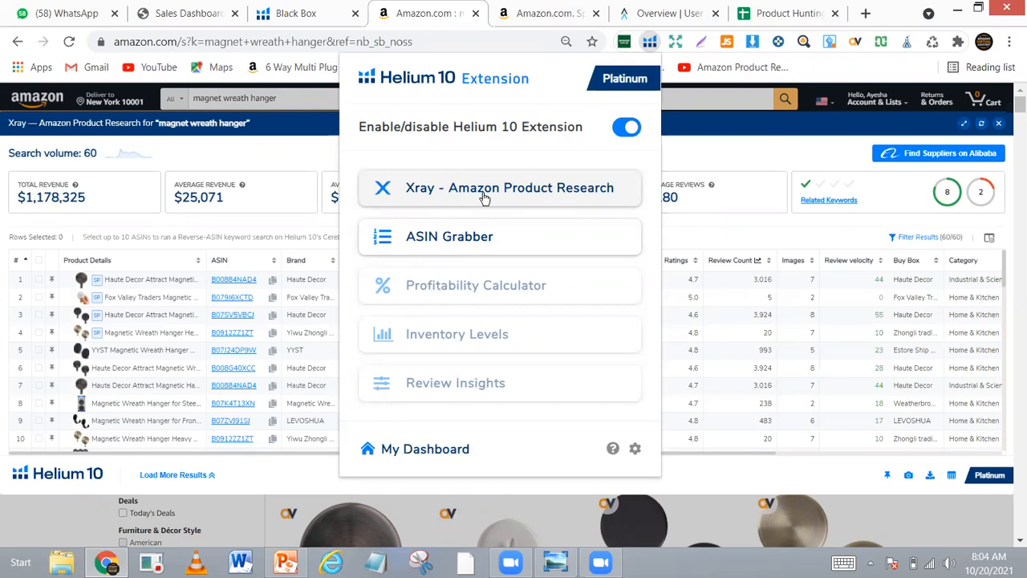
left_click(709, 133)
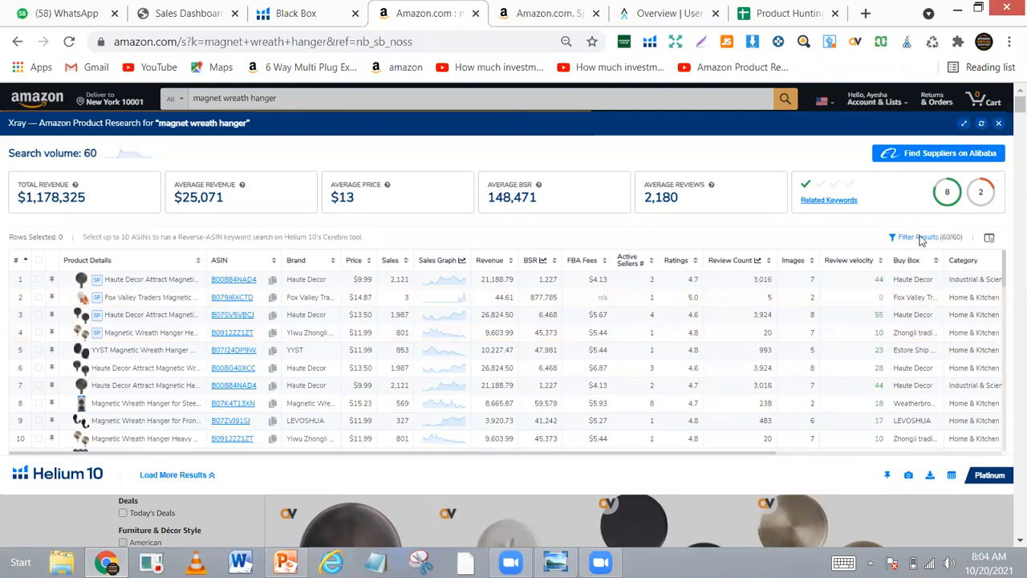
Filter the Xray results to hide sponsored products.
left_click(917, 239)
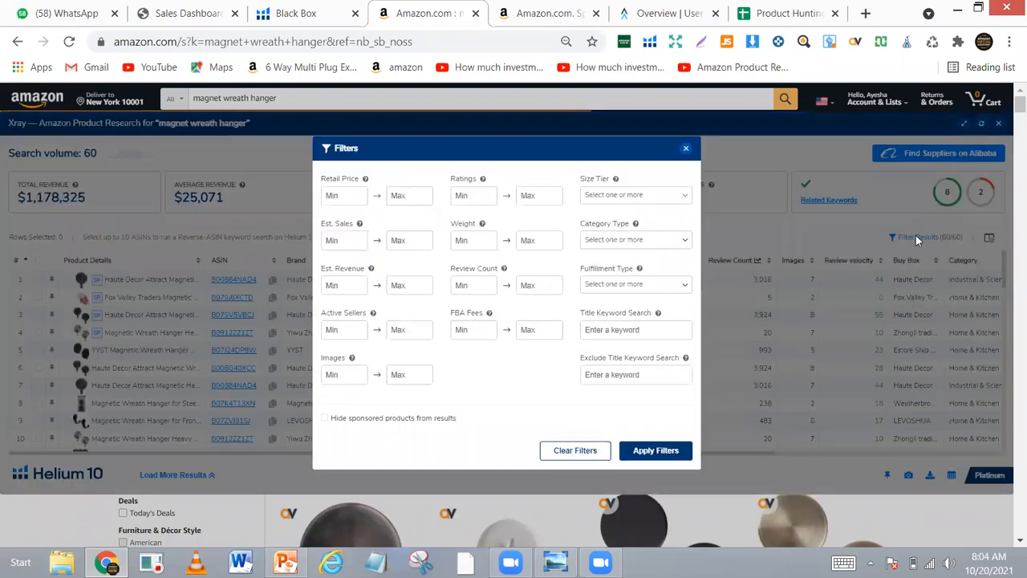
left_click(325, 419)
left_click(656, 452)
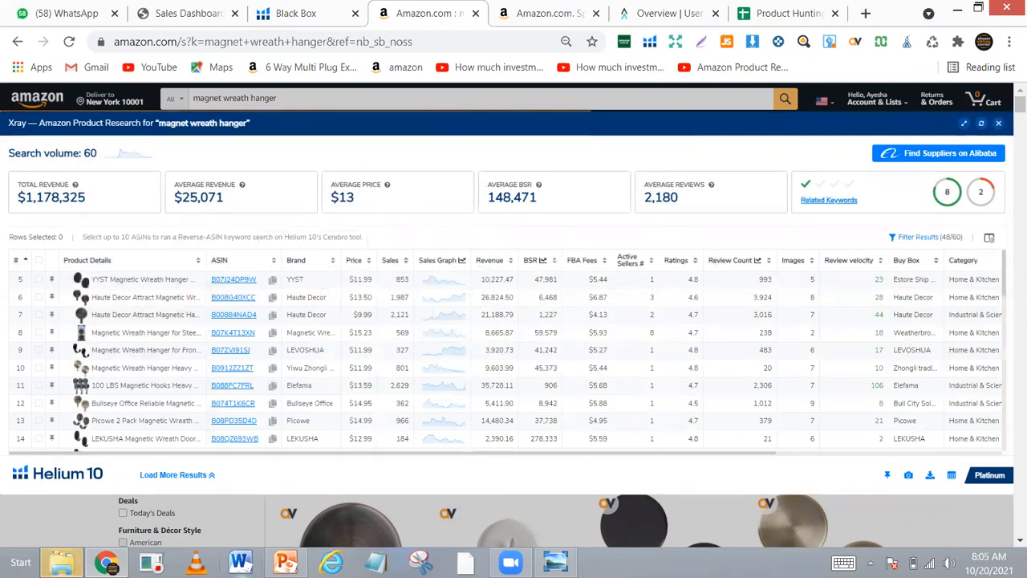
Extend the height of the Xray results window so that more product rows fit.
left_click_drag(286, 494, 286, 574)
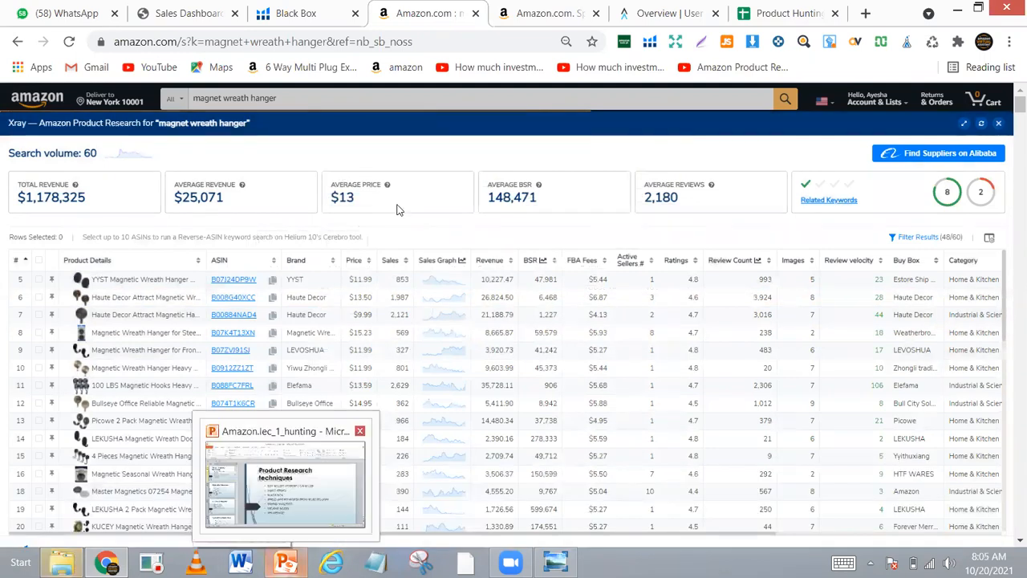
double_click(502, 125)
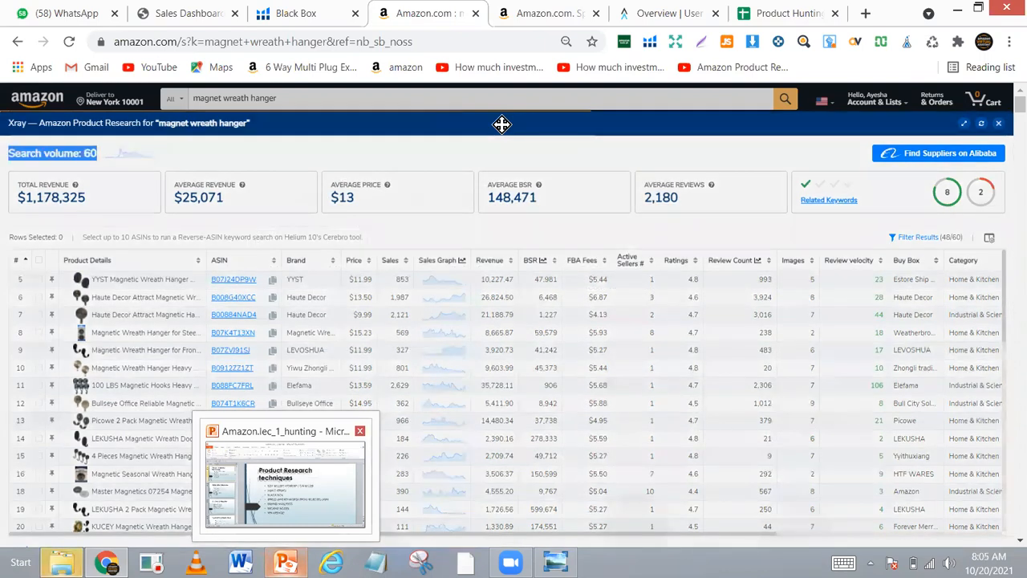
left_click(502, 124)
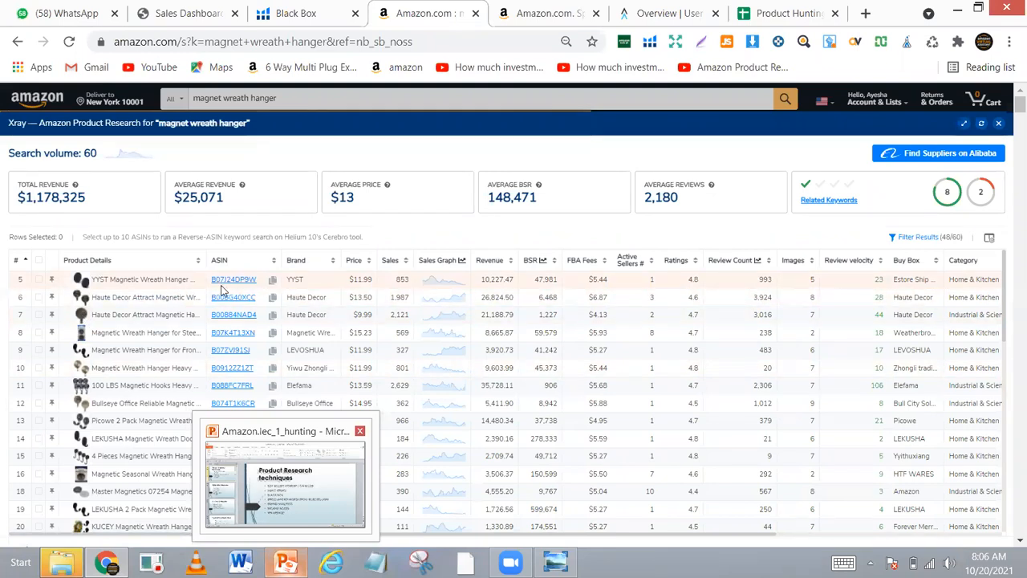
View the 90-day sales chart of the YYST Magnetic Wreath Hanger and close it.
mouse_move(233, 285)
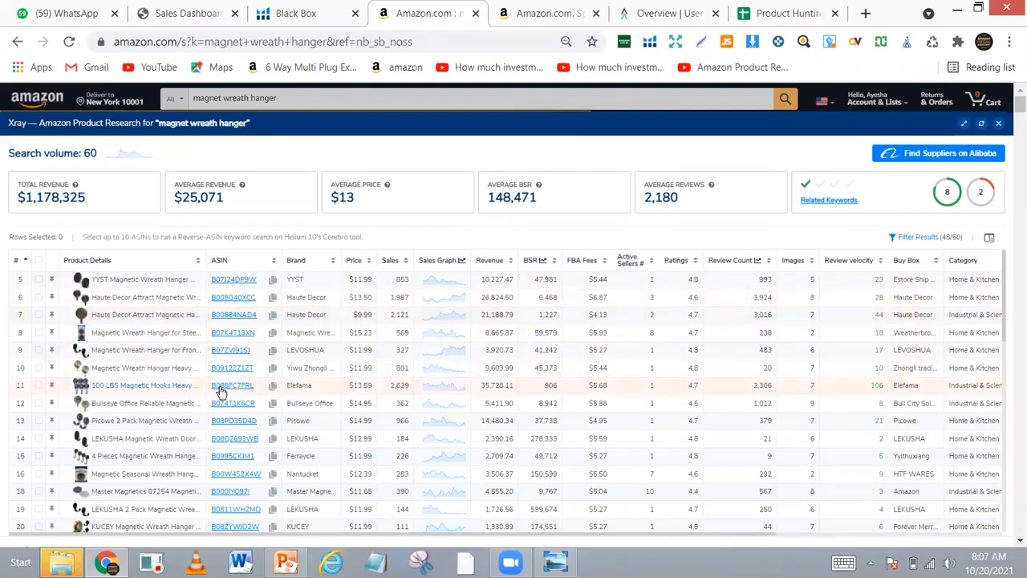
mouse_move(221, 392)
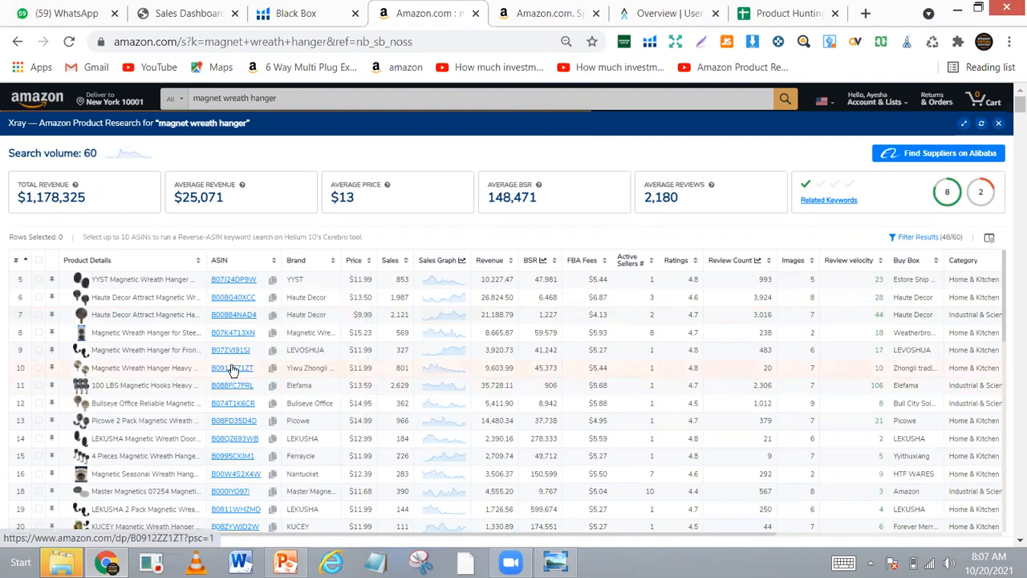
mouse_move(232, 370)
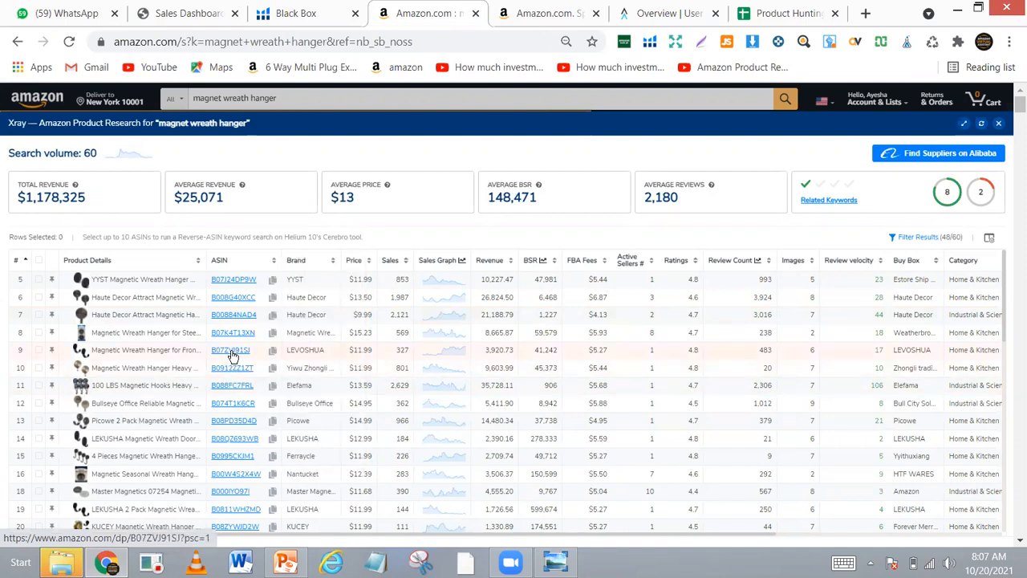
mouse_move(231, 350)
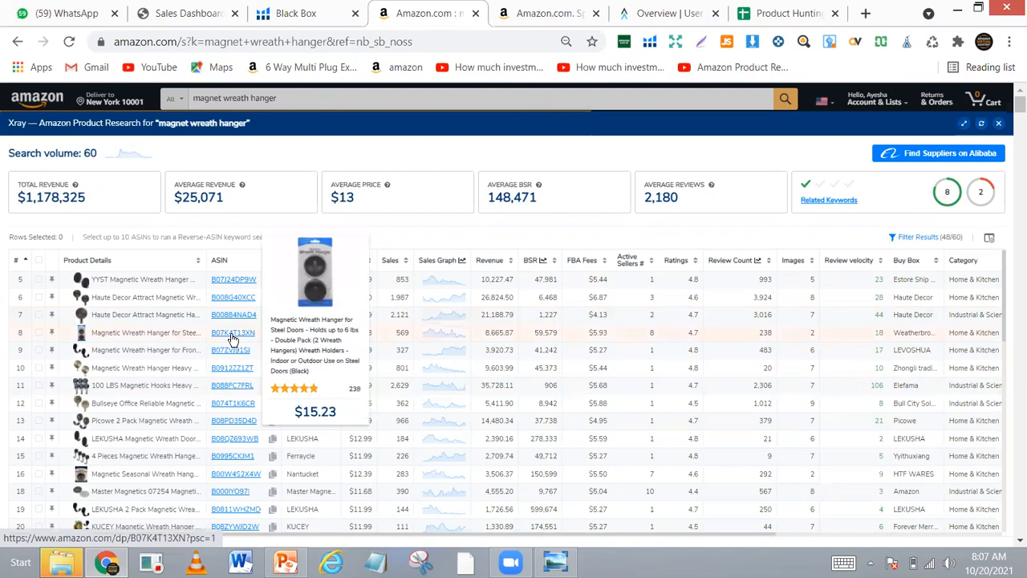
mouse_move(232, 320)
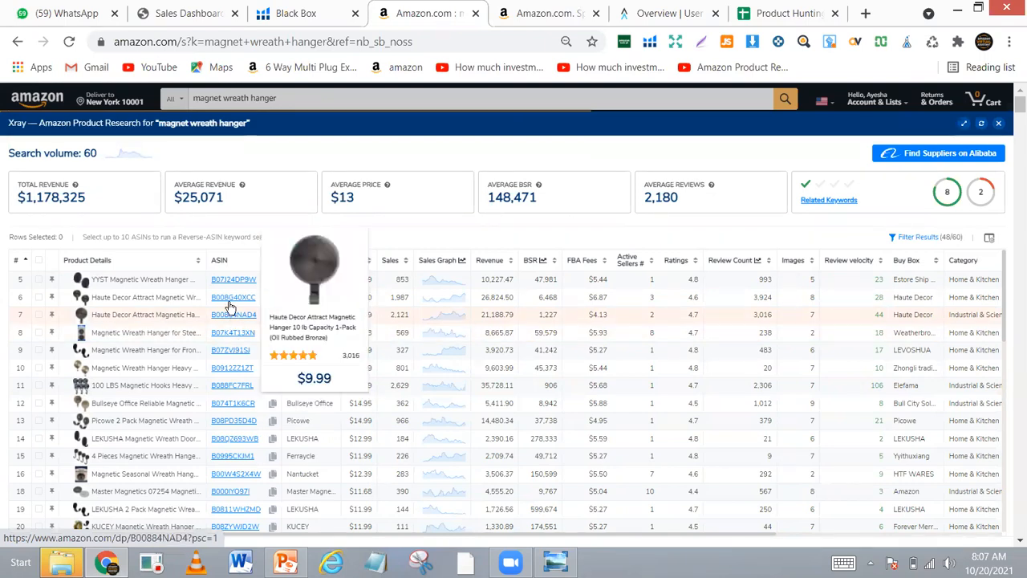
mouse_move(229, 301)
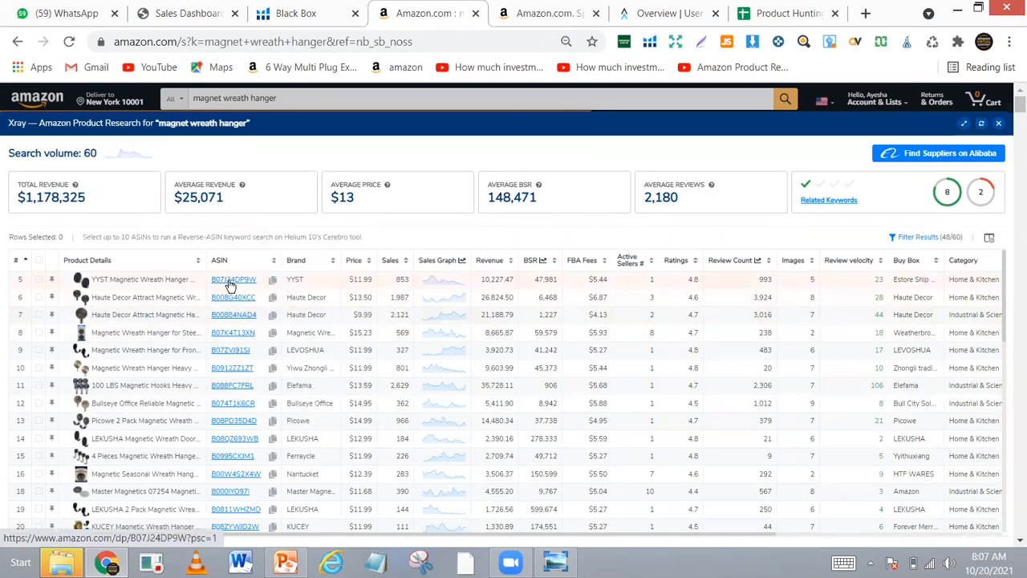
mouse_move(232, 280)
left_click(443, 281)
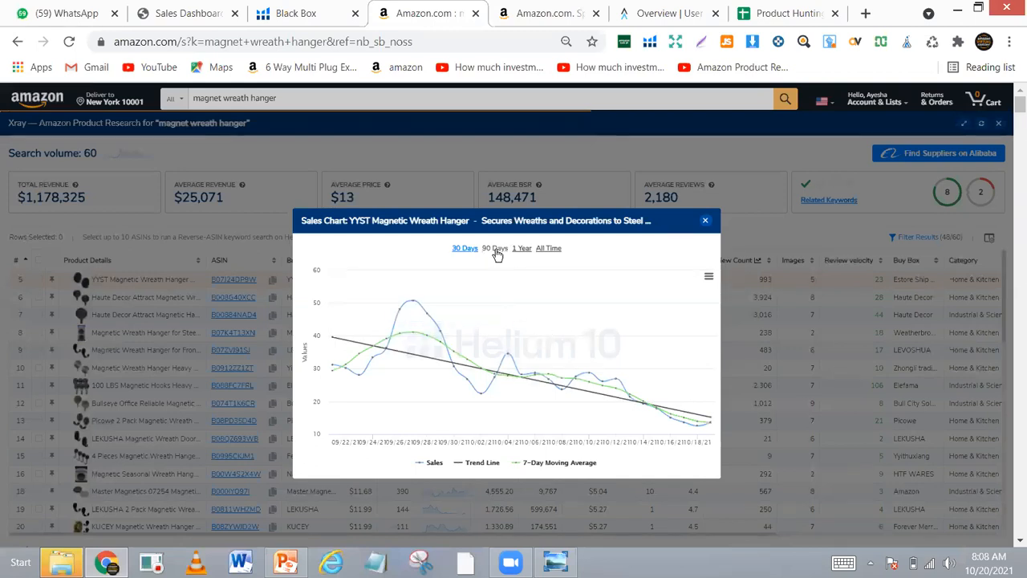
left_click(495, 248)
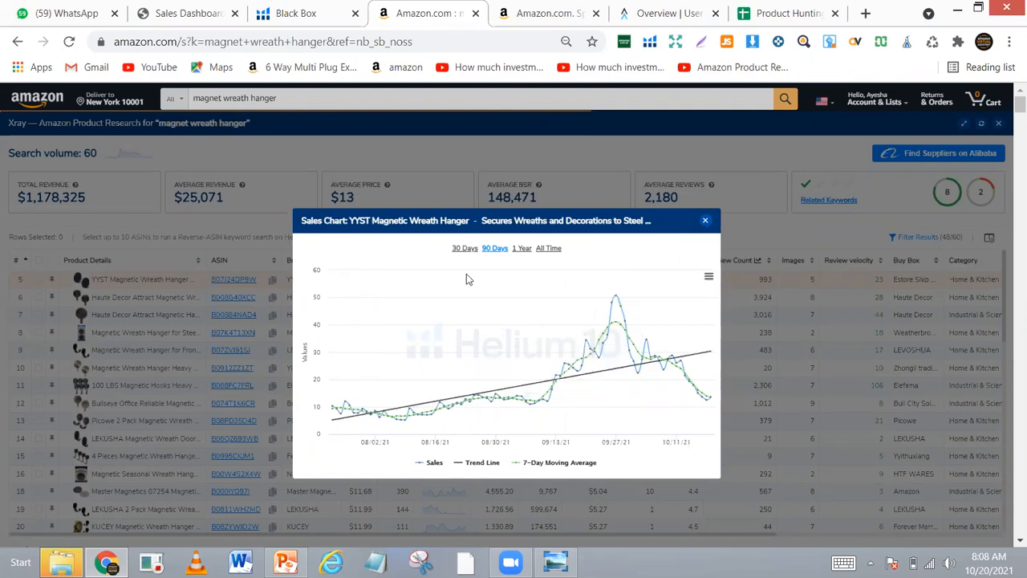
key("Escape")
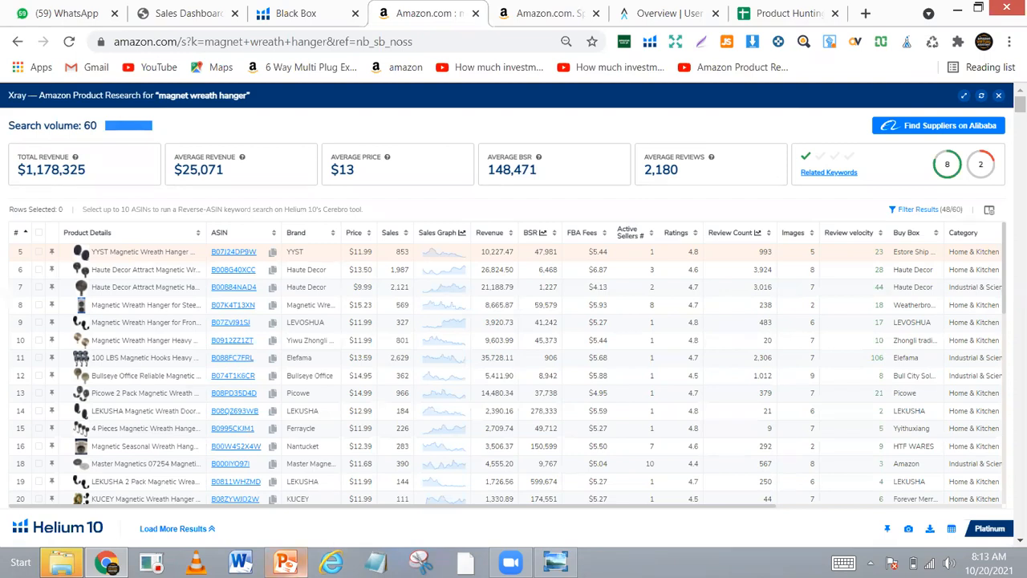
Examine the Xray table's columns for active sellers, review count, images, size tier, dimensions and weight across the listed products.
mouse_move(285, 562)
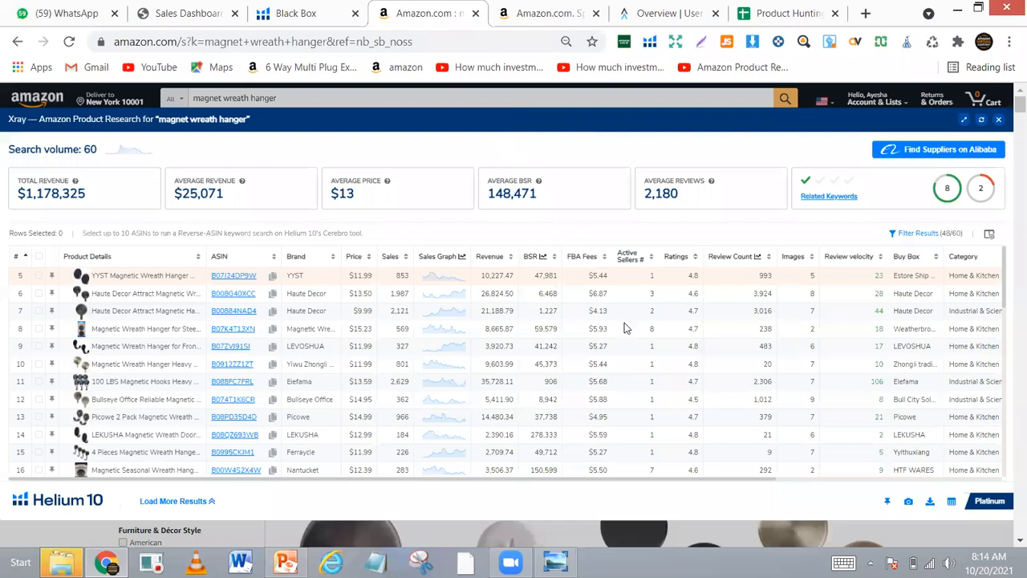
scroll(625, 328, "right", 4)
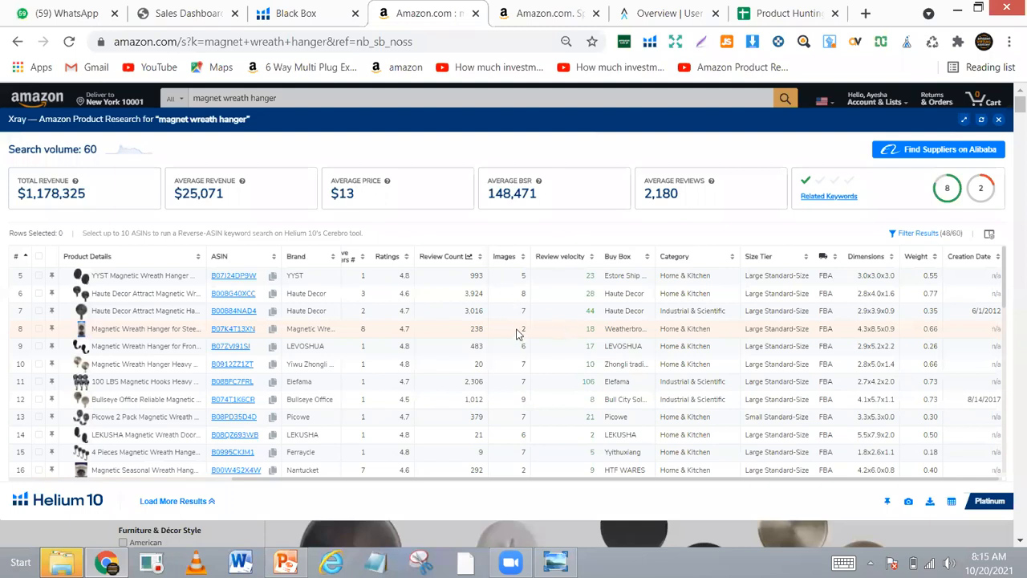
left_click(374, 293)
scroll(917, 394, "left", 5)
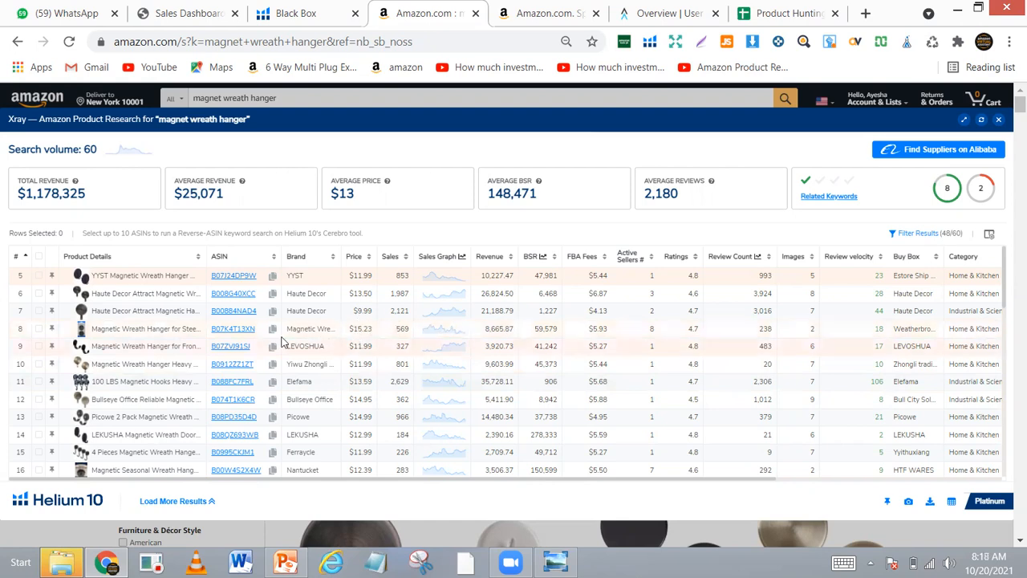
mouse_move(231, 352)
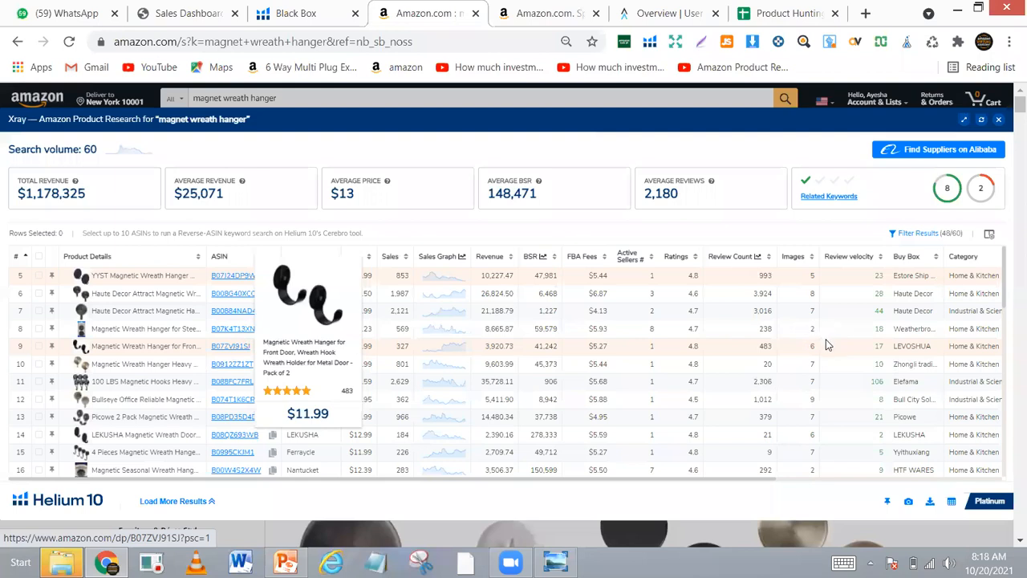
scroll(830, 331, "right", 3)
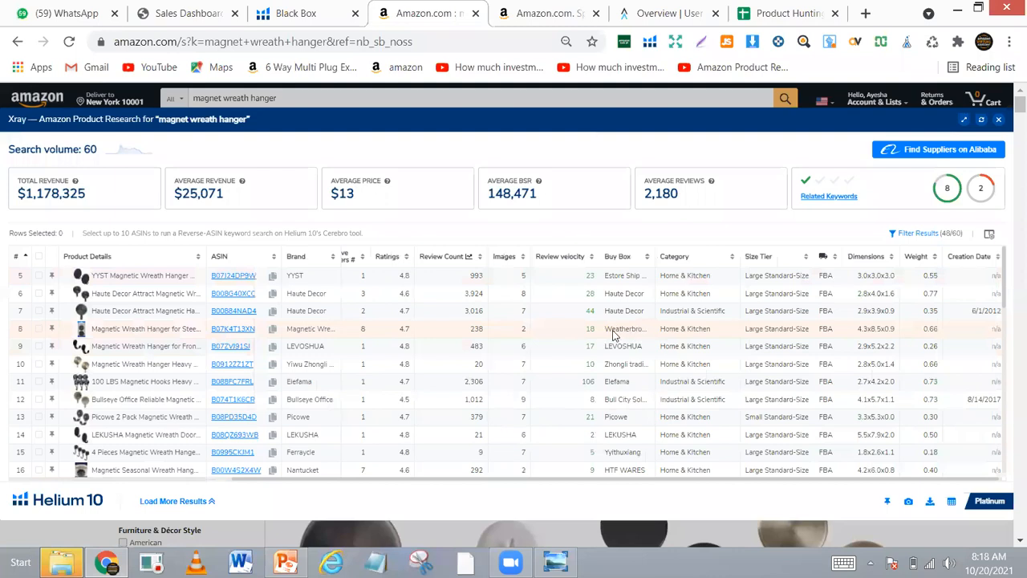
scroll(614, 335, "left", 5)
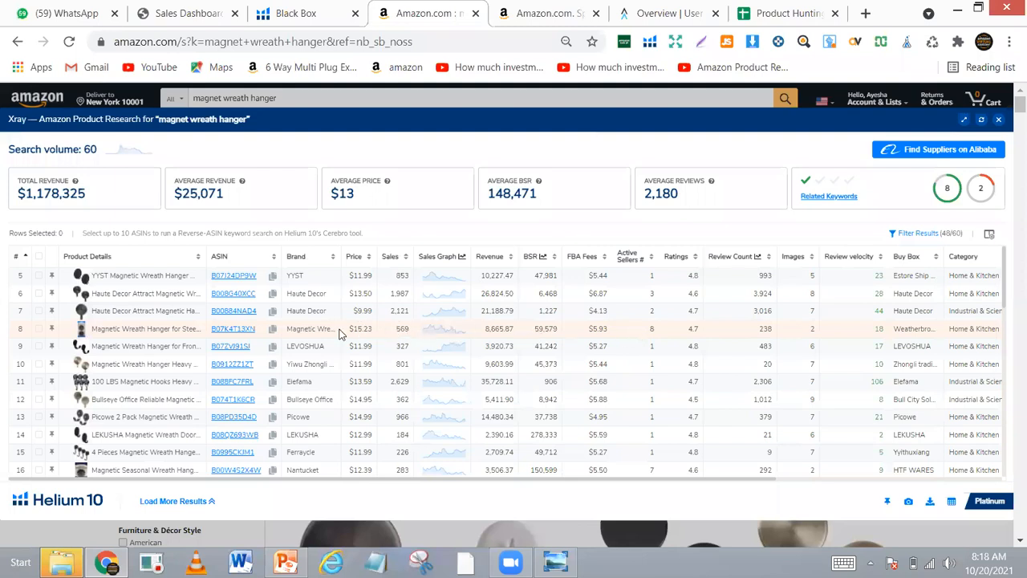
Copy the ASIN B07K4T13XN of the Magnetic Wreath Hanger for Steel Doors from the Xray results.
left_click(273, 330)
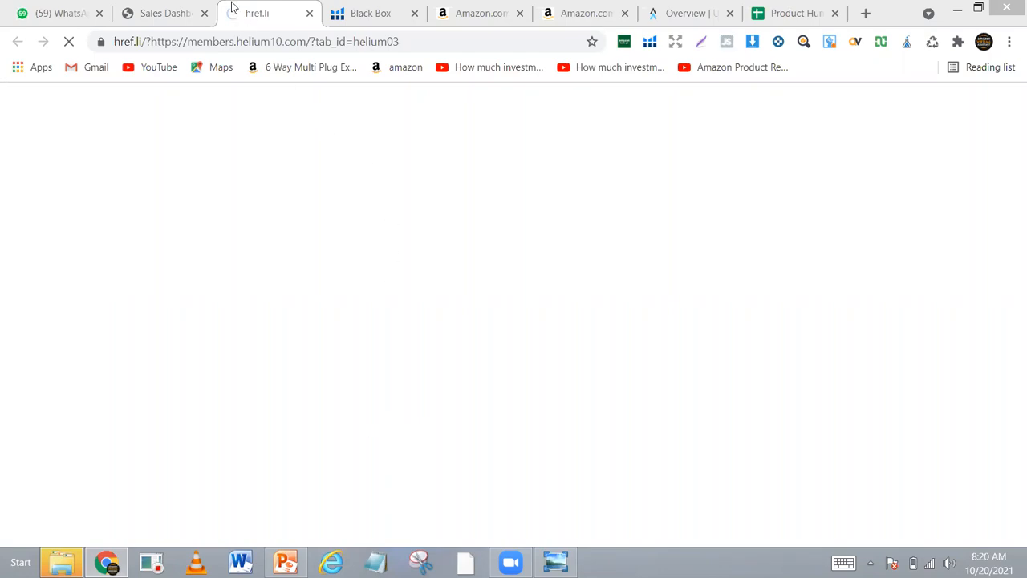
left_click(363, 13)
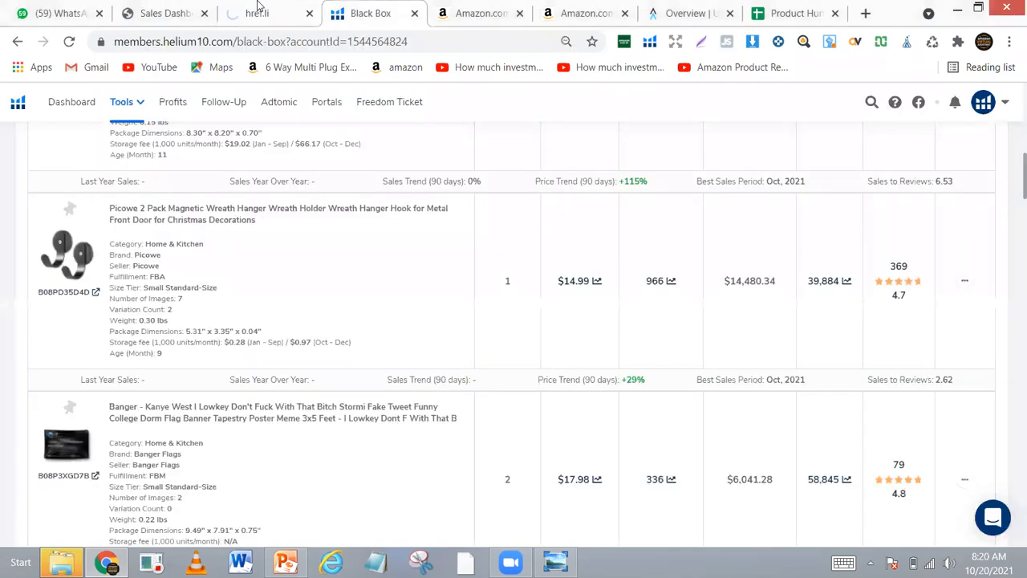
left_click(259, 8)
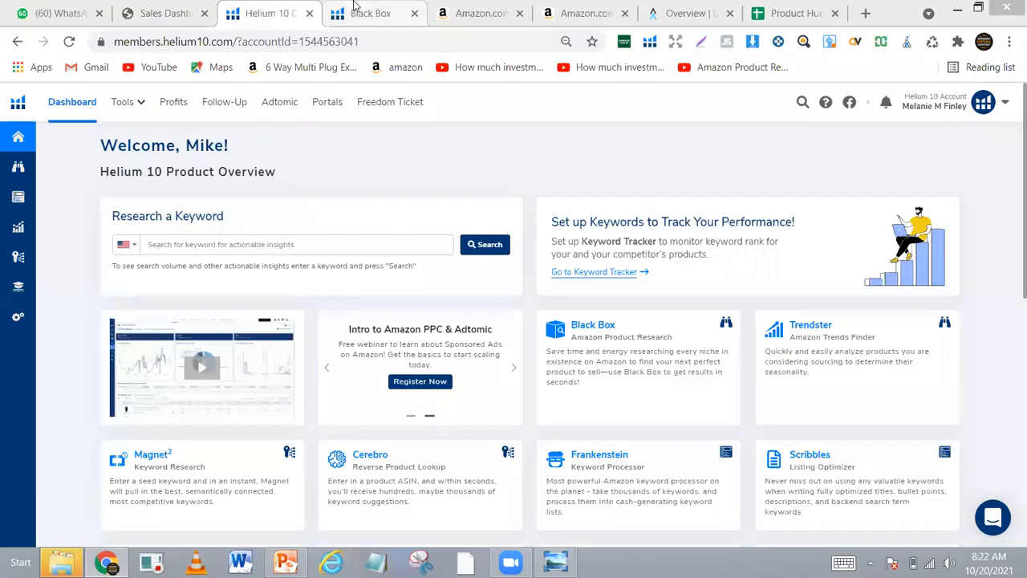
left_click(479, 11)
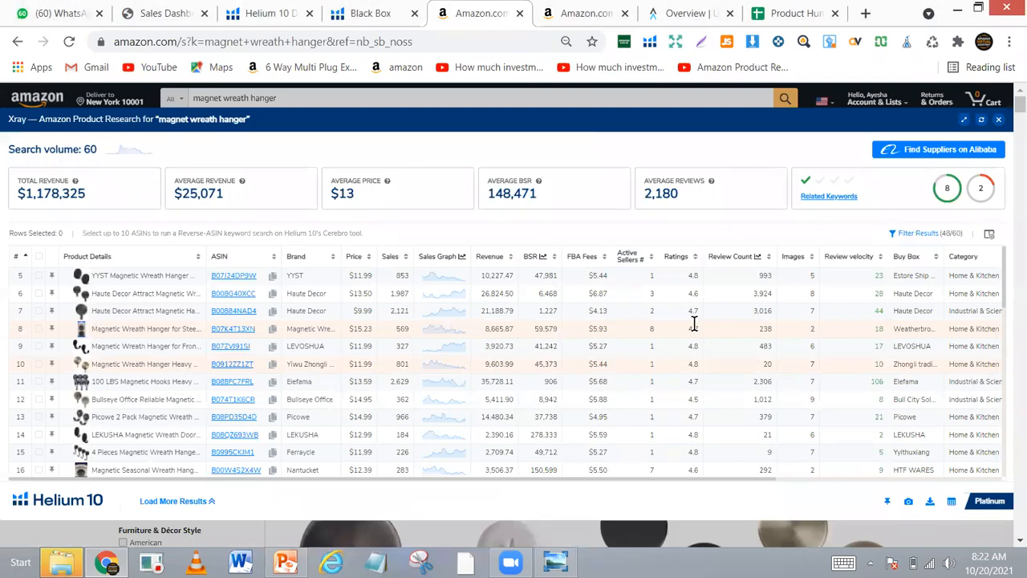
left_click(274, 331)
Open the Cerebro reverse product lookup tool in a new browser tab from the Helium 10 dashboard and switch to it.
left_click(264, 11)
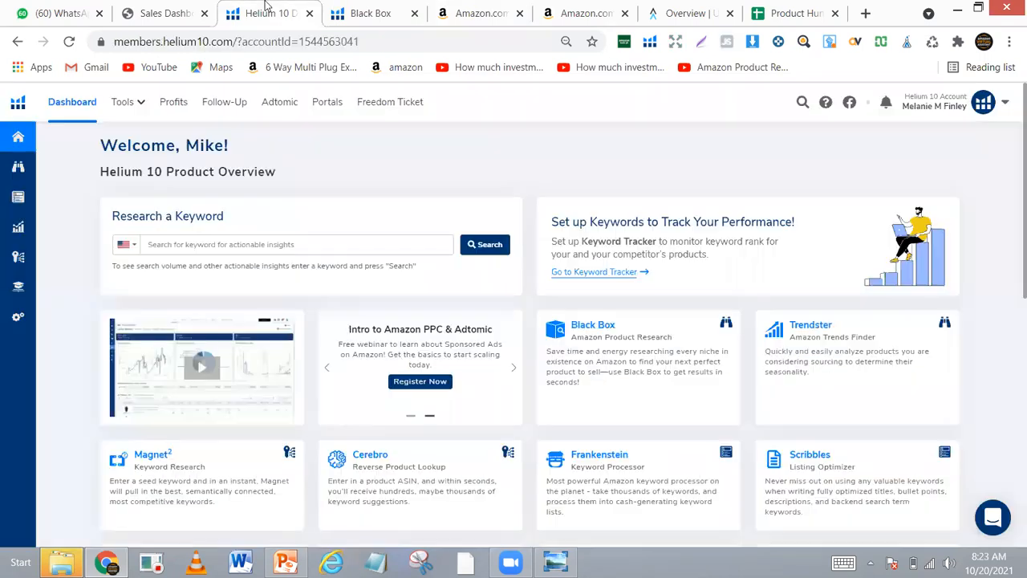
mouse_move(28, 181)
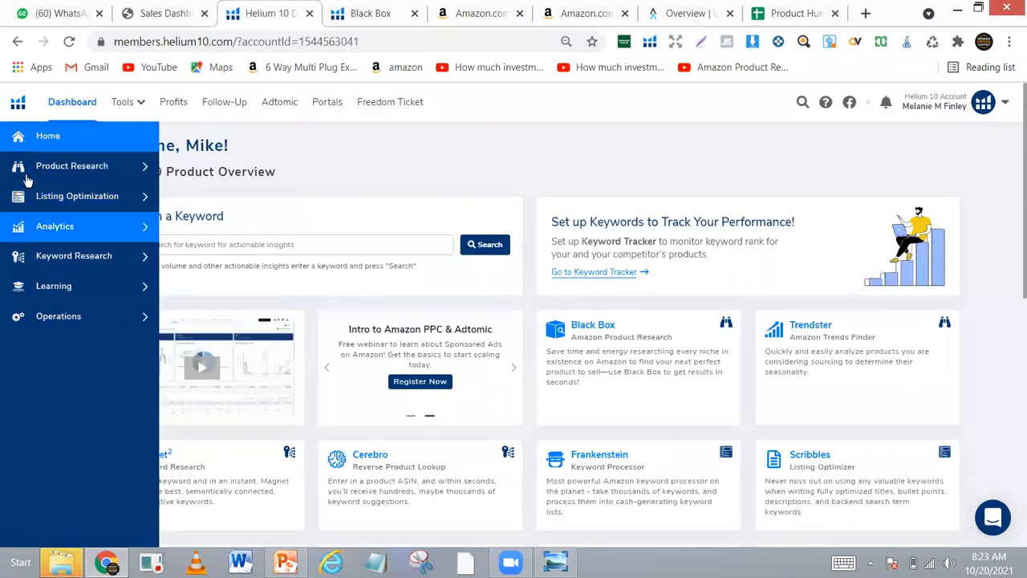
left_click(61, 256)
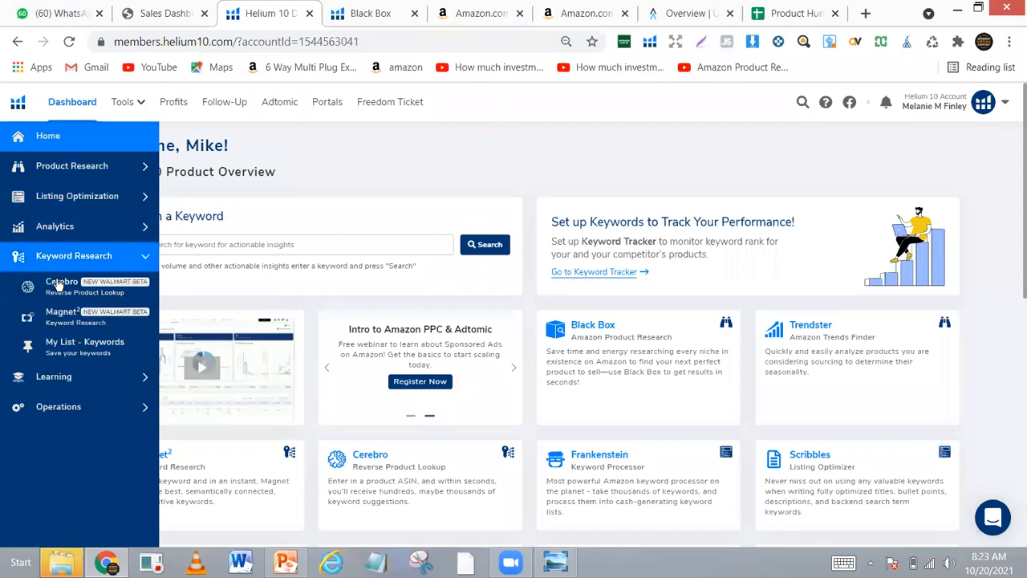
right_click(60, 288)
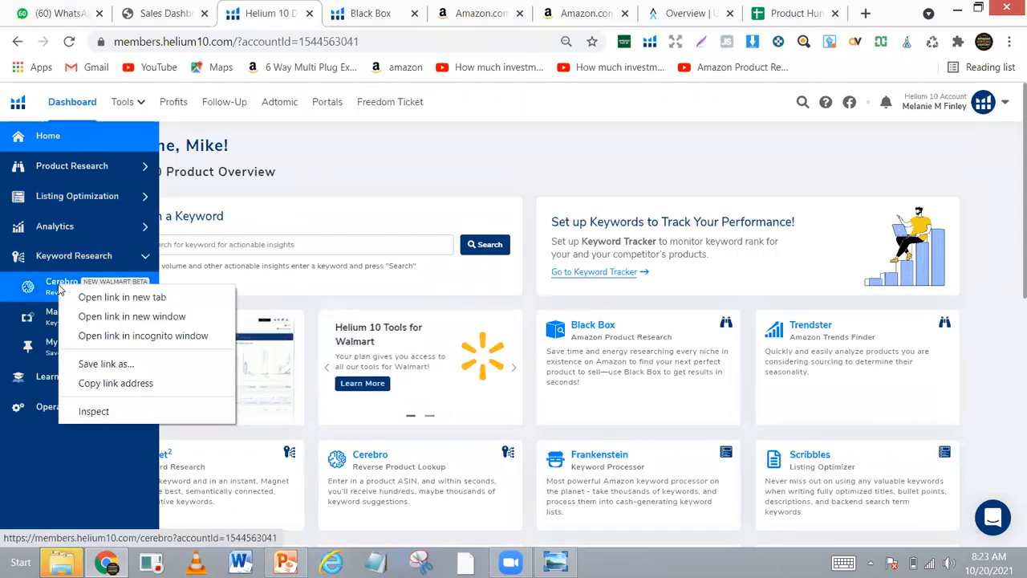
left_click(121, 297)
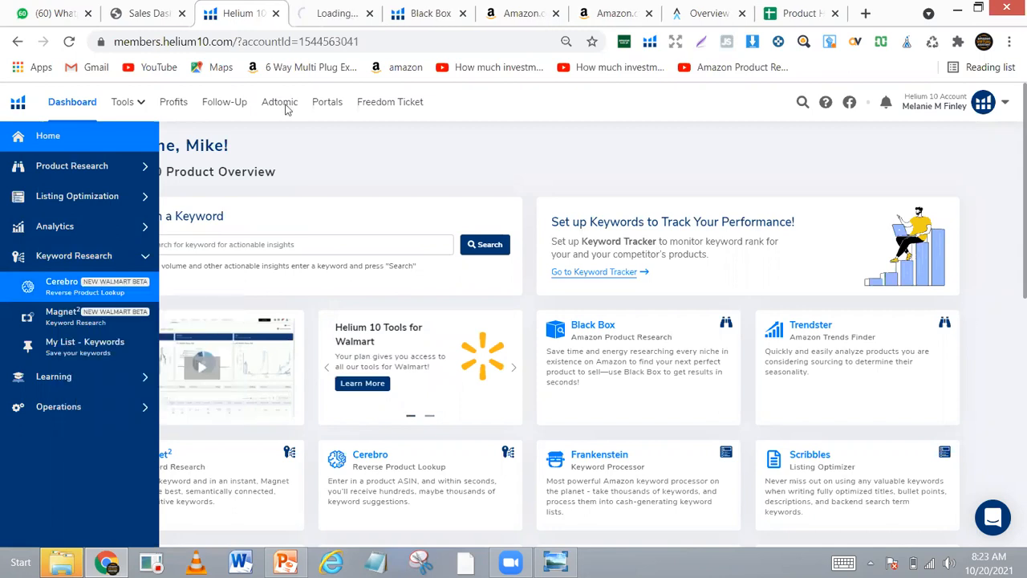
left_click(321, 11)
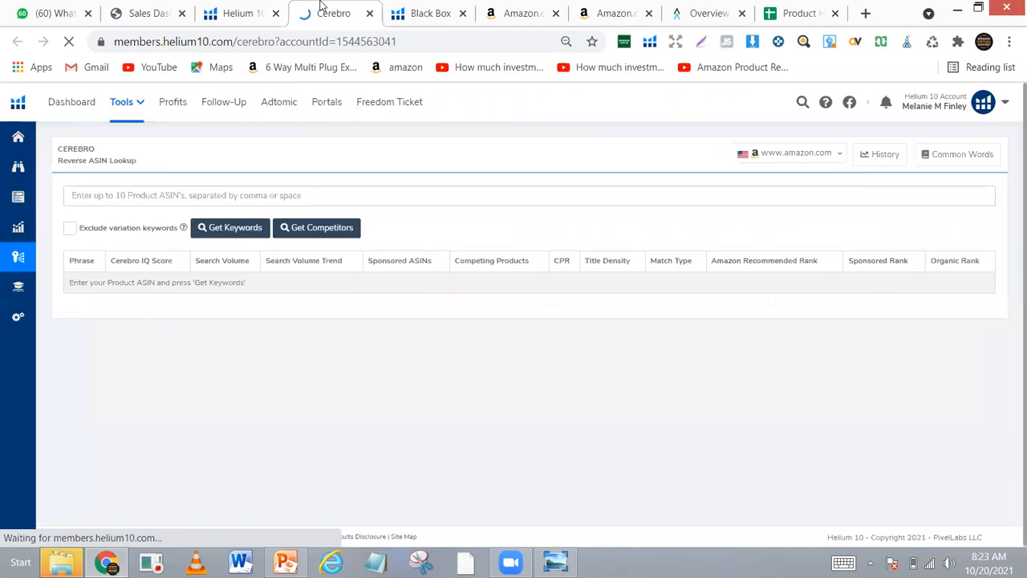
left_click(839, 153)
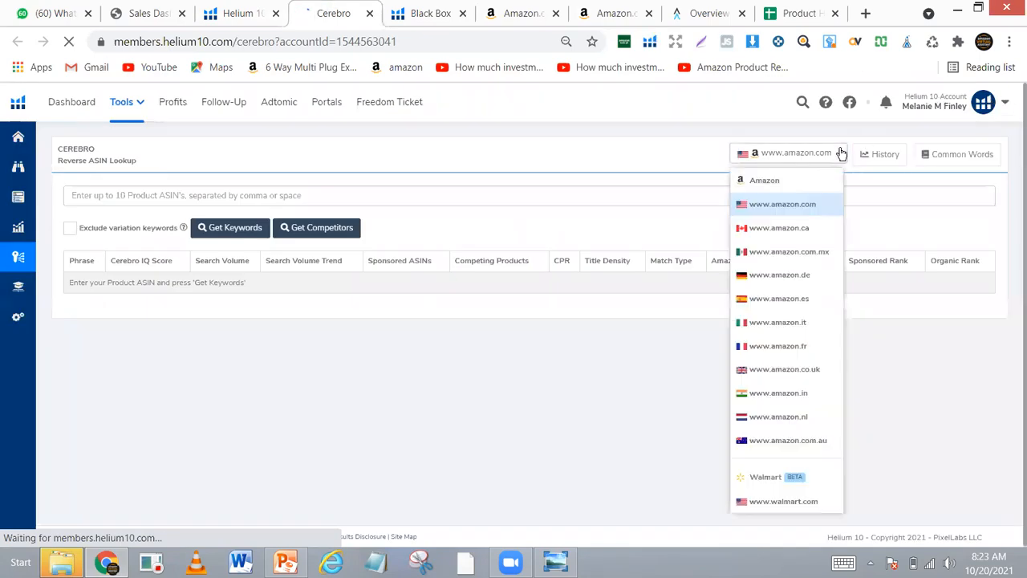
left_click(783, 208)
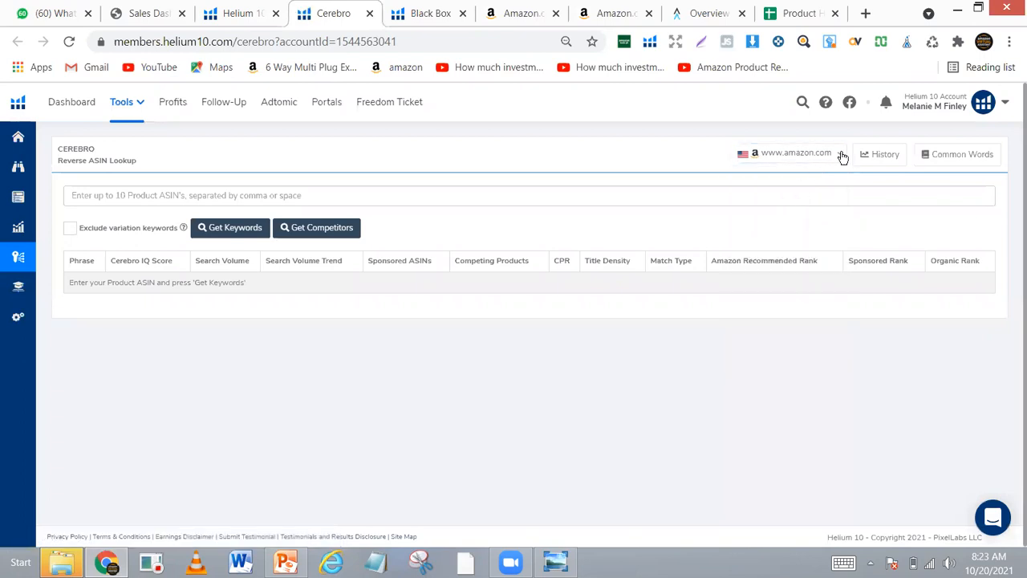
left_click(190, 196)
key("Down")
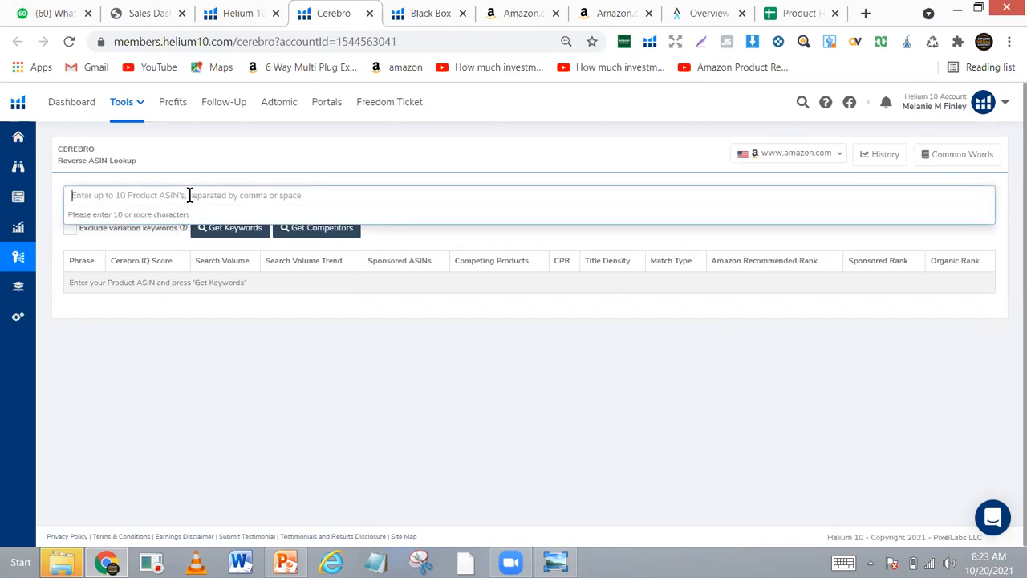
key("Down")
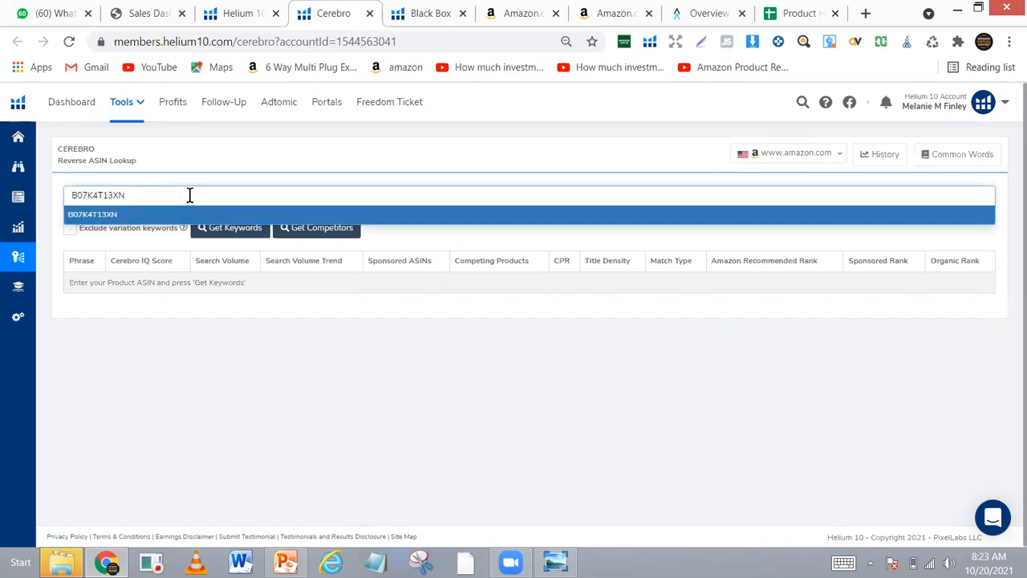
left_click(70, 230)
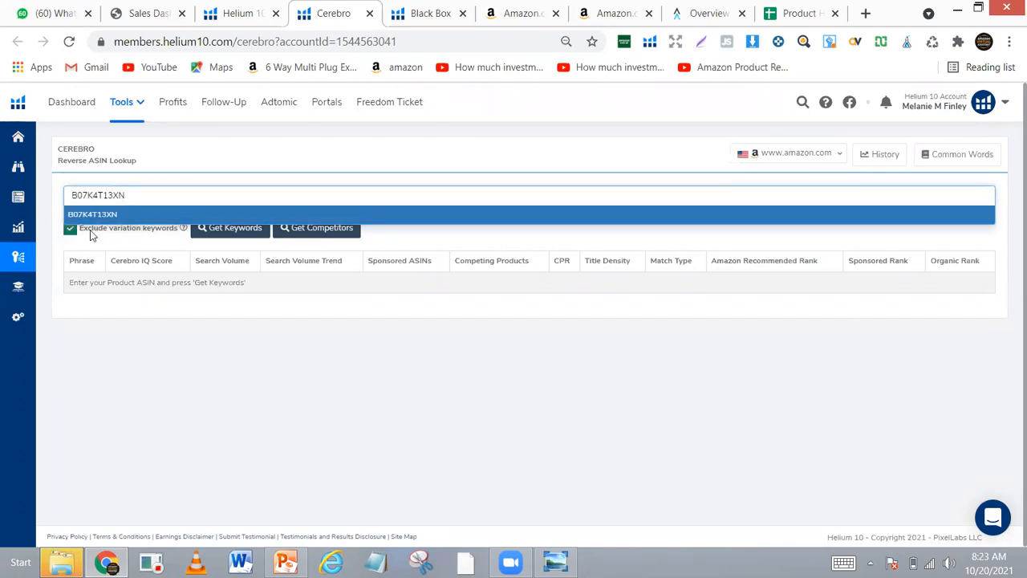
left_click(211, 233)
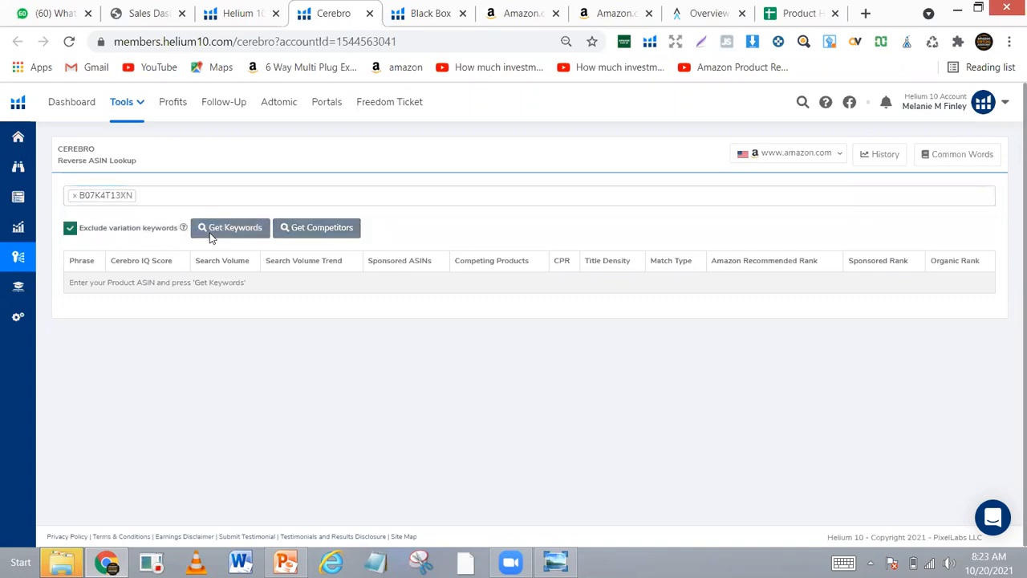
left_click(211, 232)
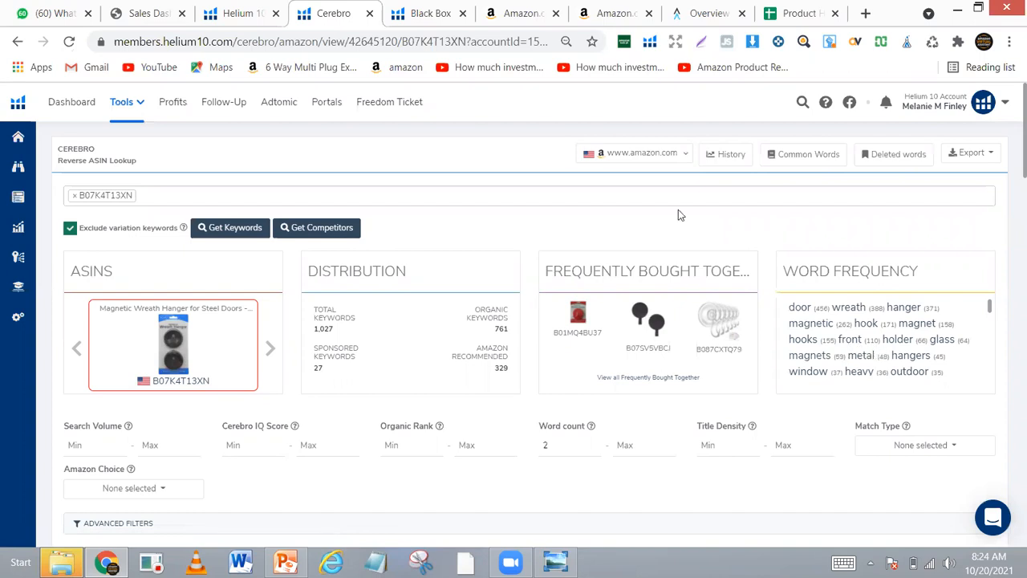
Filter the competitor's keyword results to organic ranks from 1 to 20.
scroll(573, 238, "down", 2)
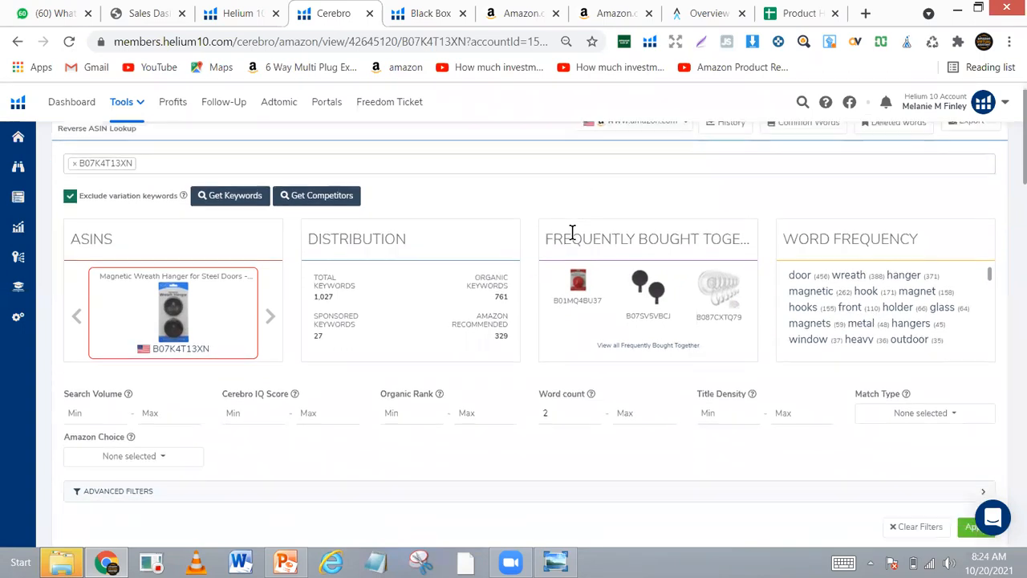
scroll(573, 233, "down", 2)
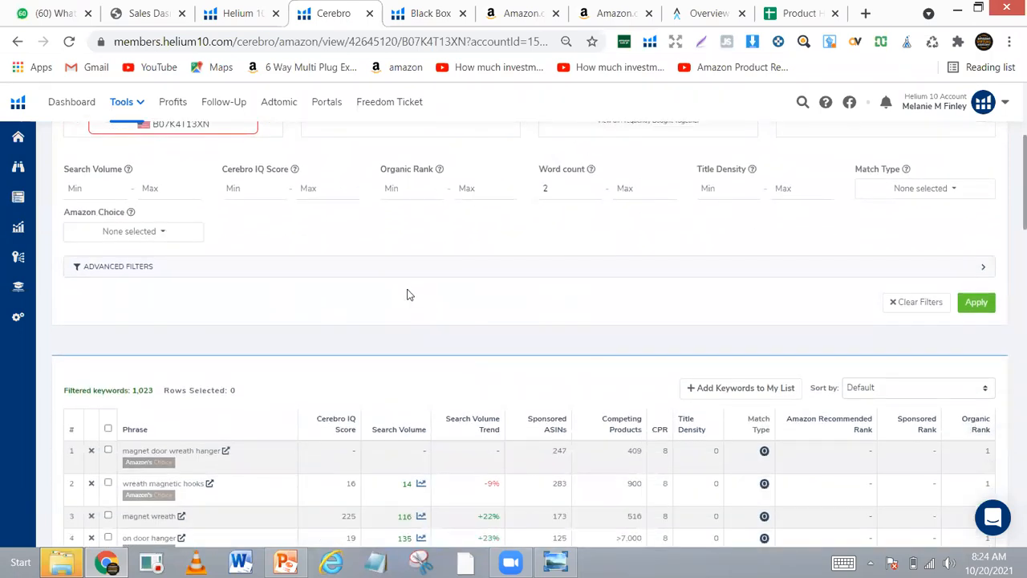
scroll(408, 295, "up", 2)
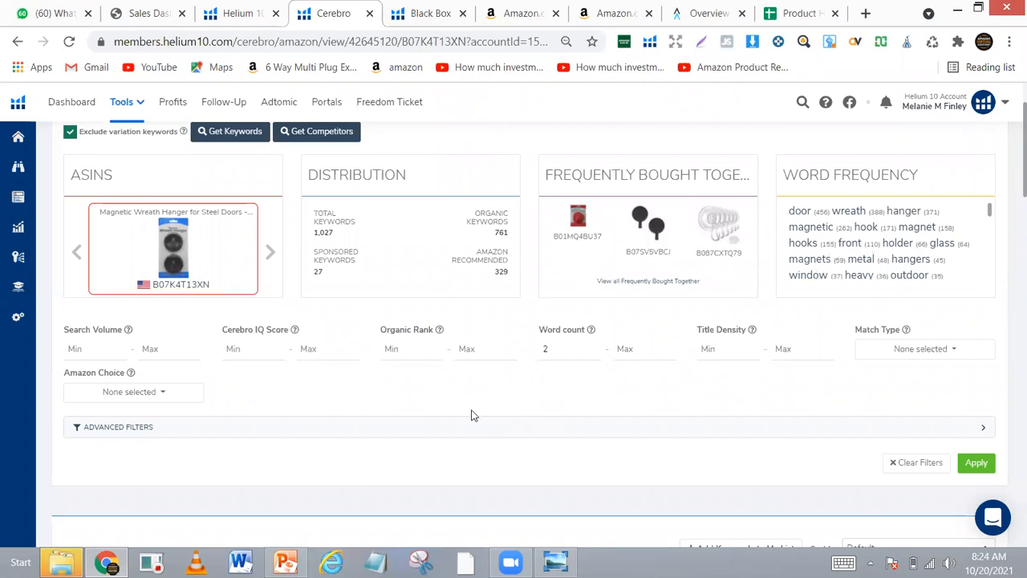
scroll(472, 415, "down", 4)
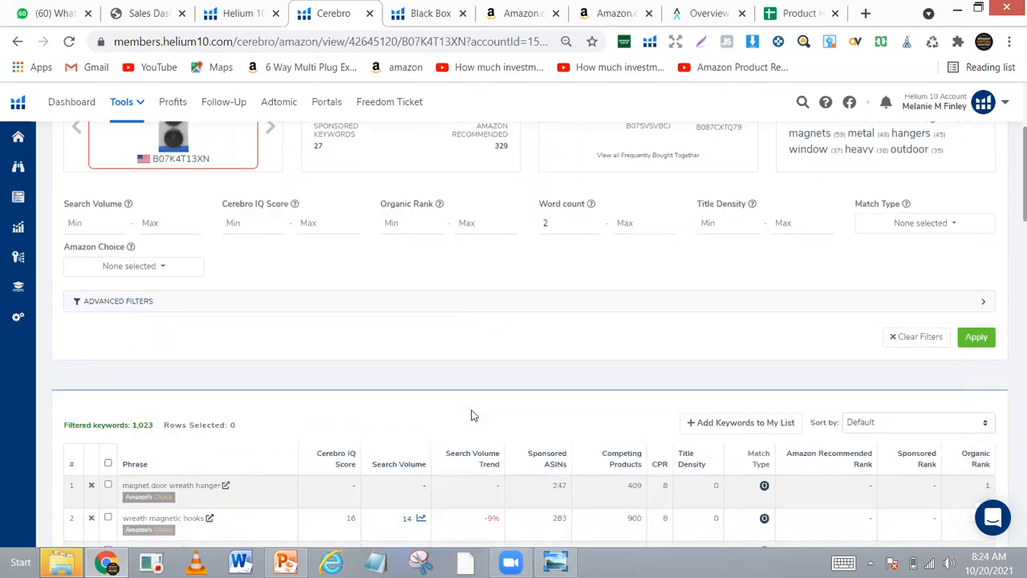
scroll(471, 415, "down", 1)
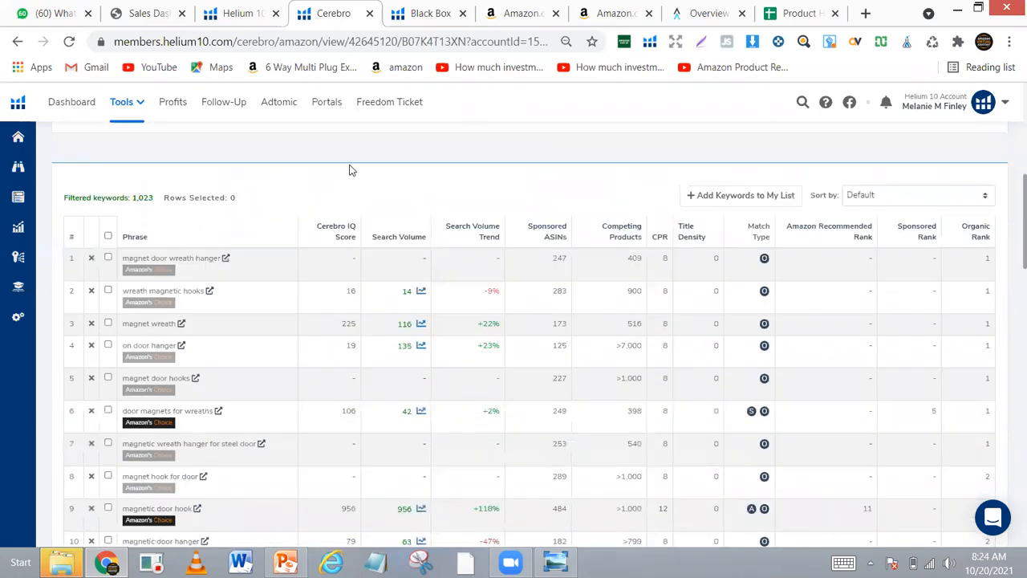
scroll(351, 169, "up", 2)
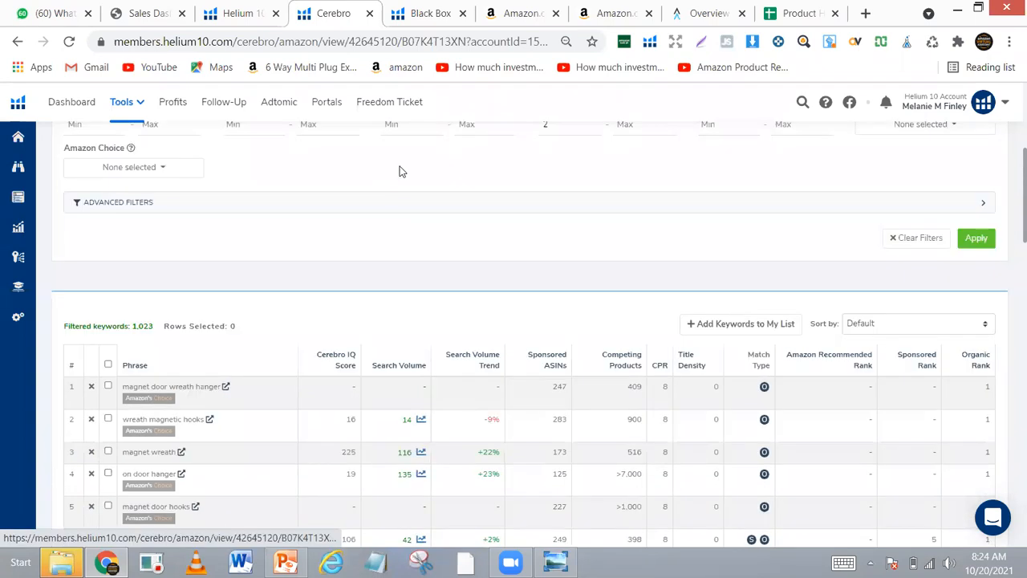
scroll(401, 171, "up", 1)
left_click(399, 186)
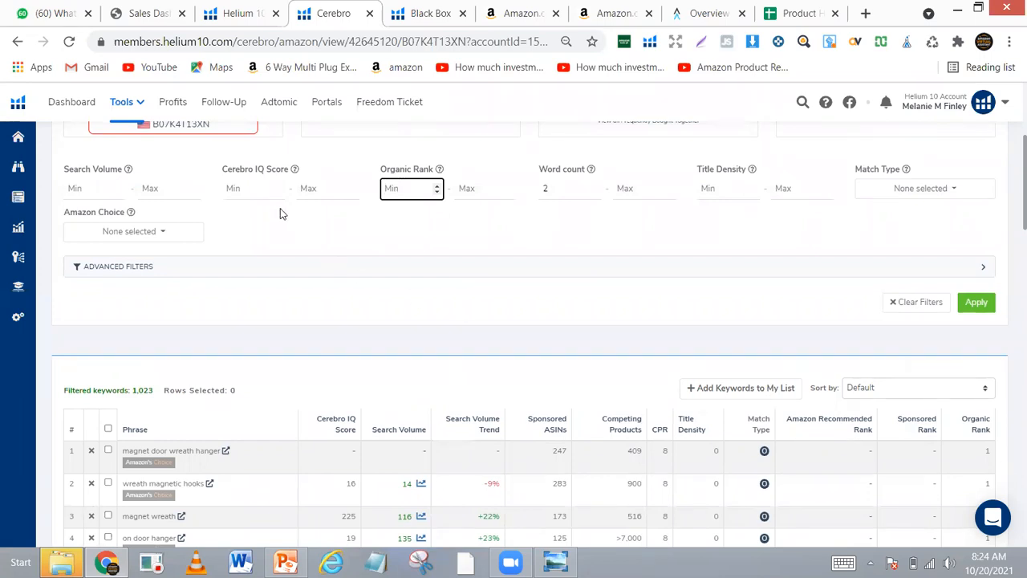
type("1")
left_click(471, 187)
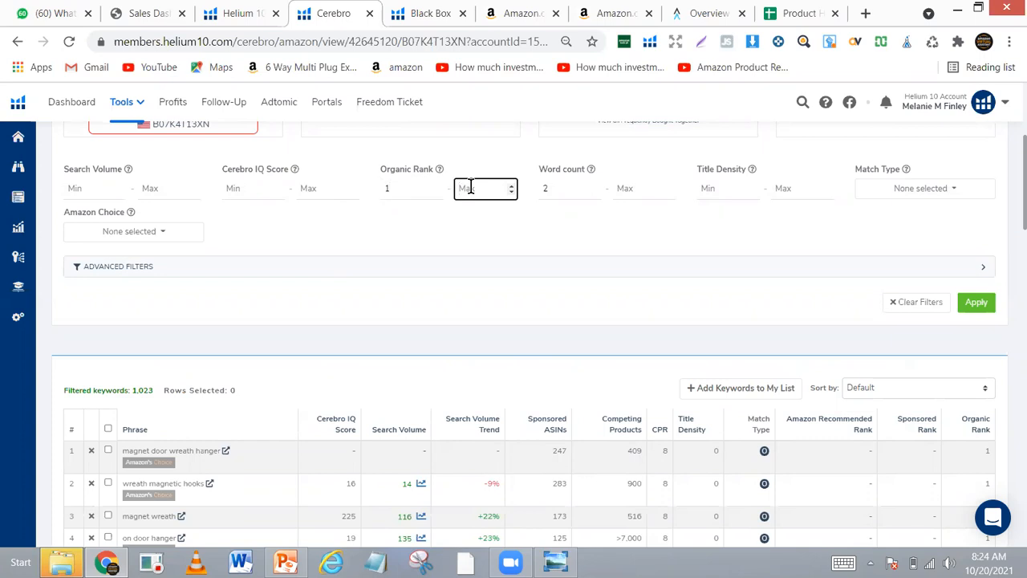
type("20")
left_click(486, 248)
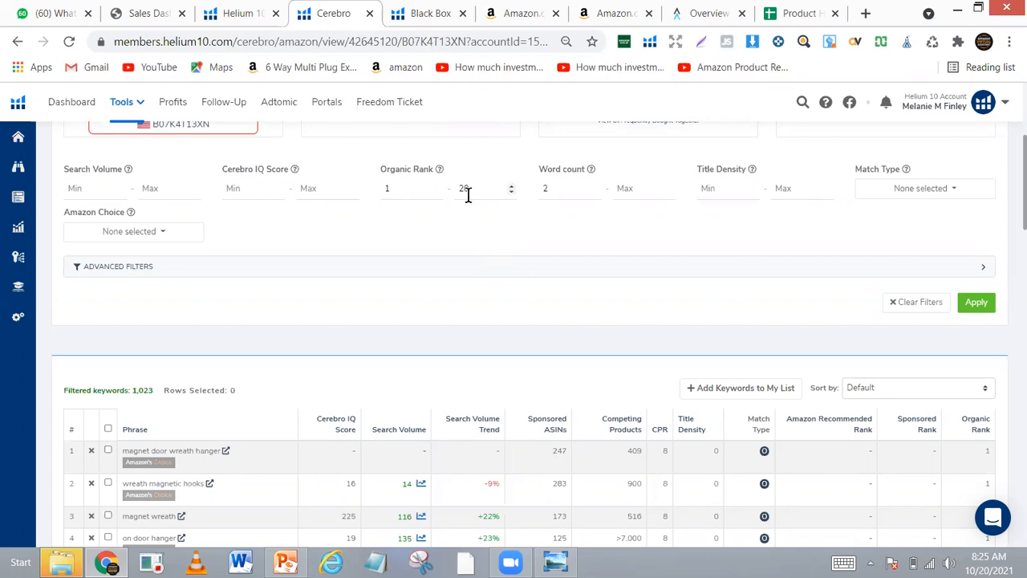
left_click(971, 305)
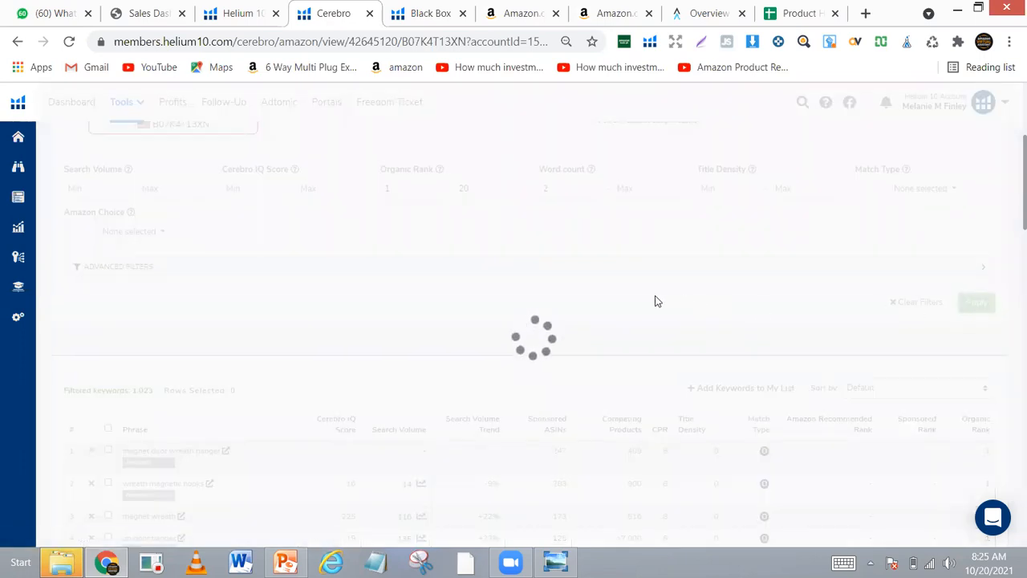
Sort the filtered keyword table by search volume from high to low.
scroll(656, 299, "down", 3)
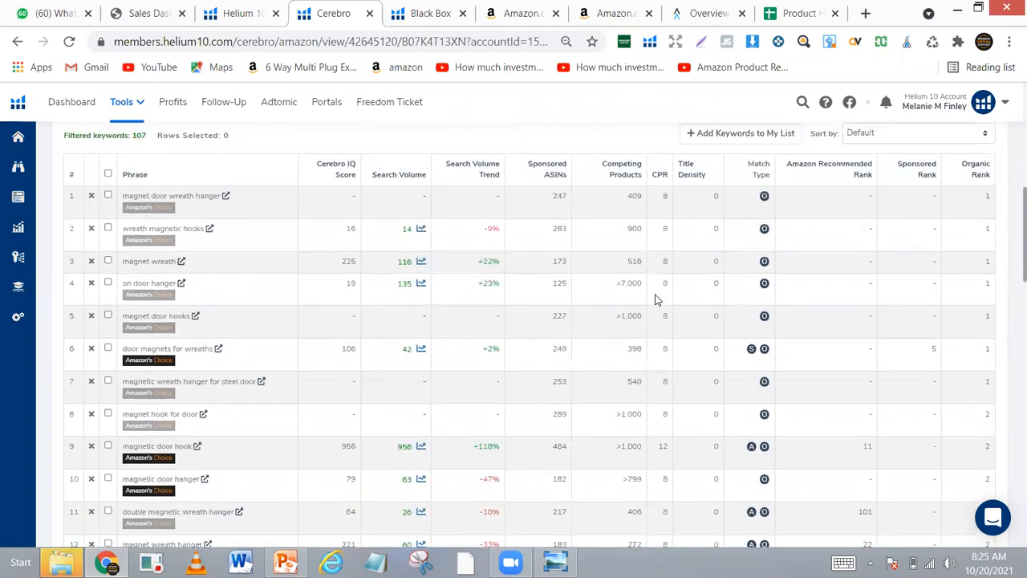
scroll(656, 299, "up", 1)
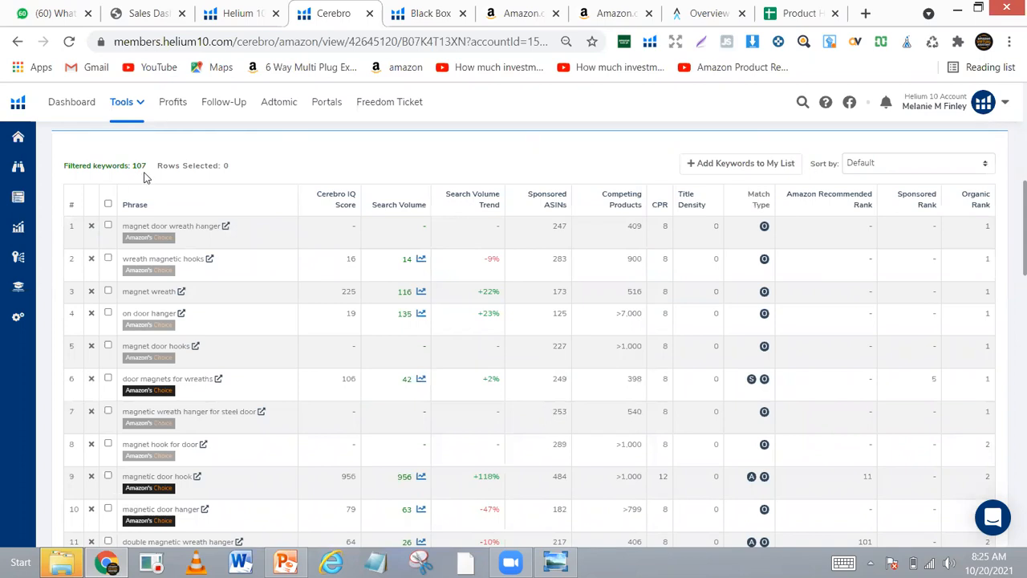
left_click(401, 205)
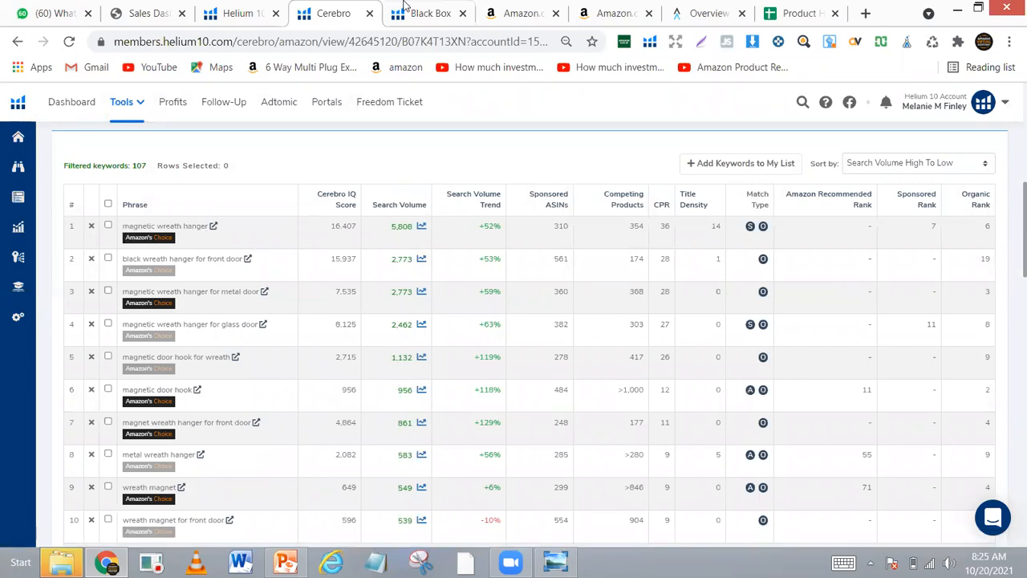
Check the search term in the Amazon Xray results, return to Cerebro and enlarge its page zoom to 90%.
left_click(513, 13)
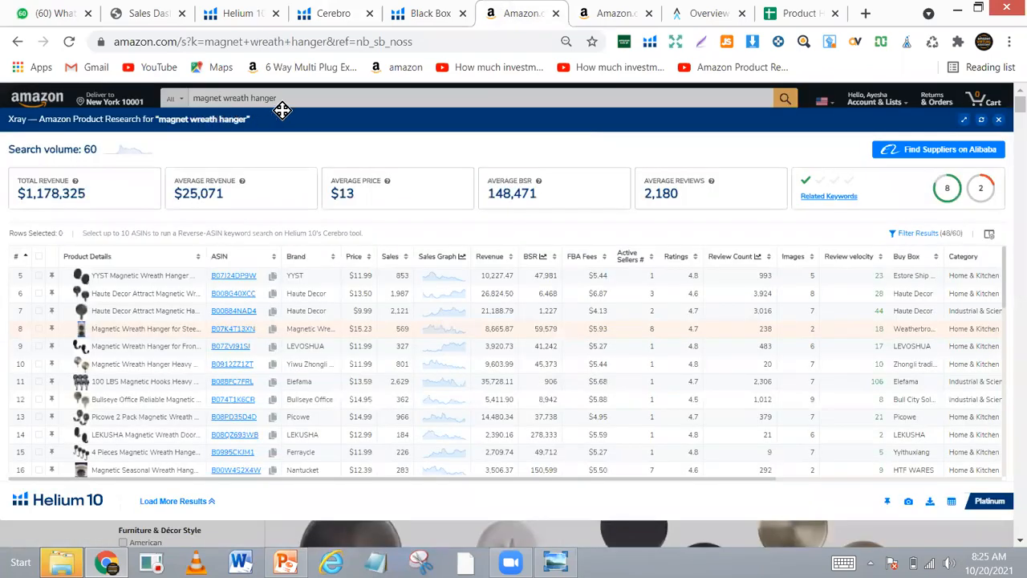
left_click(334, 14)
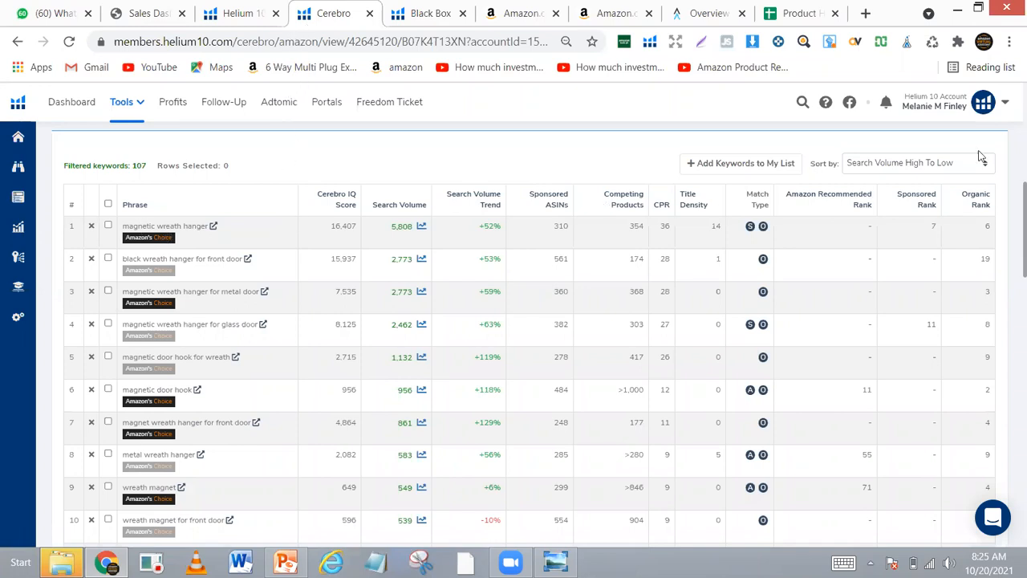
left_click(1010, 43)
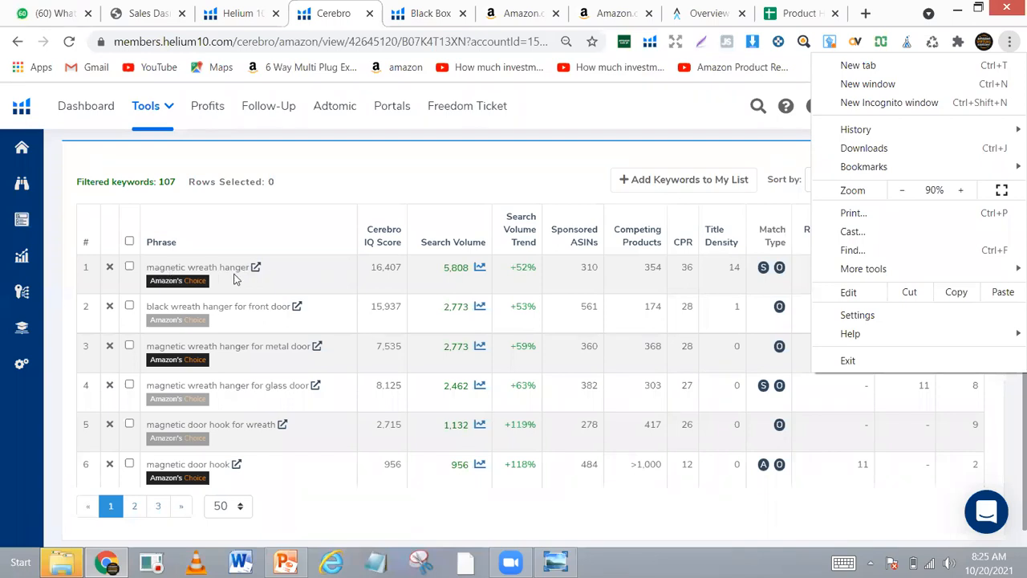
left_click(428, 153)
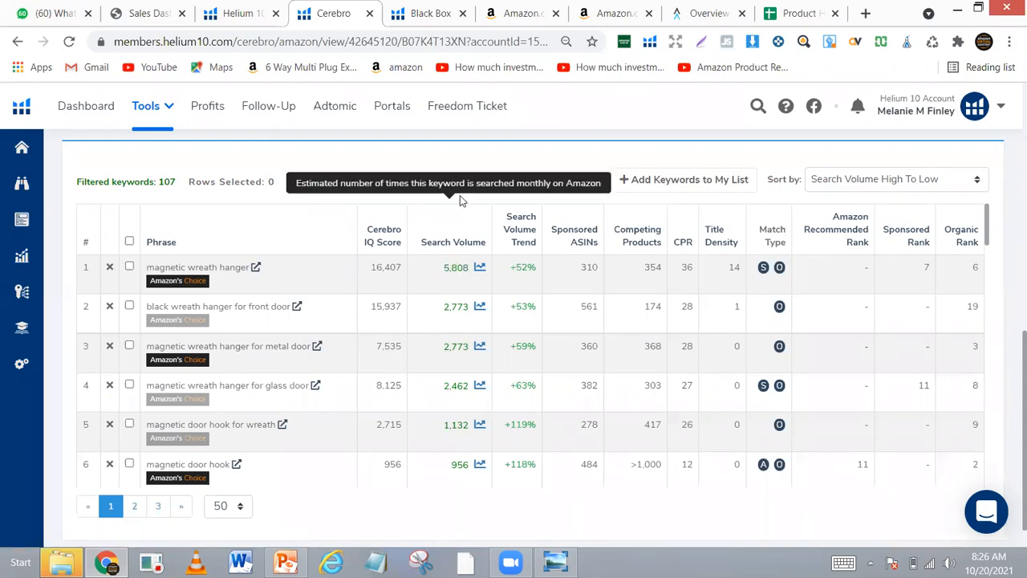
Back in the Amazon Xray results, try to view the sales chart of the LEVOSHUA Magnetic Wreath Hanger for Front Door twice, closing it each time.
left_click(548, 8)
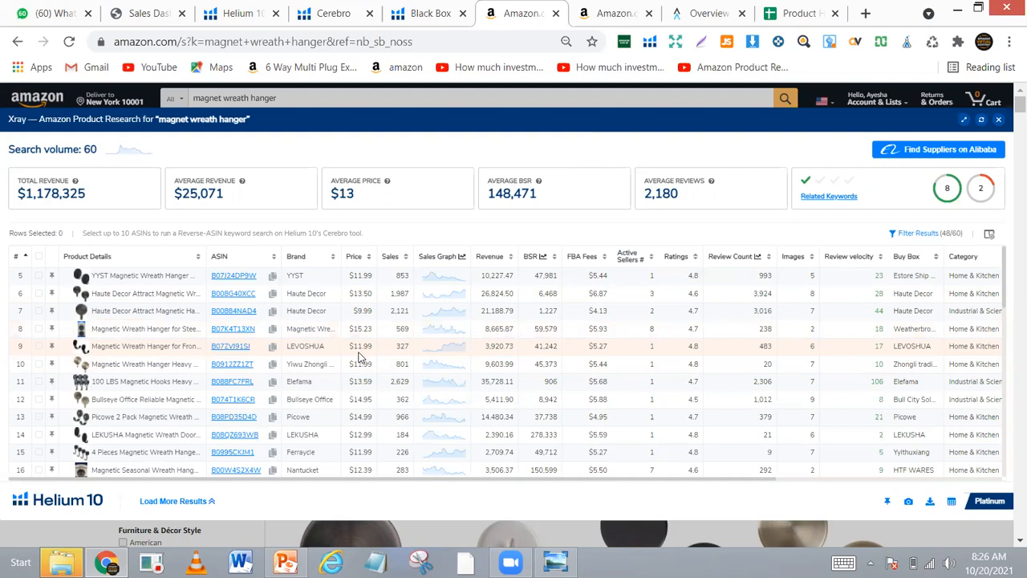
left_click(441, 351)
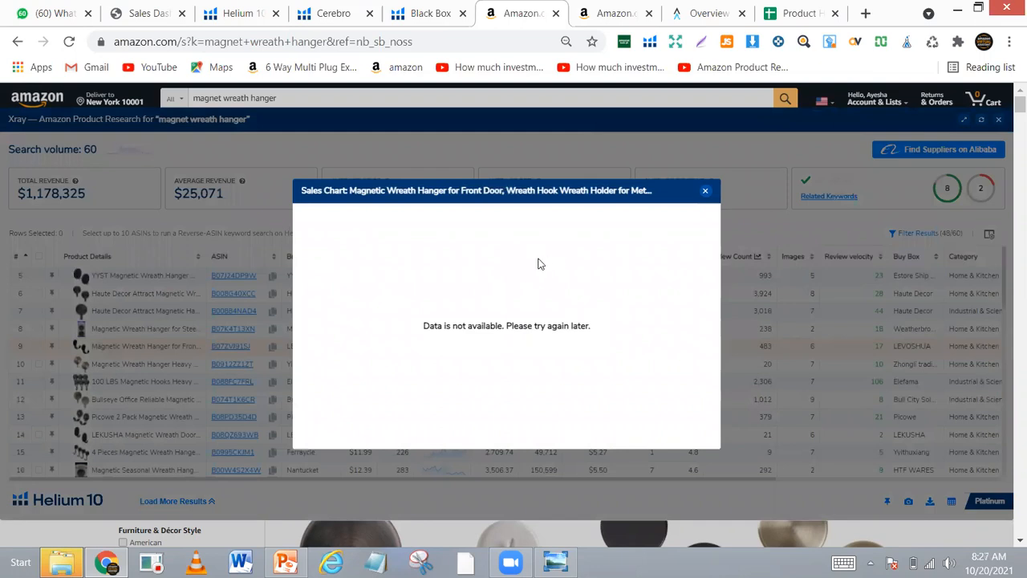
left_click(708, 192)
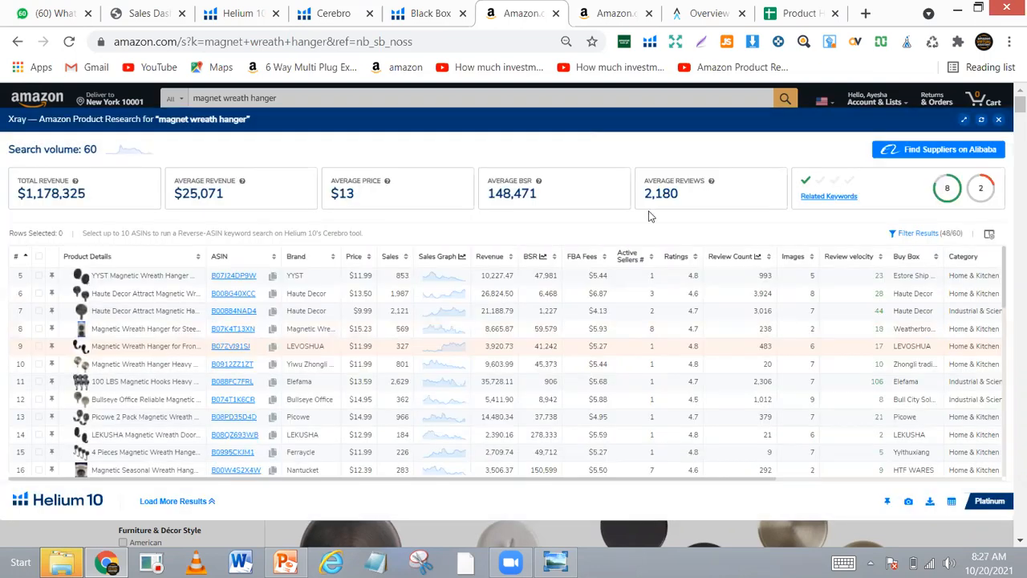
left_click(439, 354)
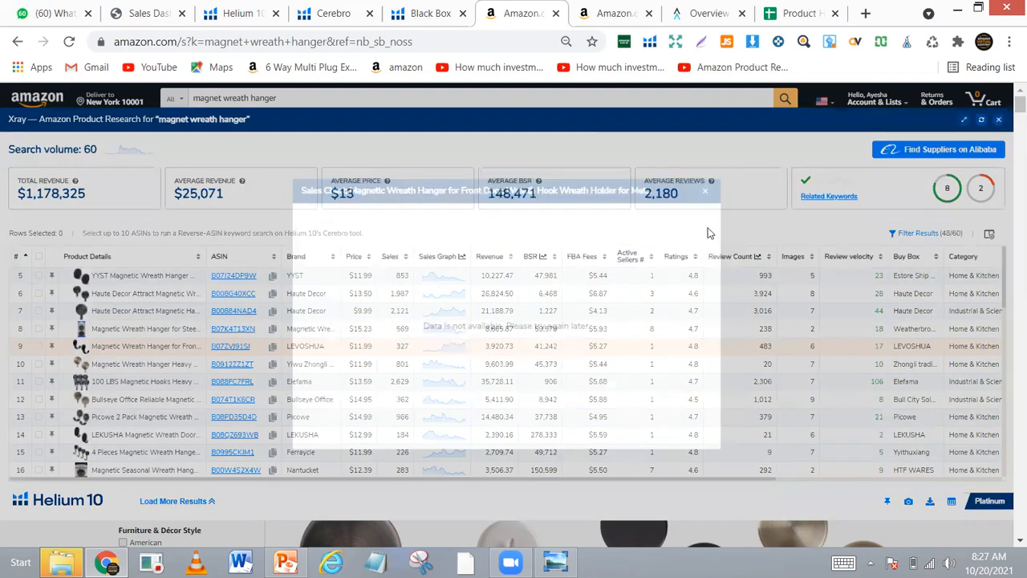
left_click(709, 193)
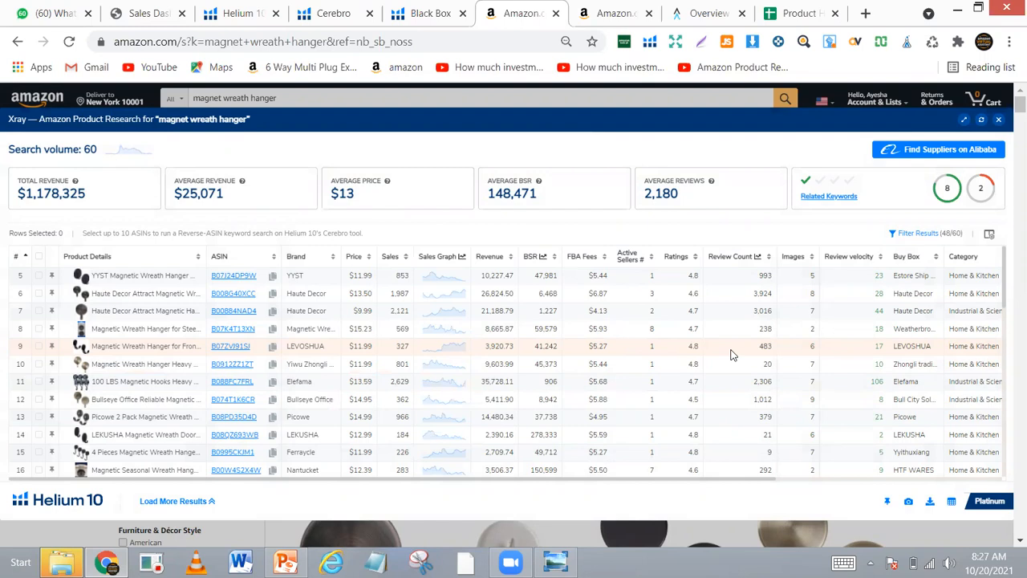
Review the remaining Xray columns for the LEVOSHUA Magnetic Wreath Hanger for Front Door and copy its ASIN.
scroll(731, 354, "right", 5)
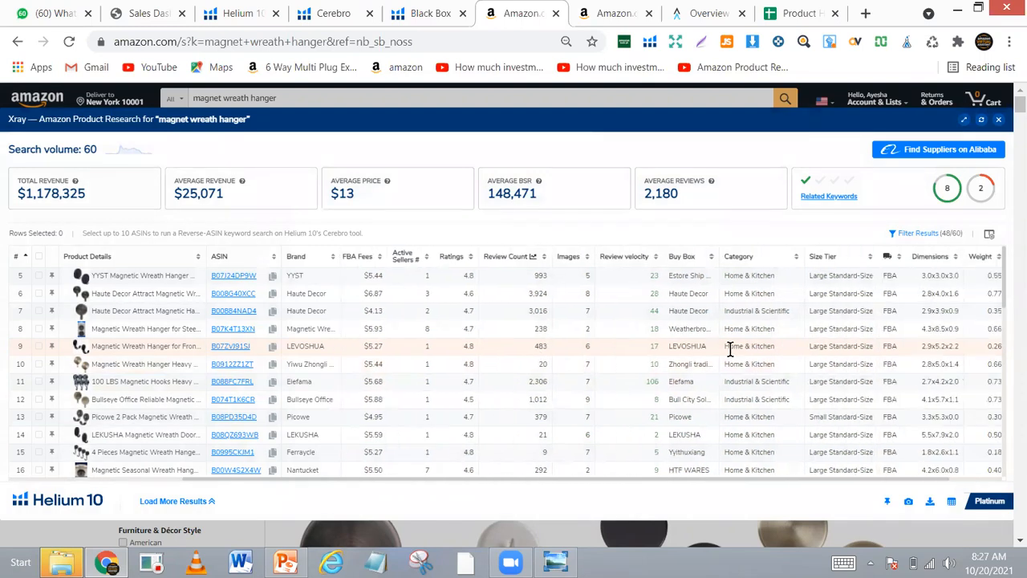
scroll(732, 351, "right", 1)
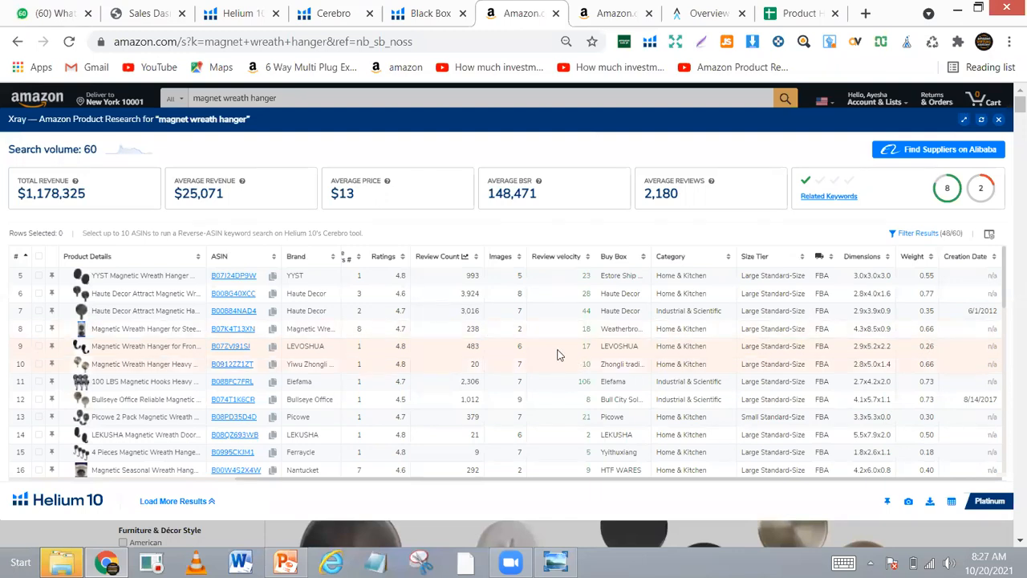
scroll(560, 356, "left", 5)
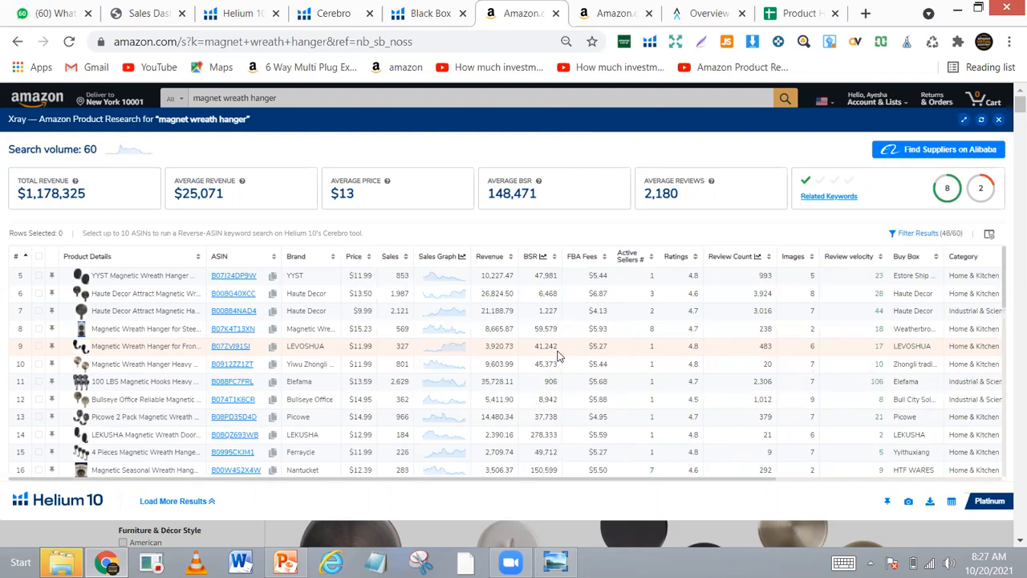
left_click(272, 348)
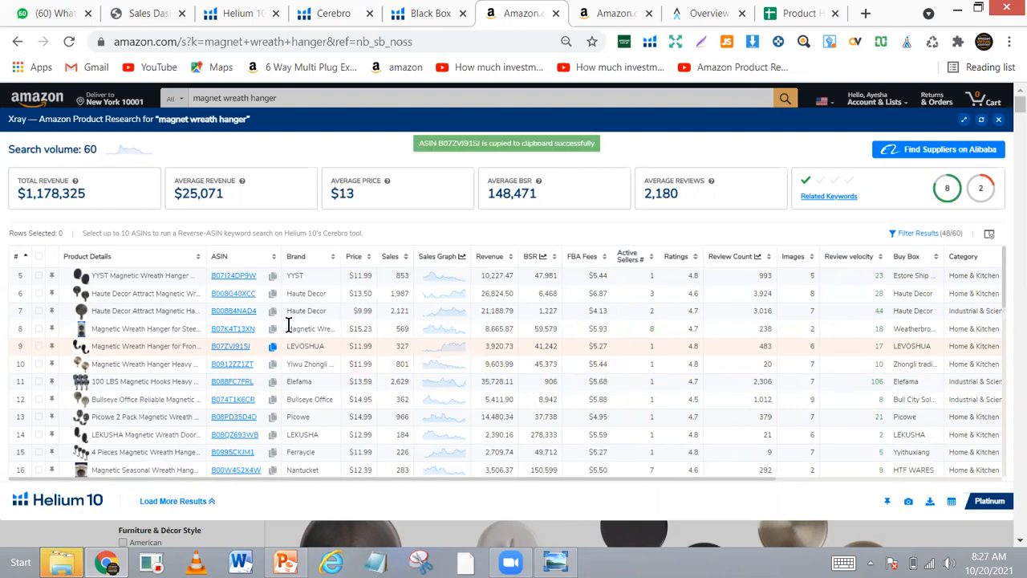
In Cerebro, replace the searched ASIN with the copied B07ZVJ91SJ and get its keywords.
left_click(345, 9)
scroll(347, 165, "up", 5)
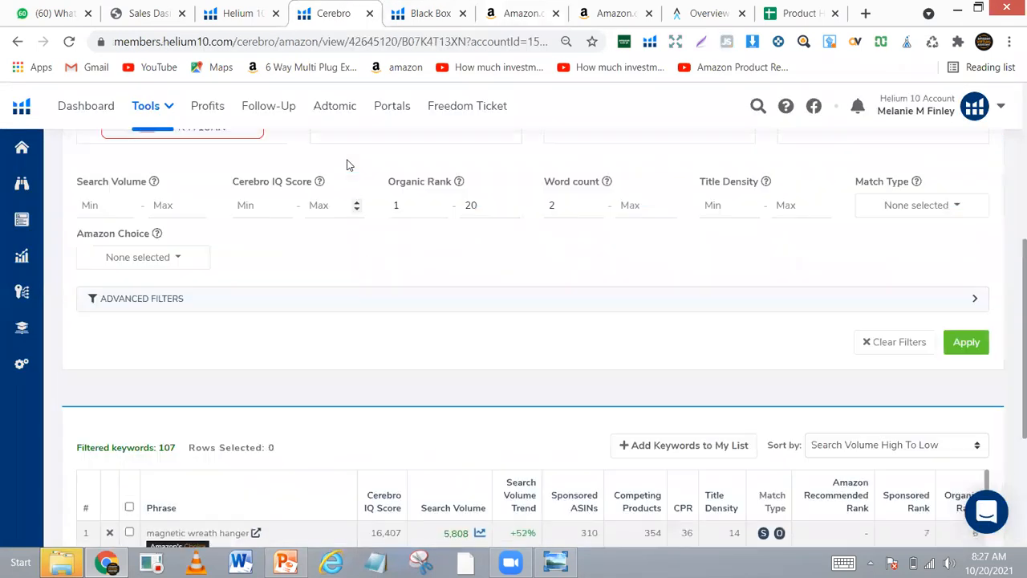
scroll(348, 160, "up", 1)
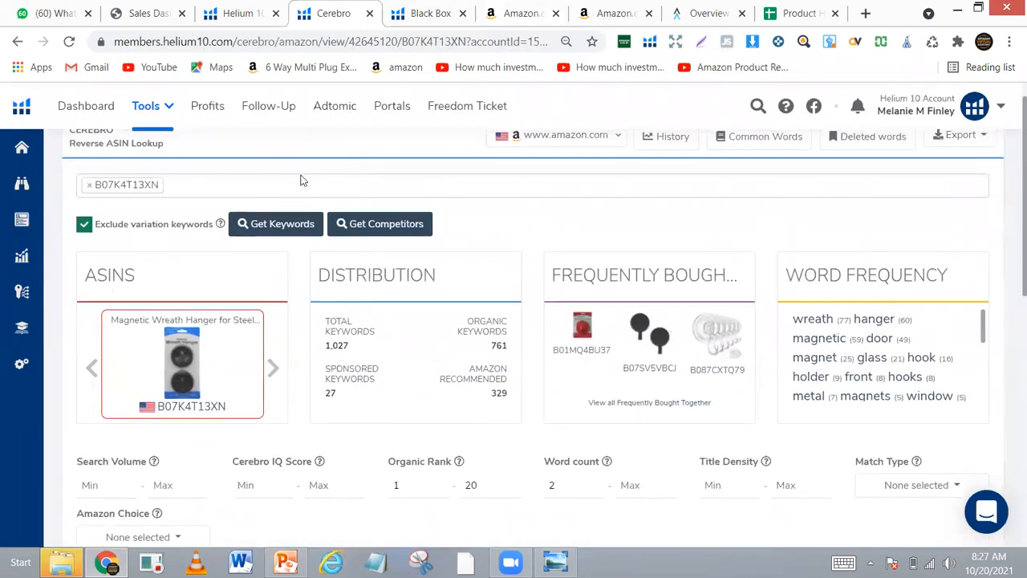
left_click(90, 186)
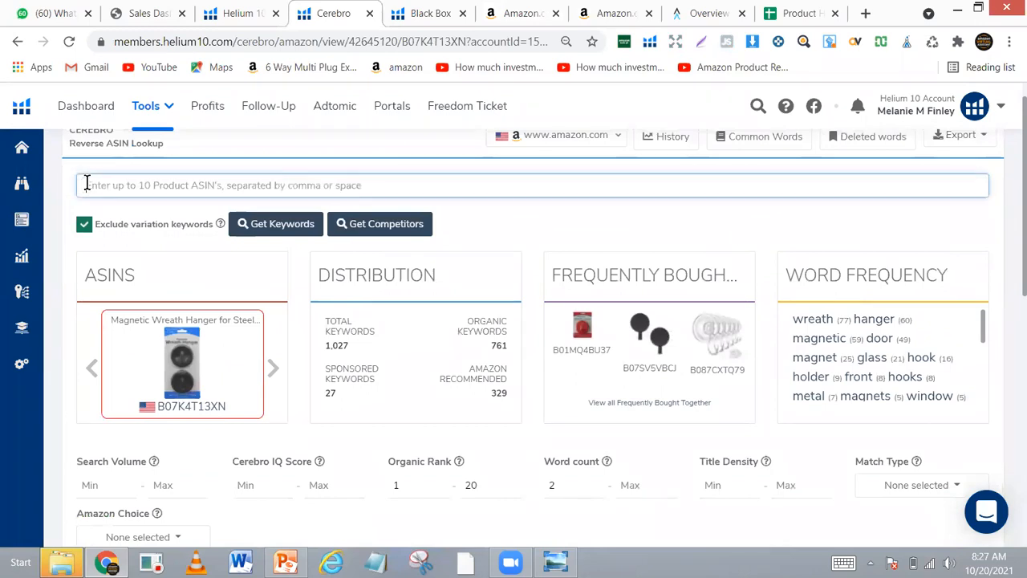
key("ctrl+v")
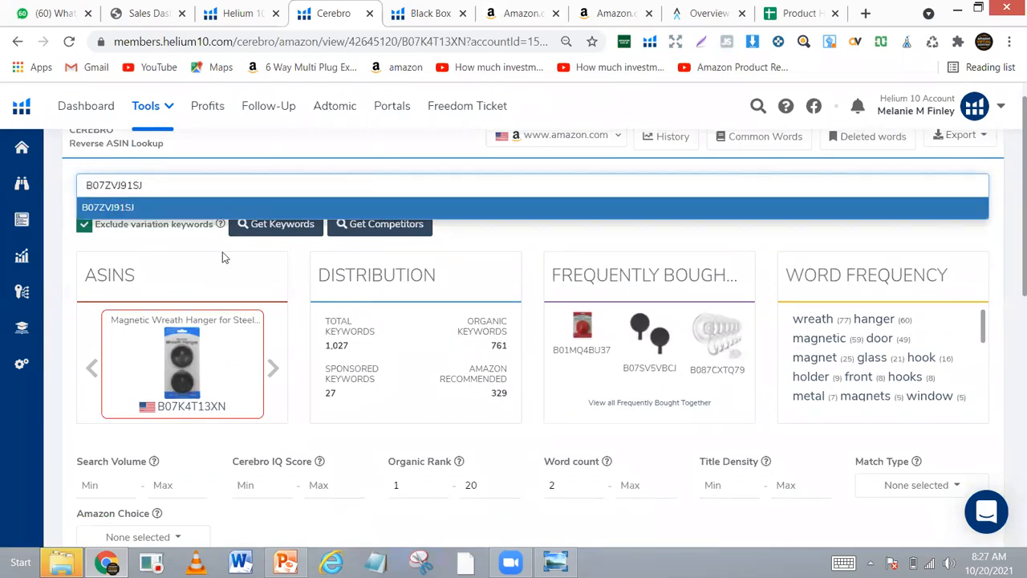
left_click(281, 233)
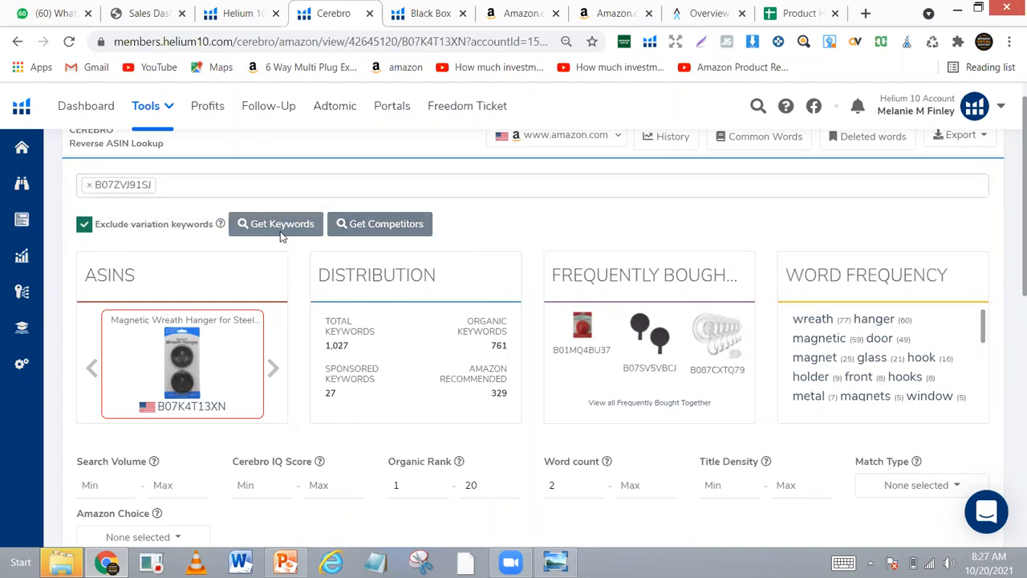
left_click(281, 235)
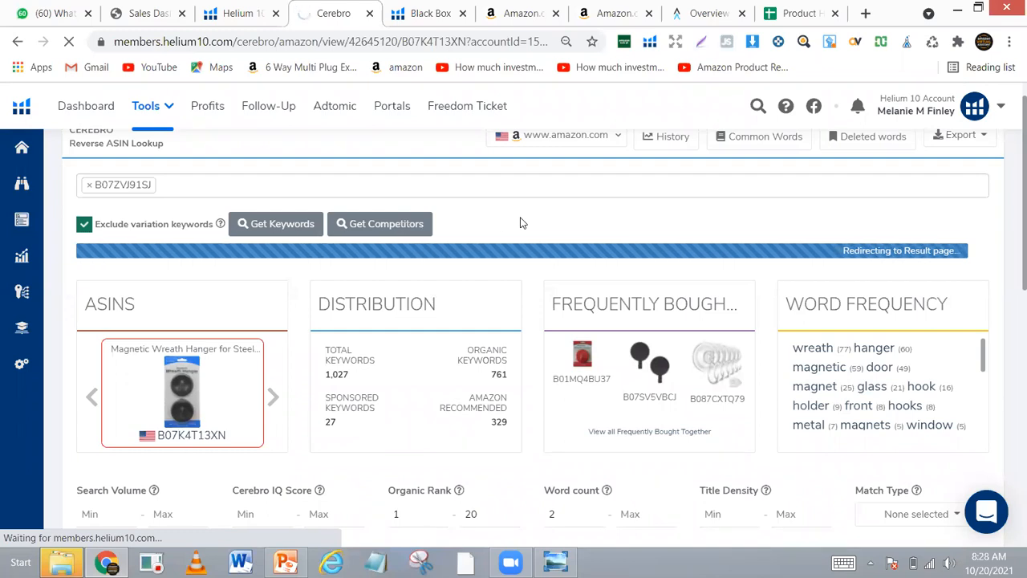
Examine the Cerebro results for B07ZVJ91SJ, including the number of filtered keywords above the table.
scroll(520, 223, "down", 1)
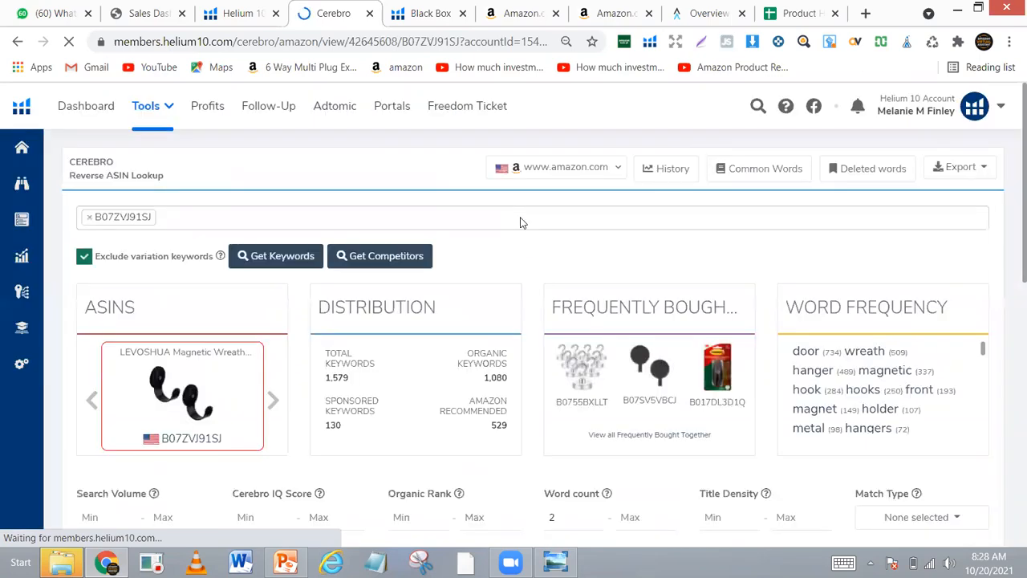
scroll(523, 249, "down", 1)
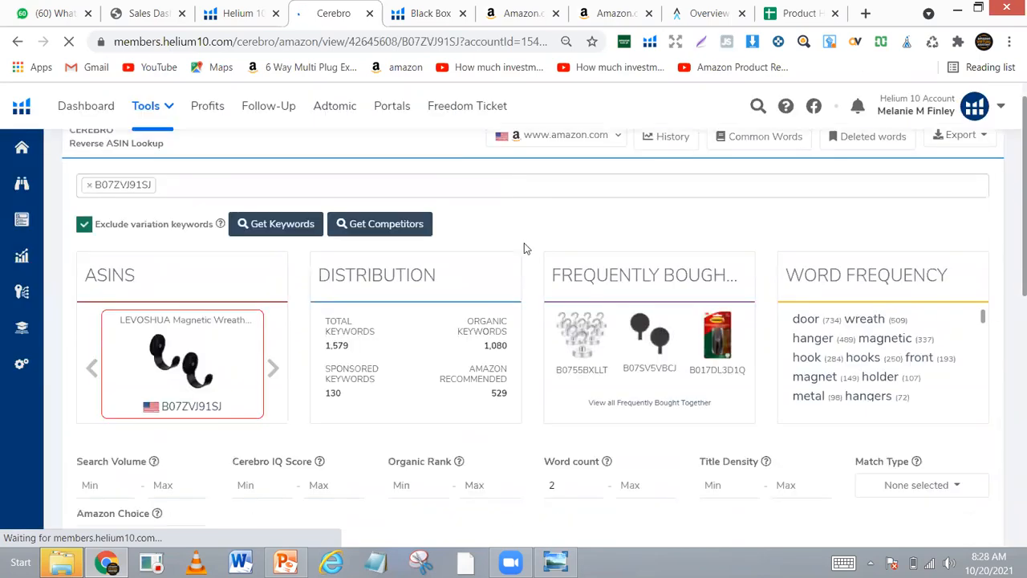
scroll(362, 238, "down", 1)
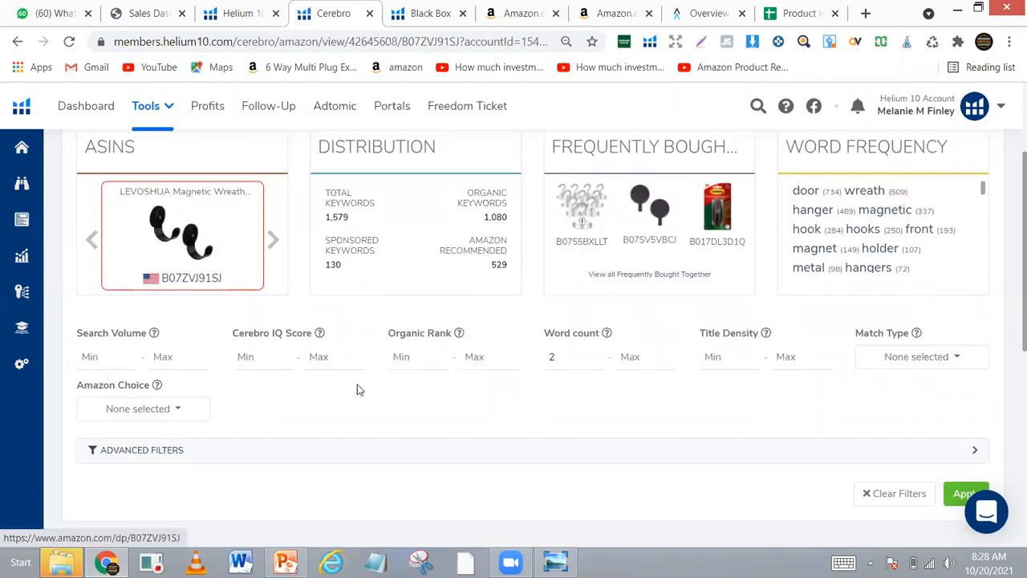
scroll(359, 389, "down", 3)
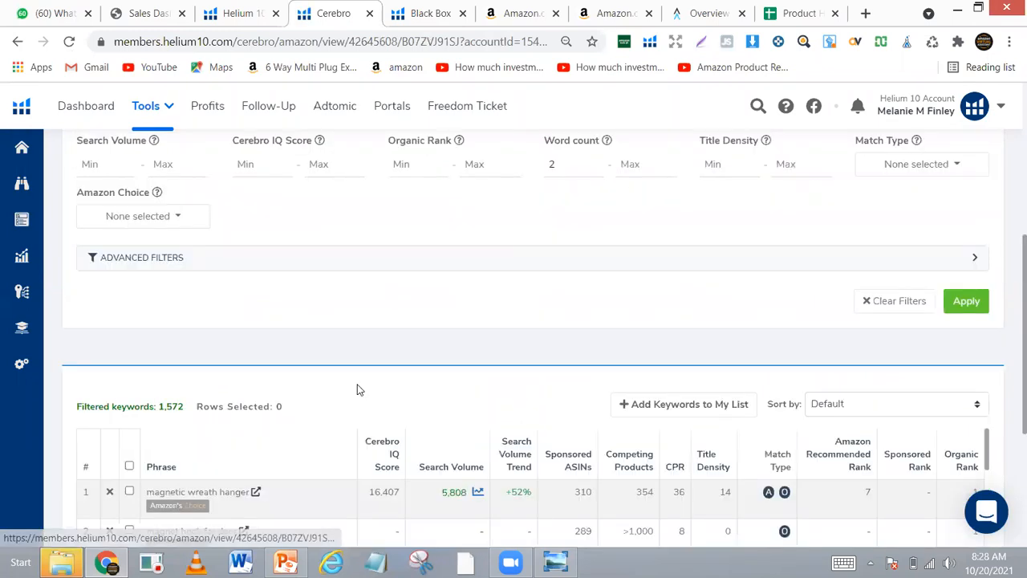
scroll(240, 371, "down", 1)
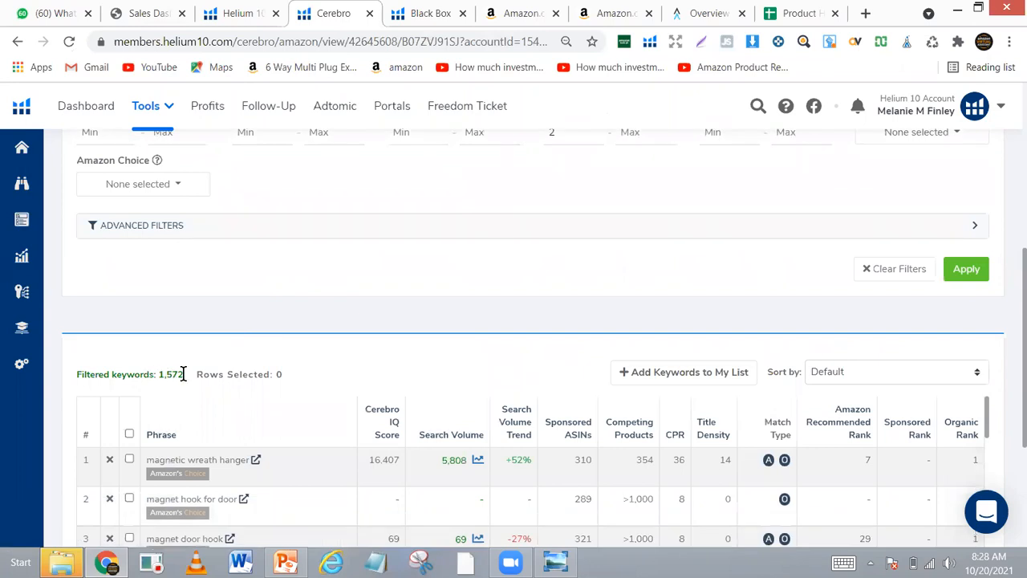
left_click_drag(182, 373, 166, 369)
double_click(165, 368)
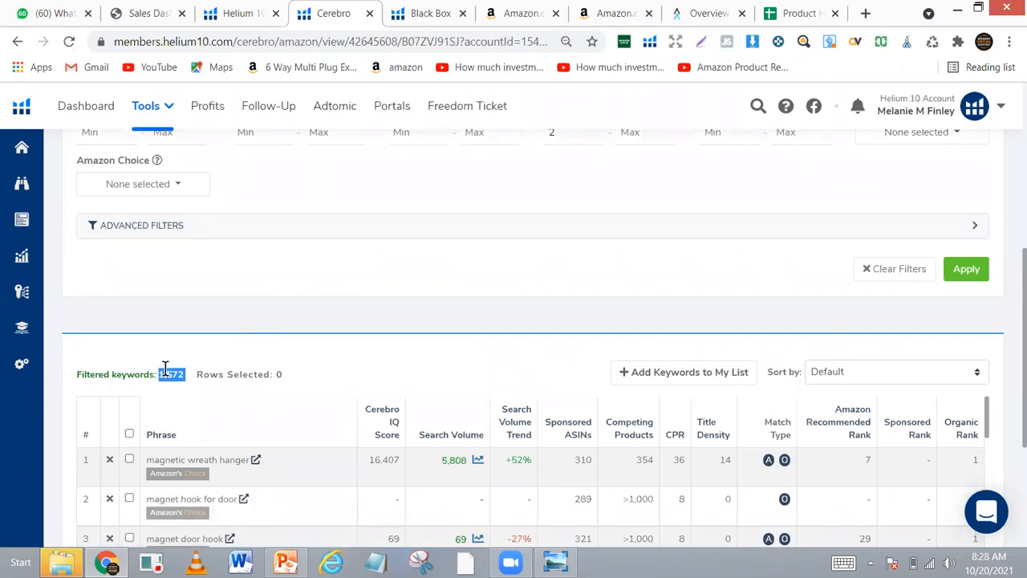
left_click(387, 275)
Filter the keywords of B07ZVJ91SJ to organic ranks from 1 to 20.
scroll(401, 240, "up", 1)
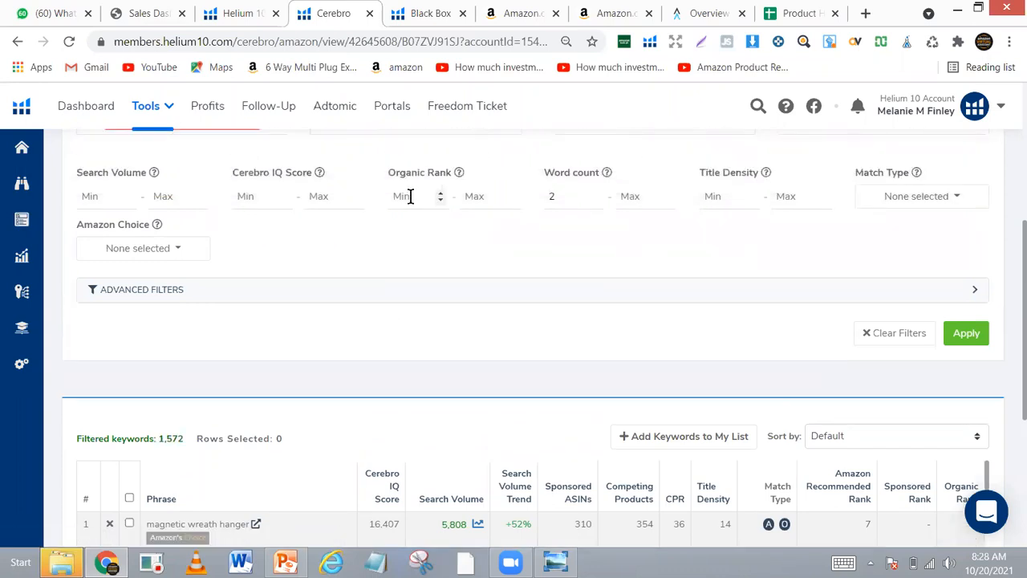
left_click(410, 196)
type("1")
left_click(470, 200)
type("20")
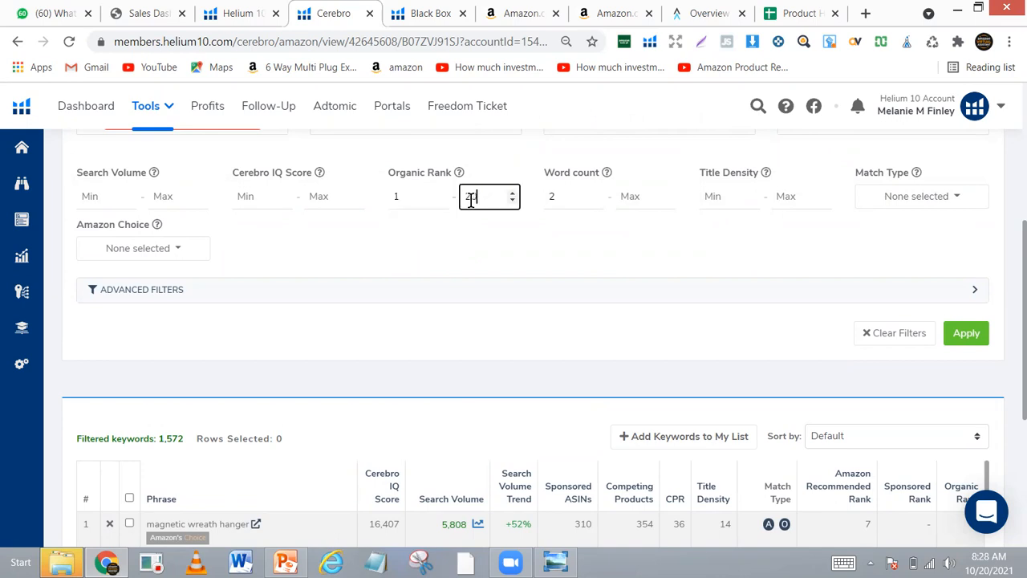
left_click(966, 336)
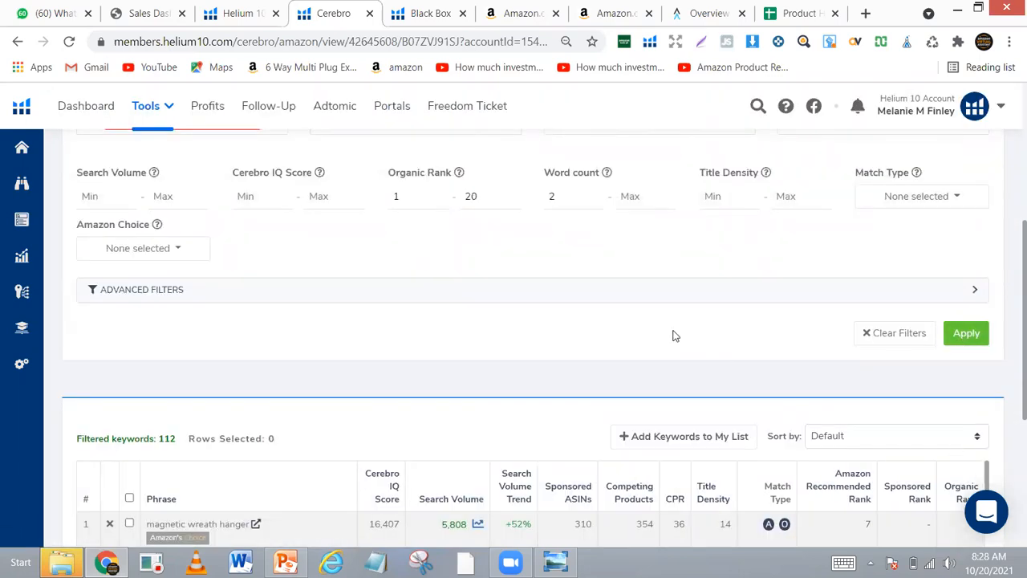
Sort the LEVOSHUA hanger's filtered keyword table by search volume from high to low.
scroll(674, 335, "down", 3)
scroll(675, 336, "down", 4)
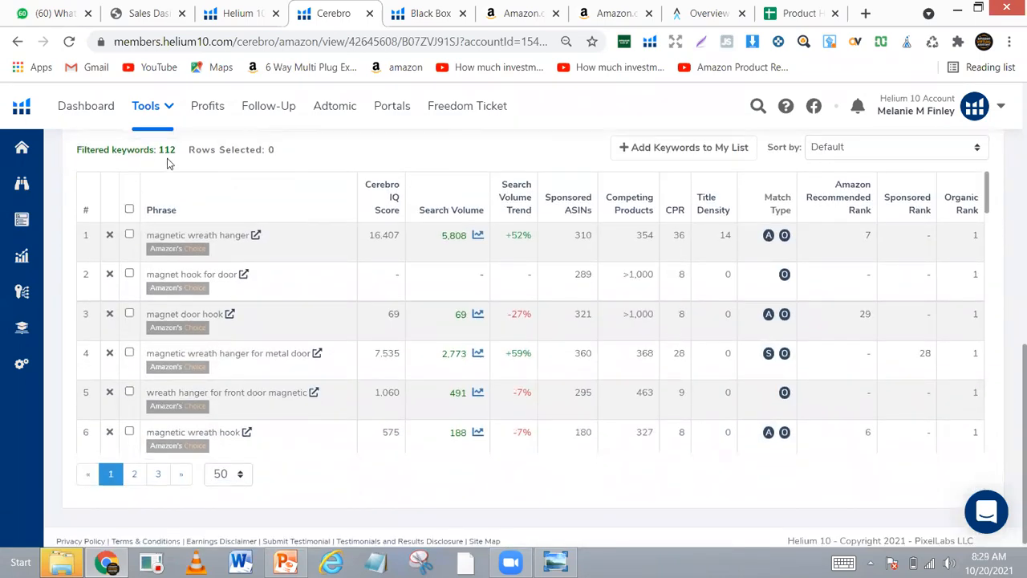
left_click(444, 213)
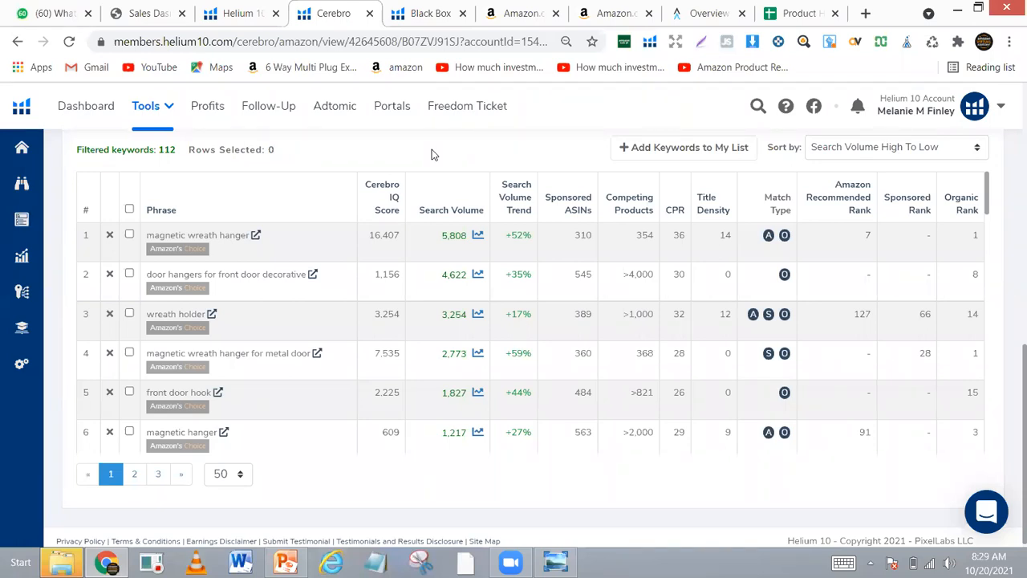
double_click(676, 241)
left_click(674, 252)
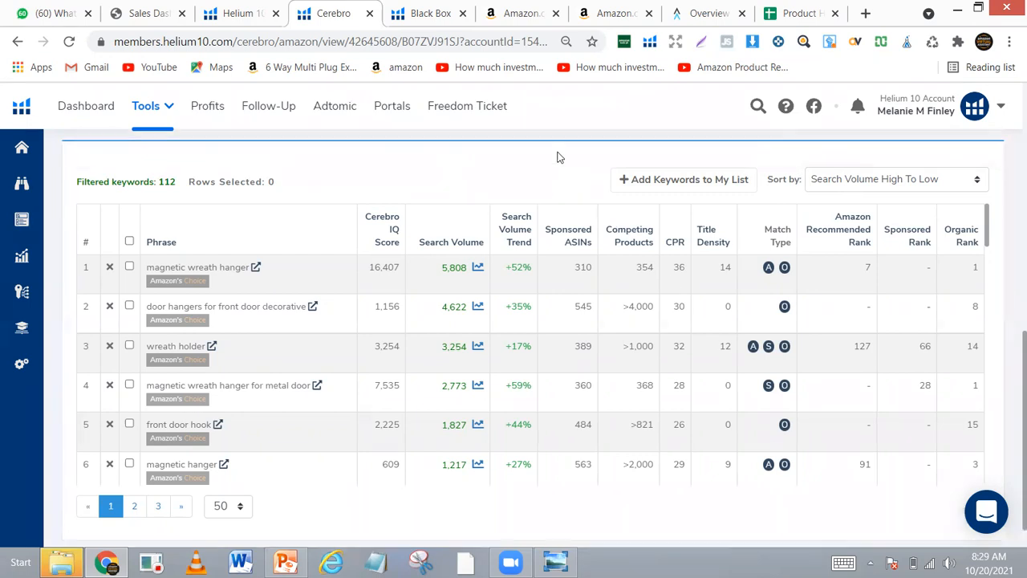
Switch to Viral Launch and open the Market Intelligence product search.
scroll(560, 157, "up", 5)
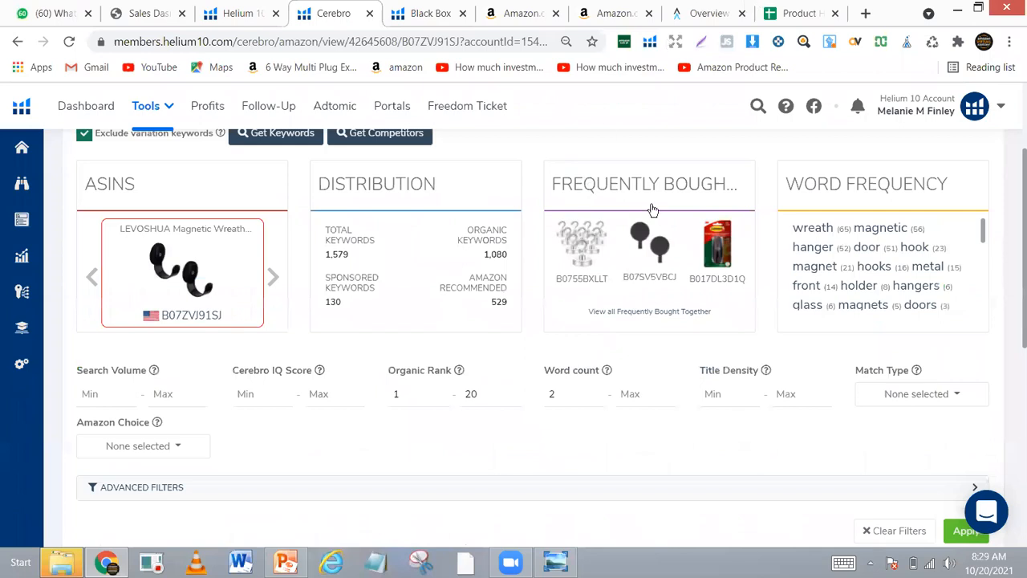
scroll(682, 8, "up", 2)
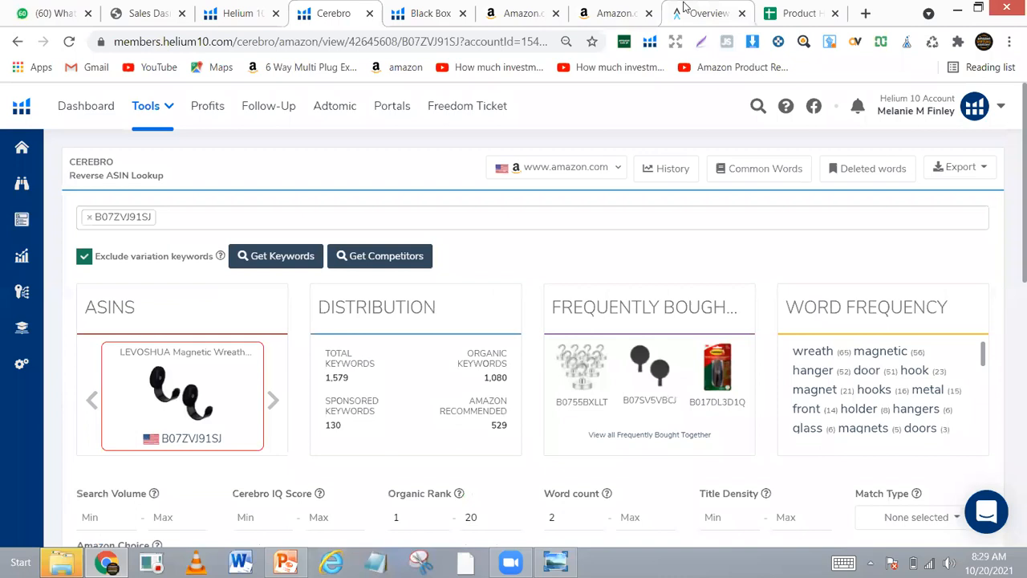
left_click(684, 10)
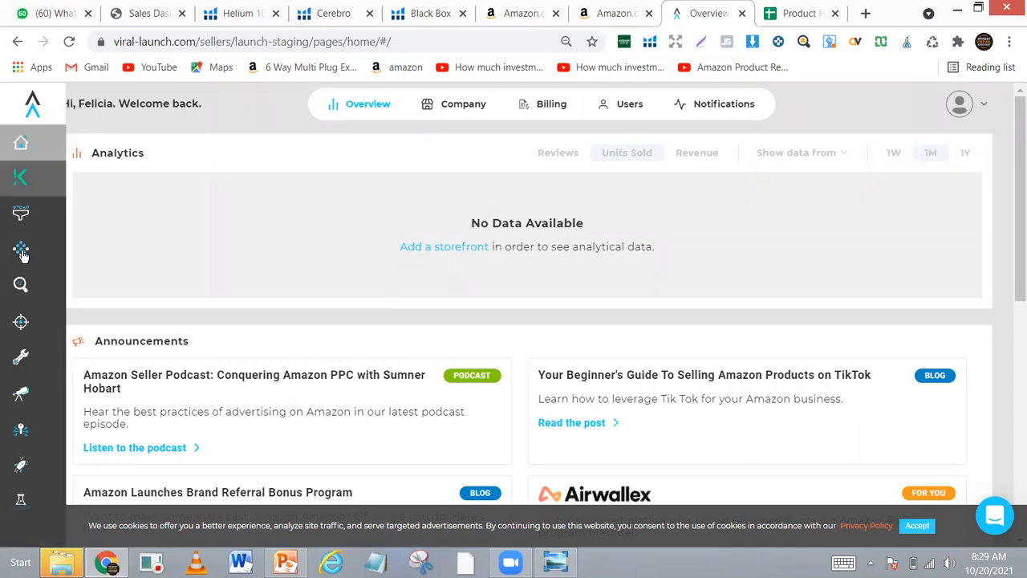
mouse_move(22, 255)
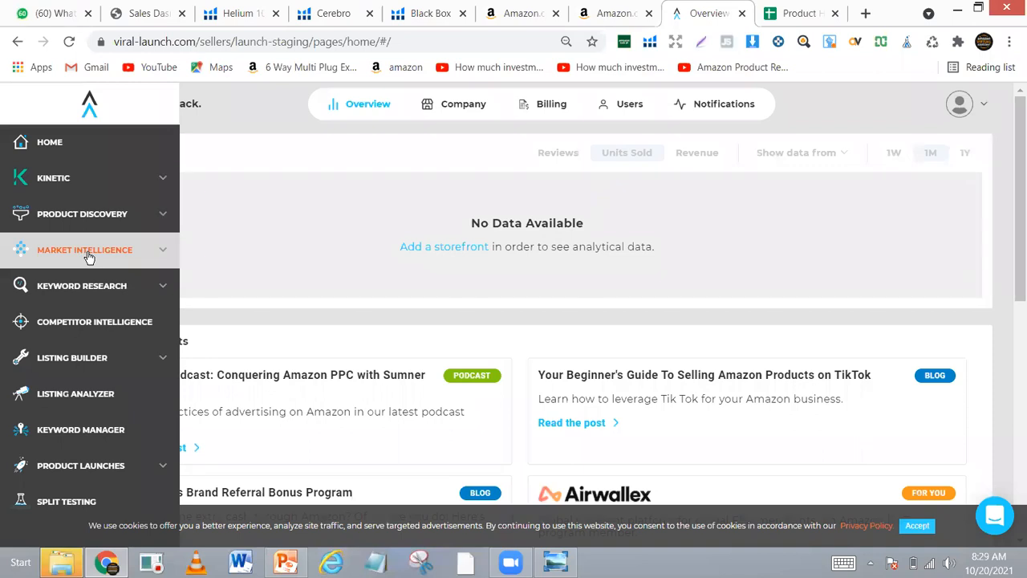
left_click(89, 255)
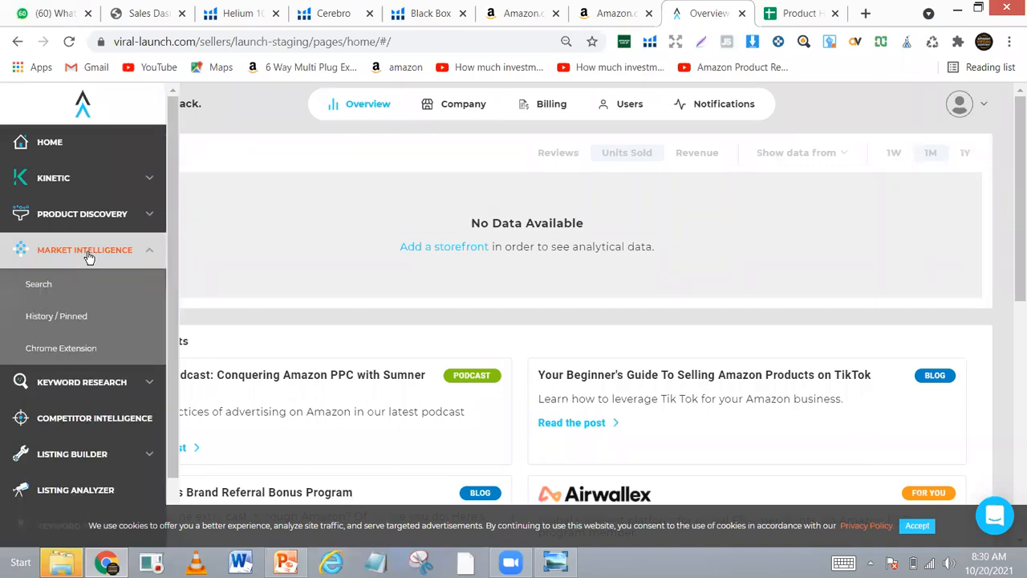
left_click(44, 291)
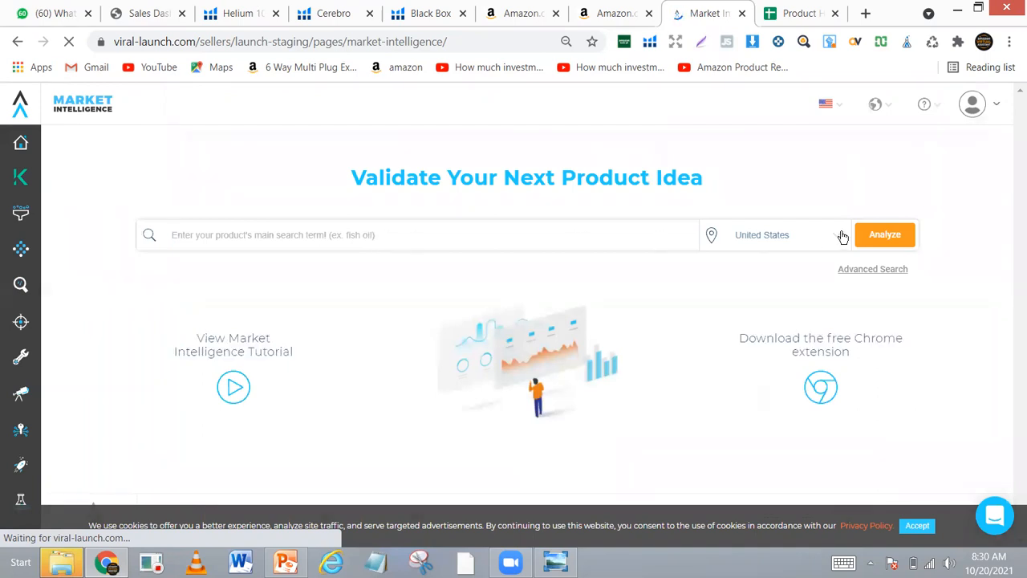
View the marketplace countries offered in the Market Intelligence search form and in the page header.
left_click(843, 237)
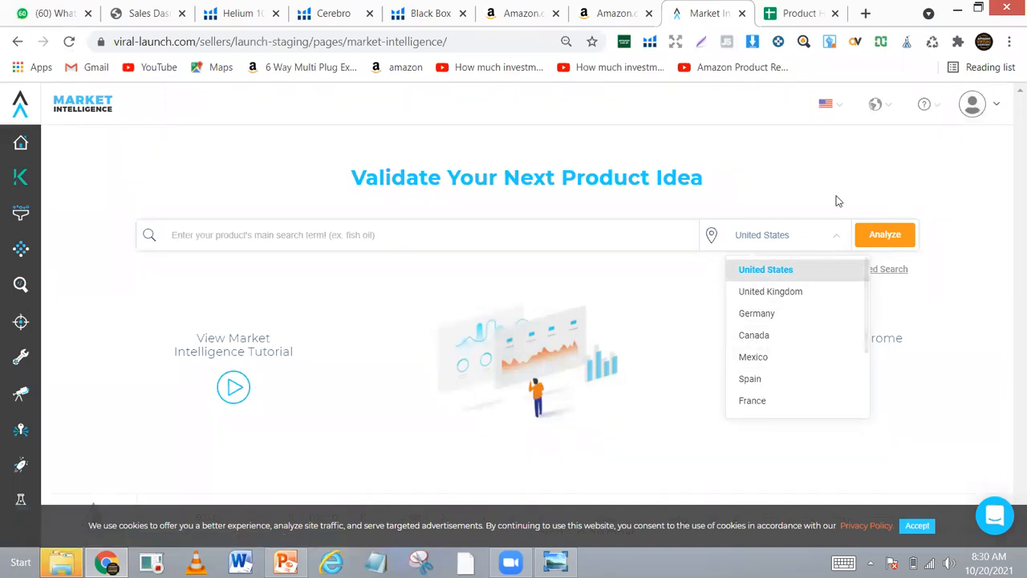
left_click(839, 109)
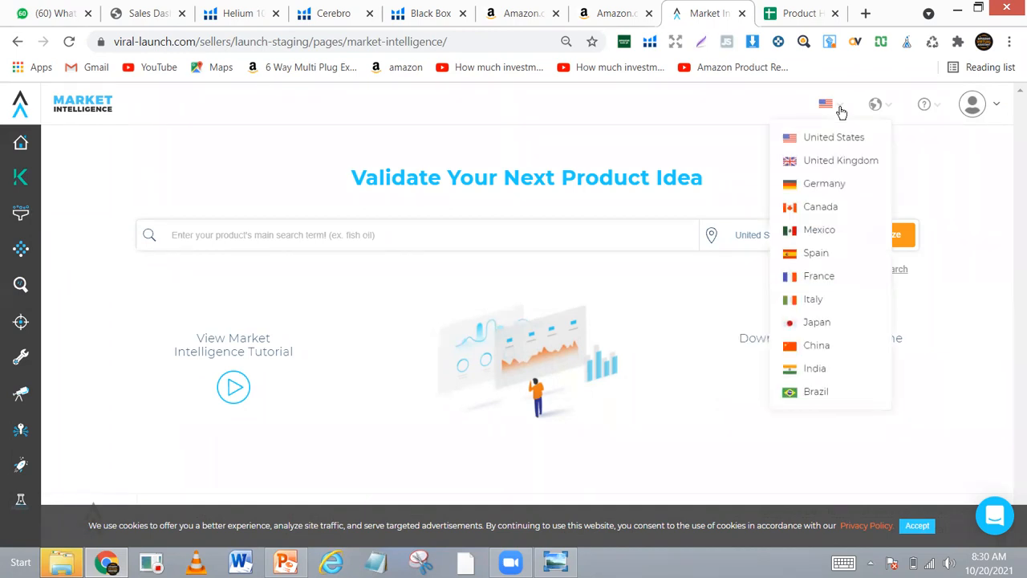
left_click(506, 231)
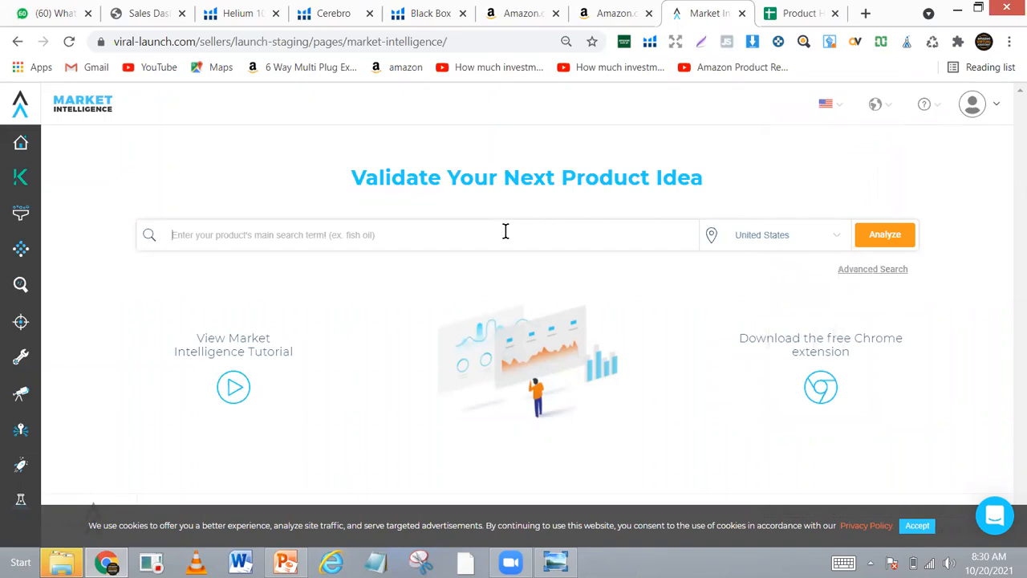
Check the search term in the Amazon results, then analyze "magnet wreath hanger" for the United States in Market Intelligence.
left_click(508, 6)
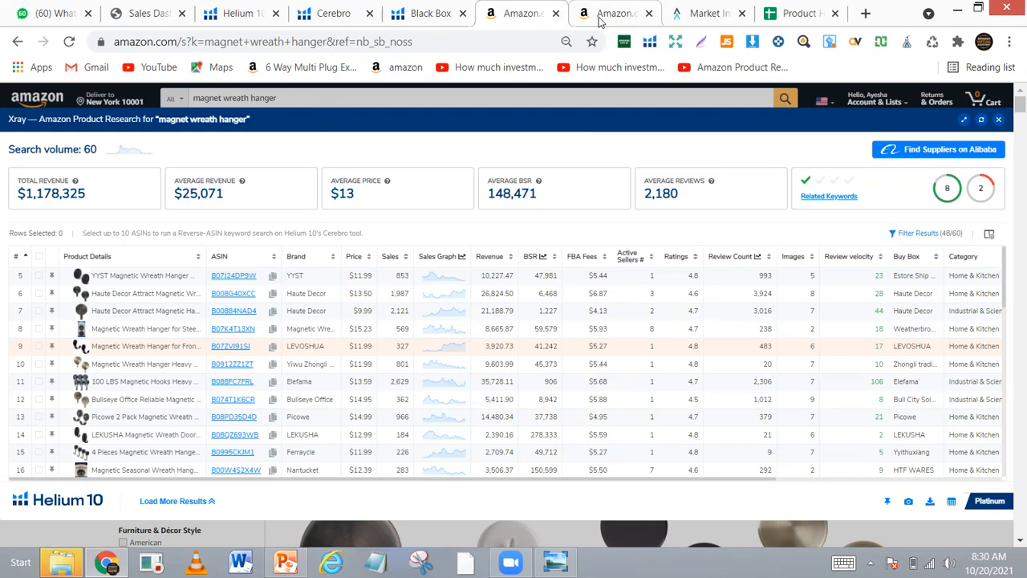
left_click(678, 9)
left_click(224, 239)
type("megnet")
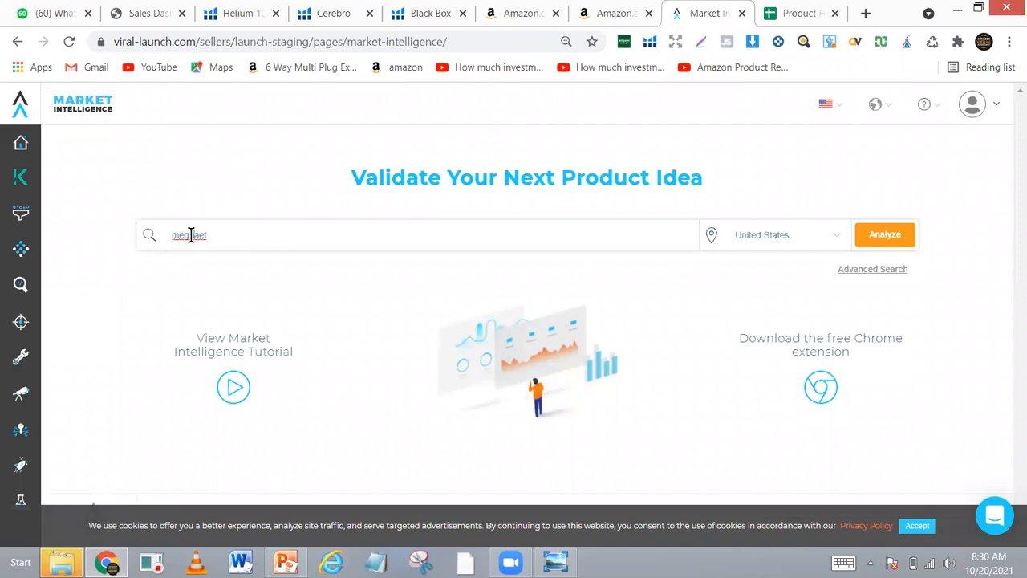
key("BackSpace")
type("a")
left_click(269, 235)
key("BackSpace")
type("ge")
key("BackSpace")
key("BackSpace")
type("g")
key("Left")
key("Left")
key("Left")
type("n")
key("Return")
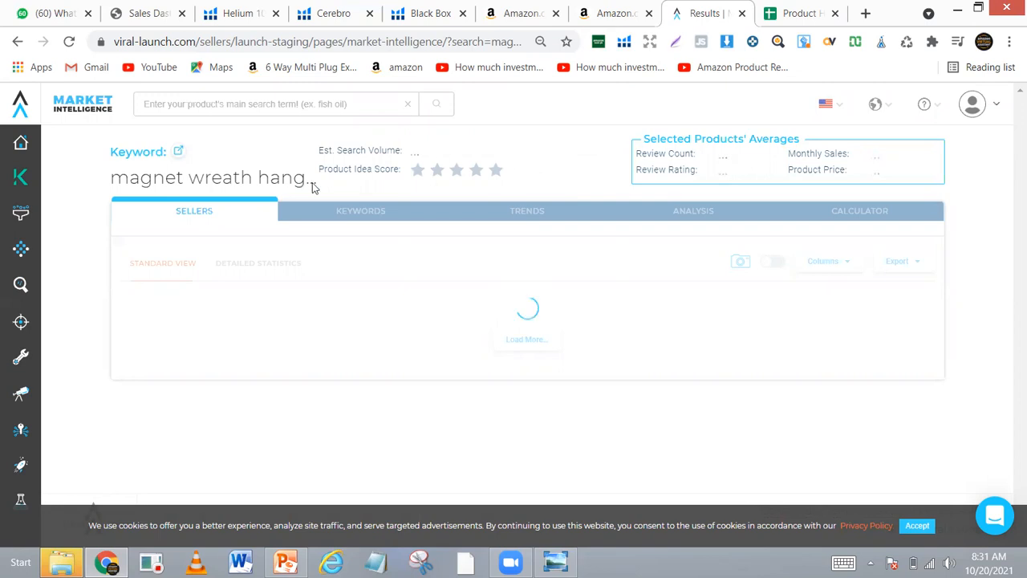
Check the Amazon results, then review the profit calculator and sellers table for "magnet wreath hanger" in Viral Launch Market Intelligence.
left_click(500, 8)
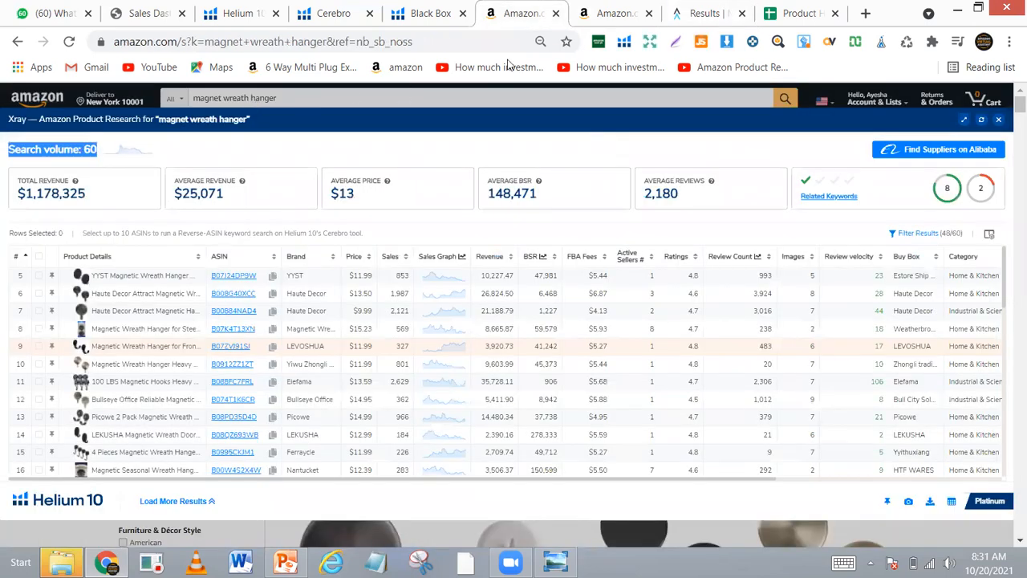
left_click(705, 12)
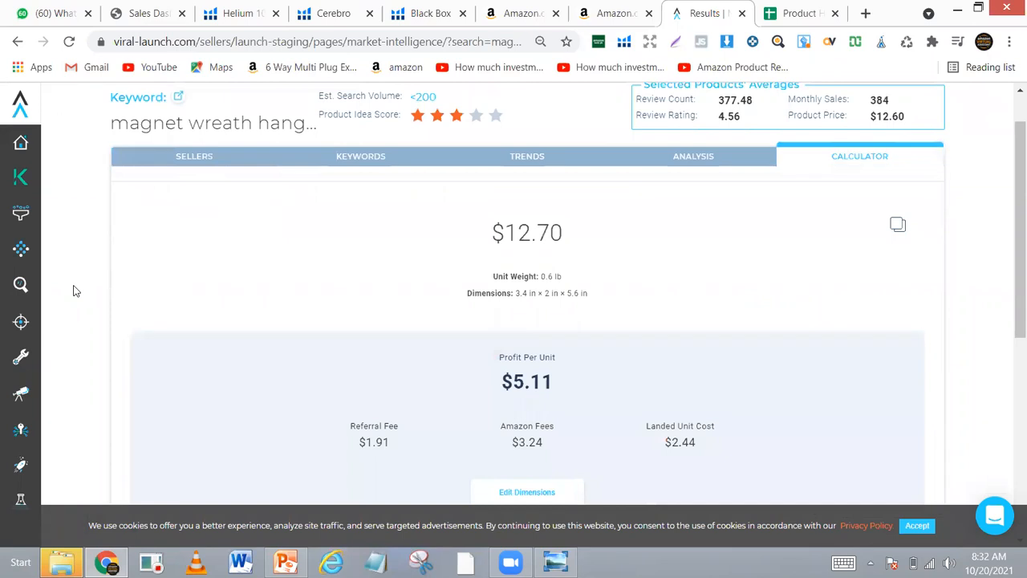
scroll(76, 291, "up", 1)
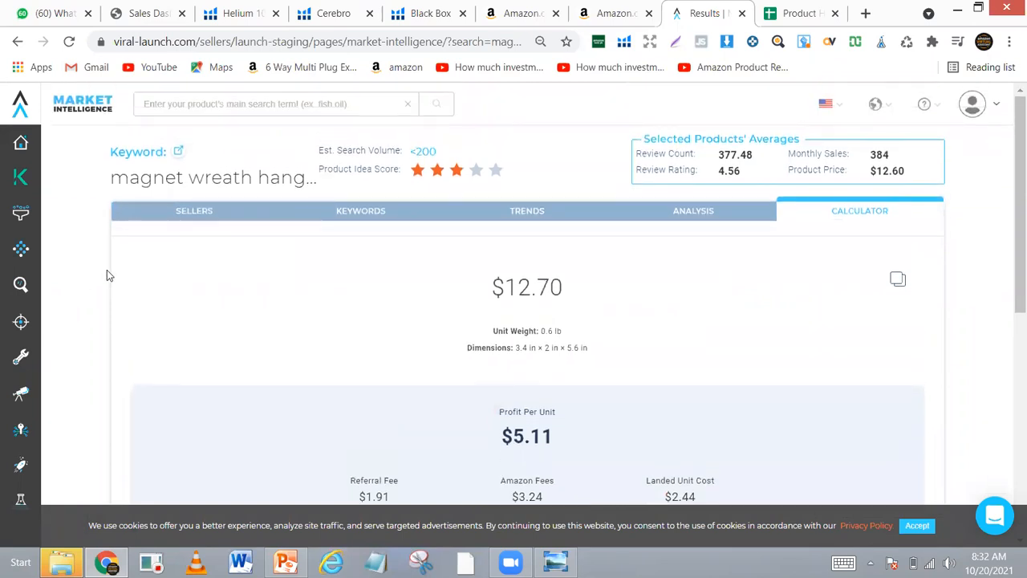
left_click(201, 215)
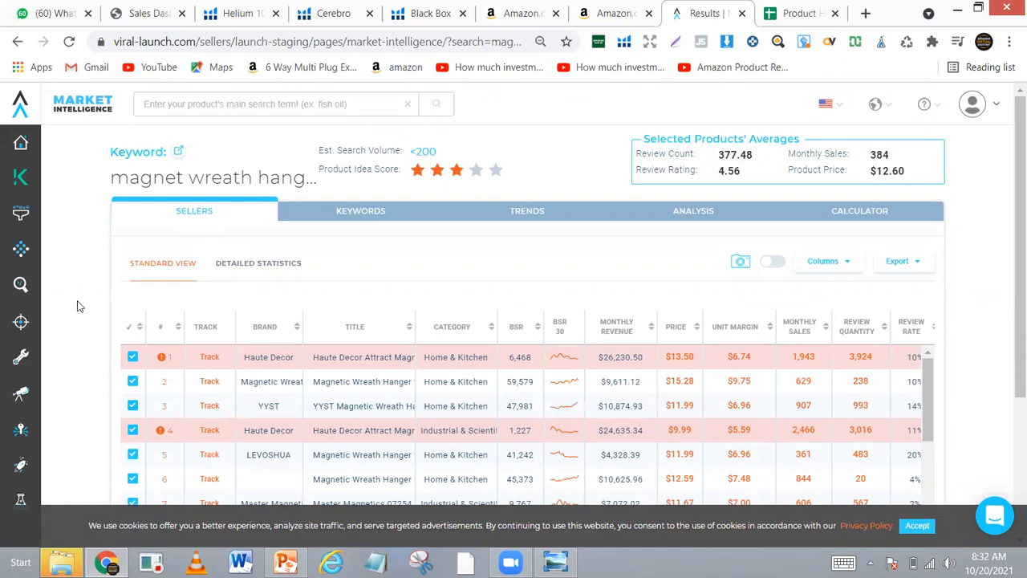
scroll(77, 304, "down", 2)
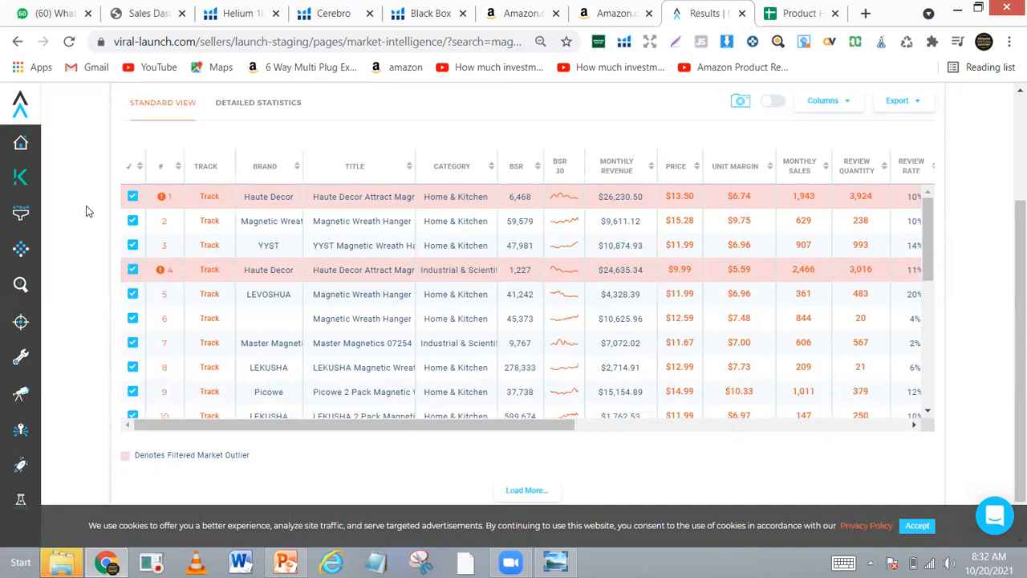
scroll(89, 211, "up", 2)
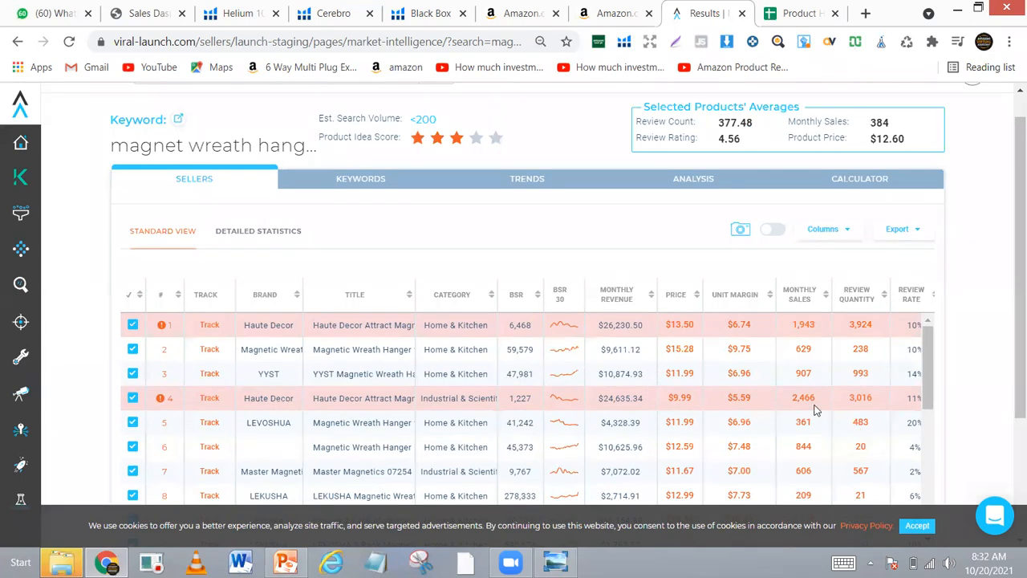
Examine the related keywords for their idea scores, search volumes, average prices, sales and reviews.
left_click(351, 182)
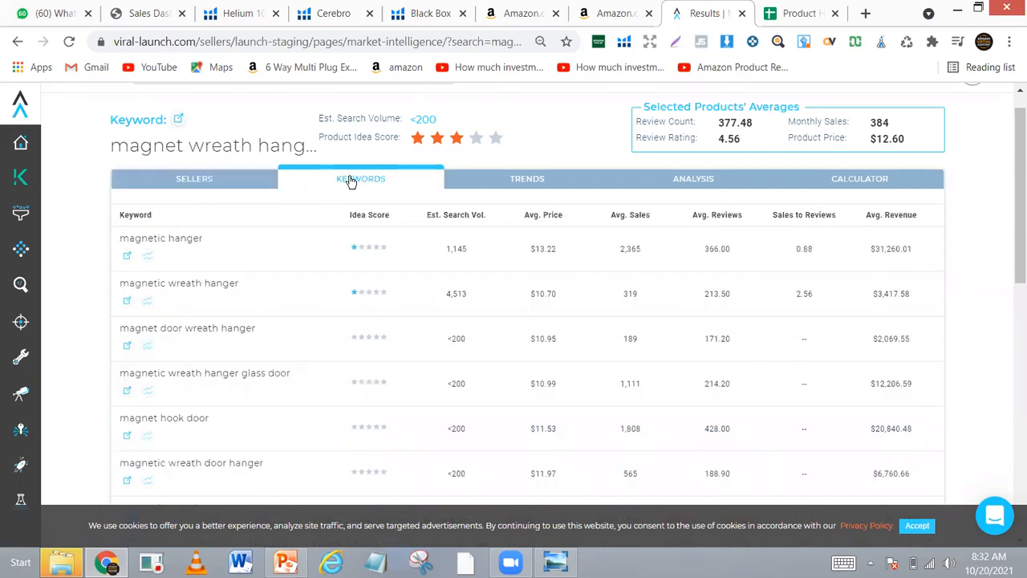
double_click(351, 182)
left_click(73, 274)
scroll(73, 274, "up", 1)
scroll(73, 274, "down", 1)
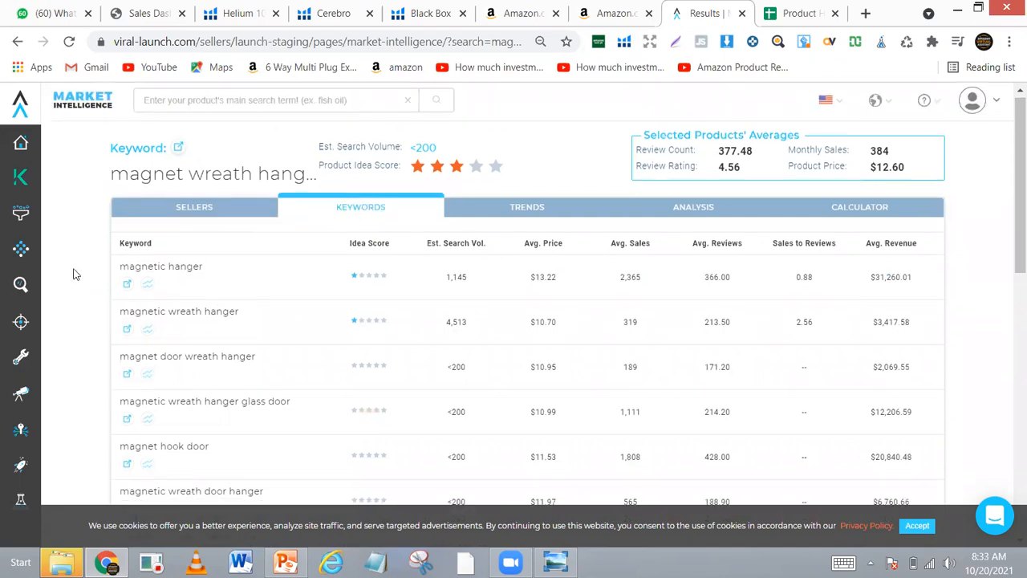
scroll(73, 274, "down", 2)
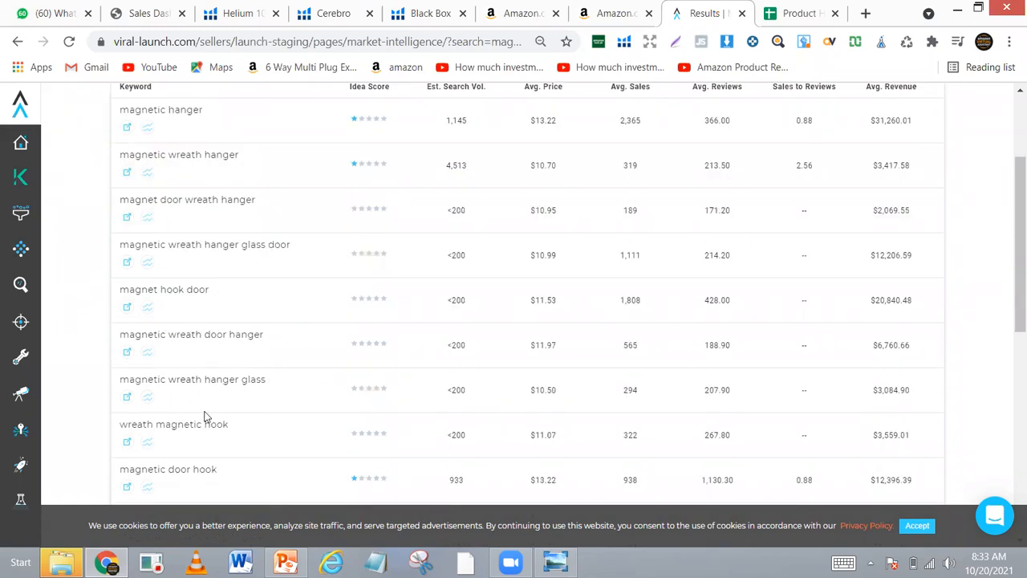
scroll(245, 268, "up", 1)
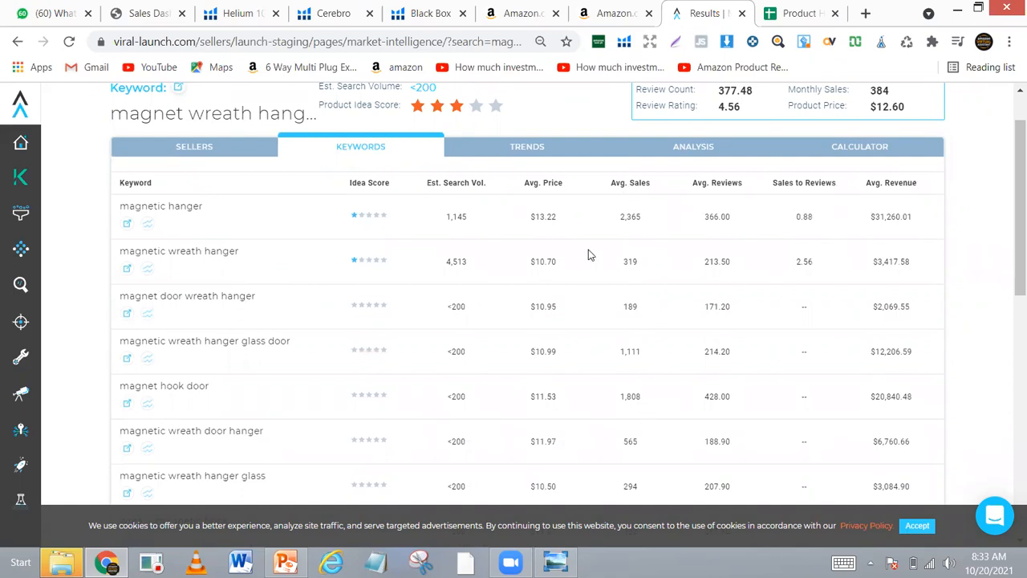
Examine the market trends, including price change, best selling period, review increase rate and annual sales trend.
left_click(514, 153)
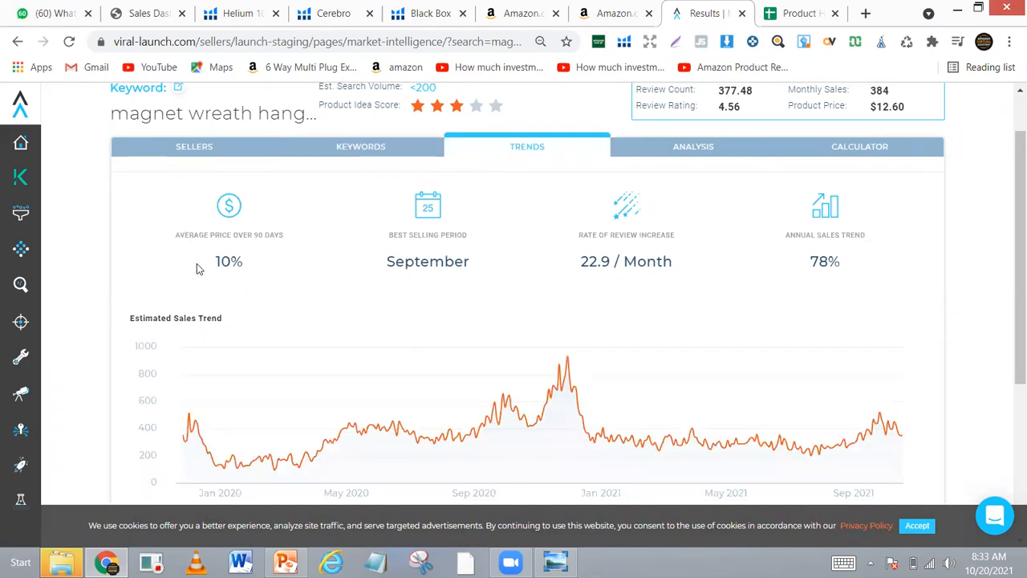
scroll(293, 280, "down", 1)
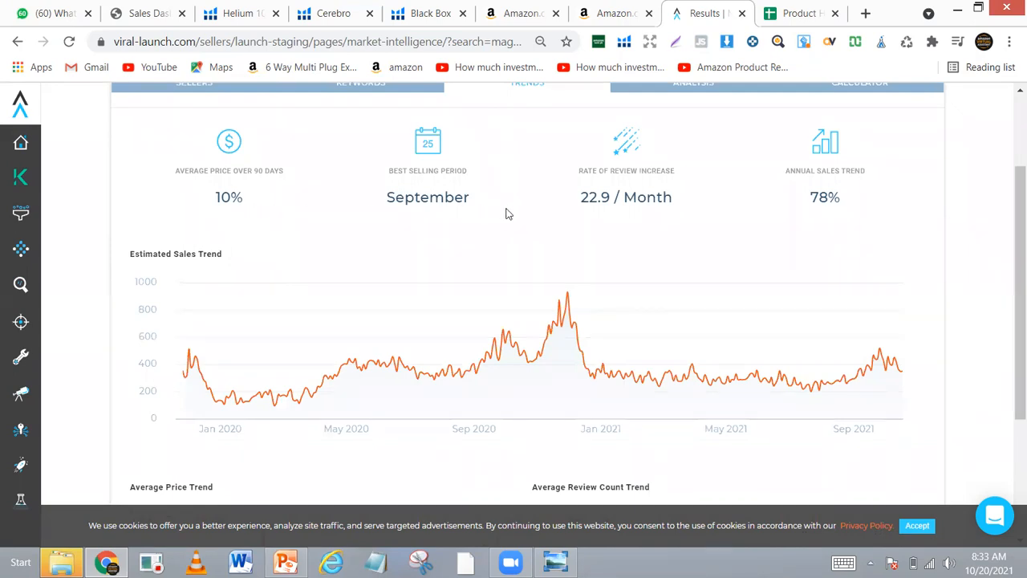
mouse_move(853, 199)
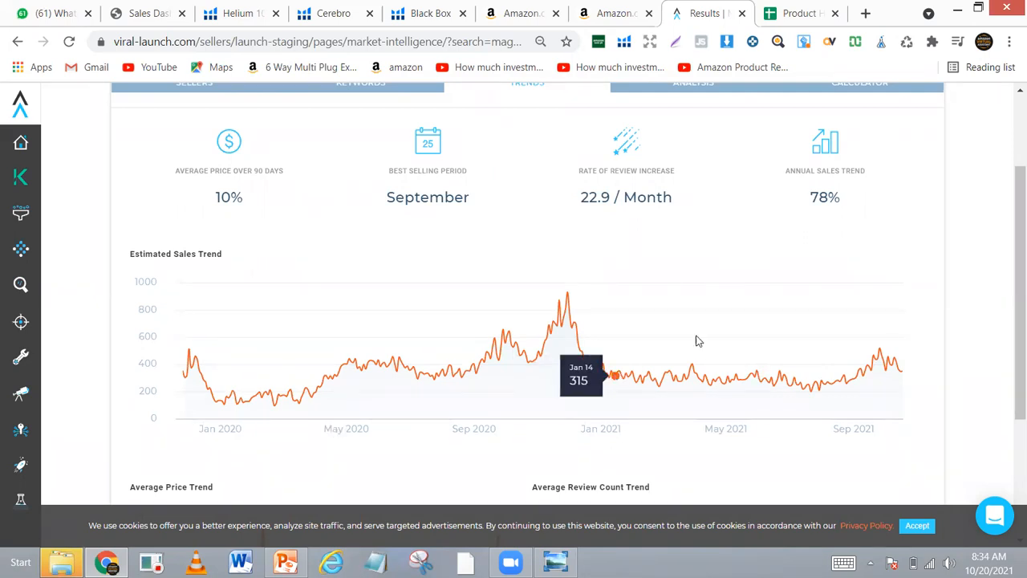
scroll(971, 299, "up", 1)
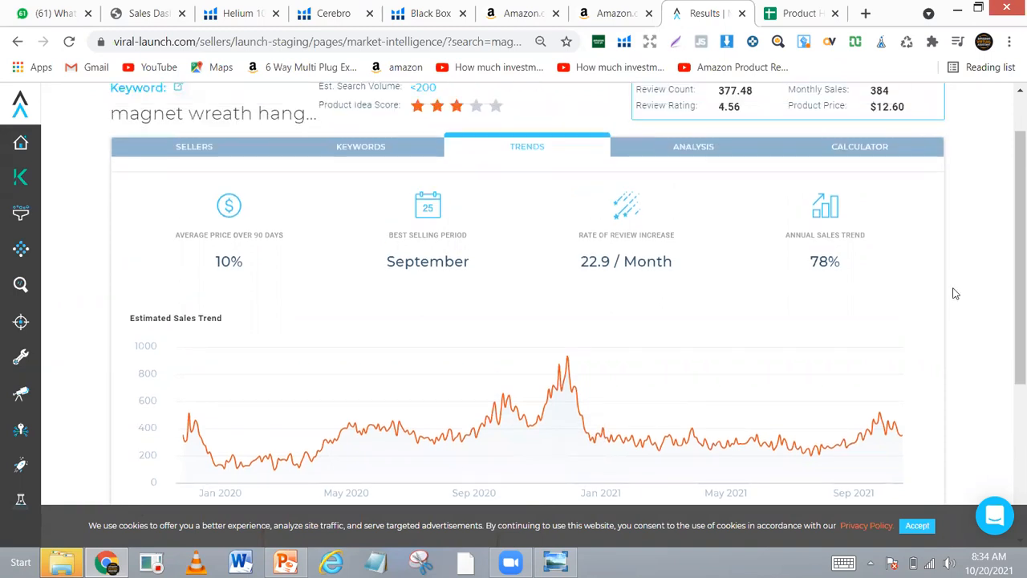
View the product idea analysis, then check the Estimated Sales Trend chart for its seasonal sales peak.
left_click(671, 145)
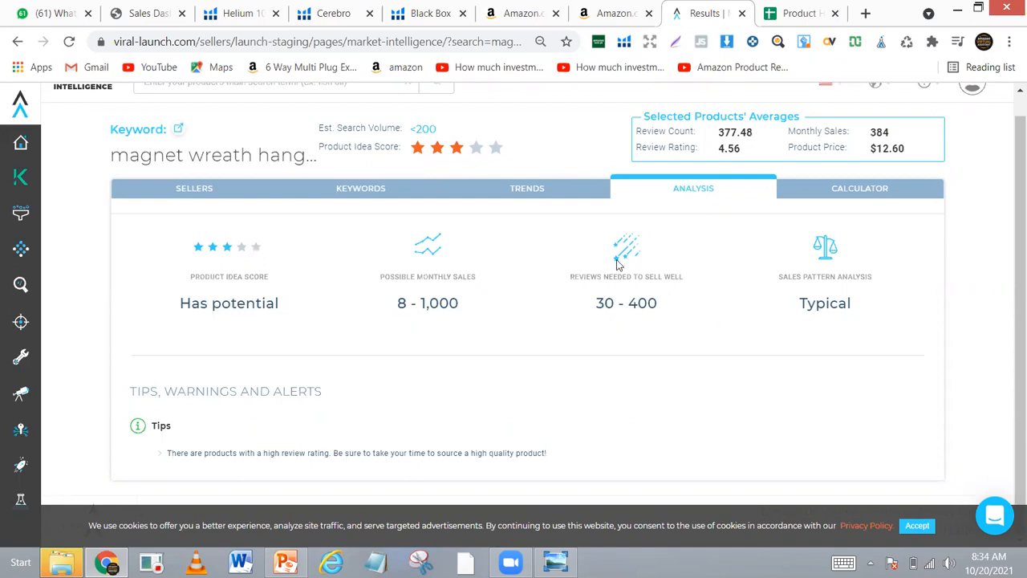
left_click(540, 190)
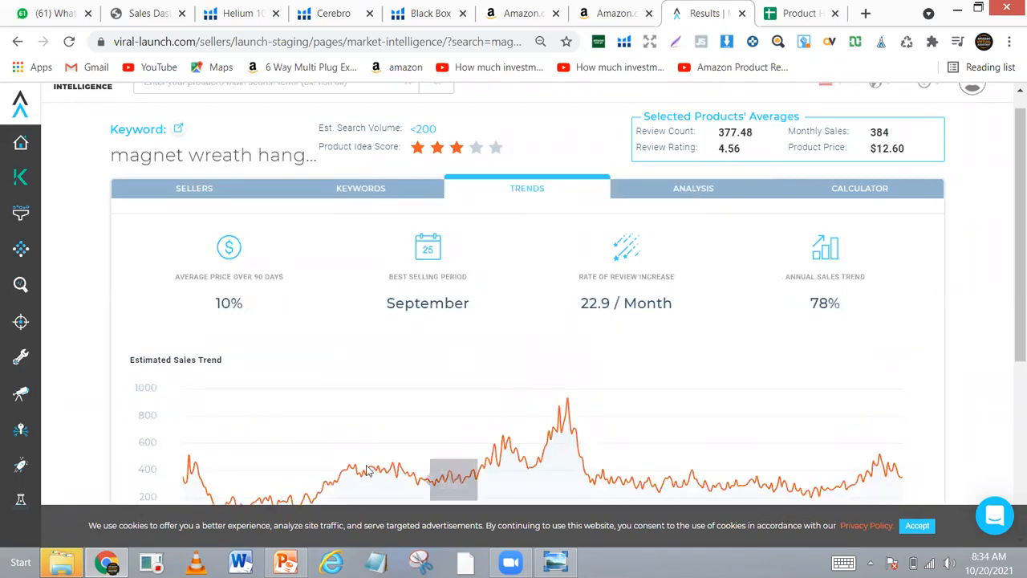
scroll(69, 372, "down", 1)
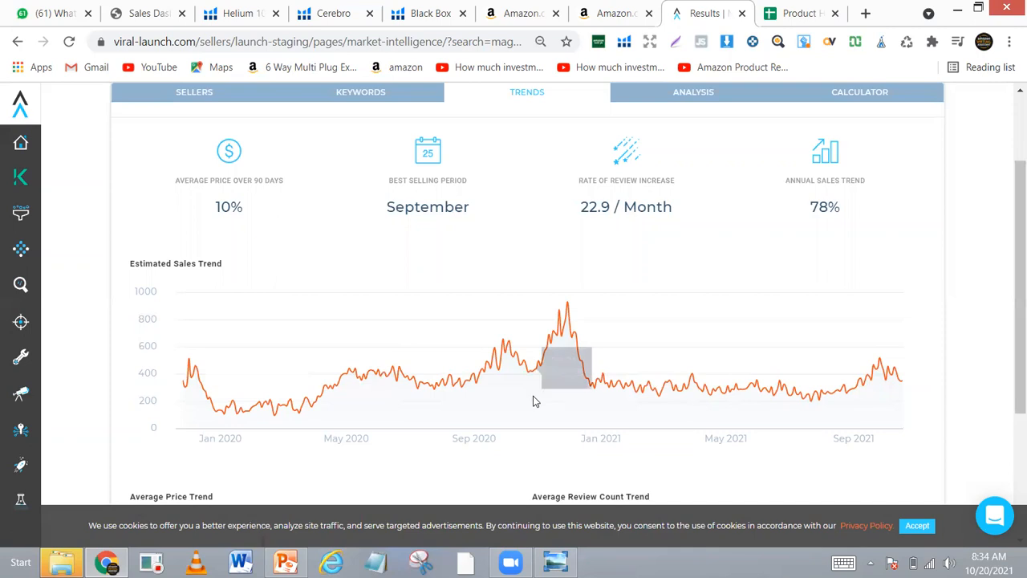
mouse_move(568, 303)
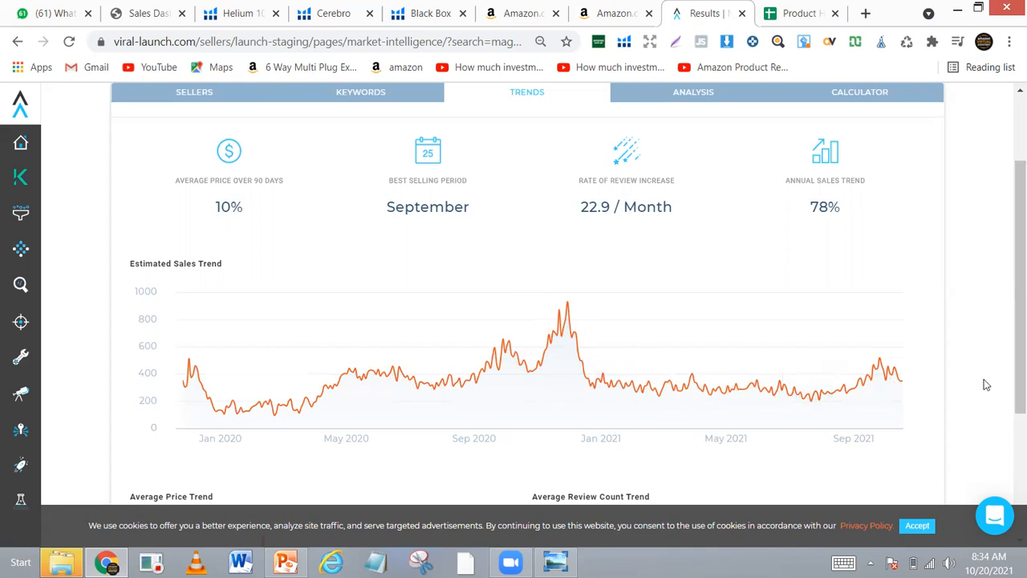
scroll(987, 384, "up", 1)
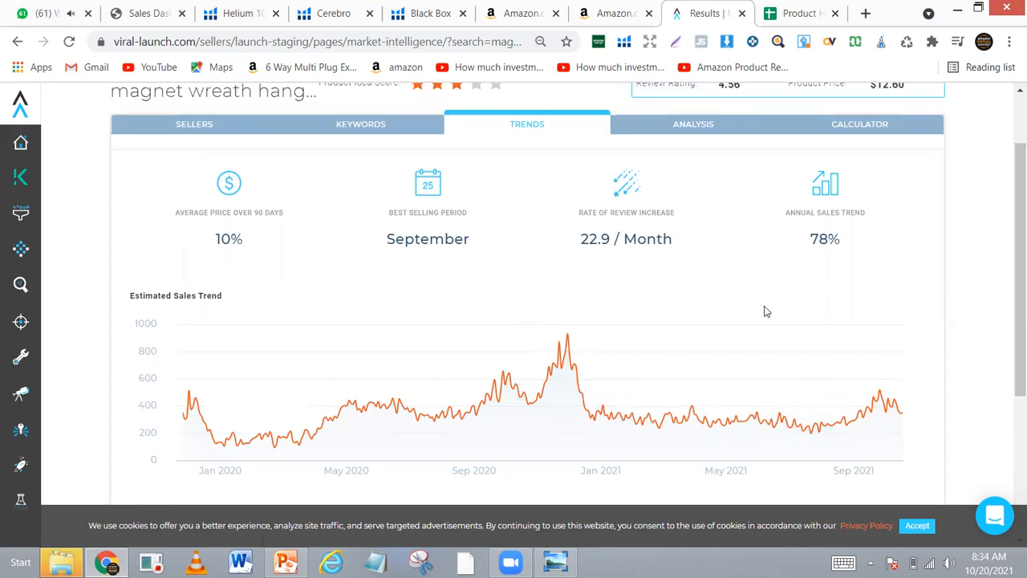
Review the analysis of product idea score, possible monthly sales, reviews needed to sell well and sales pattern.
left_click(688, 126)
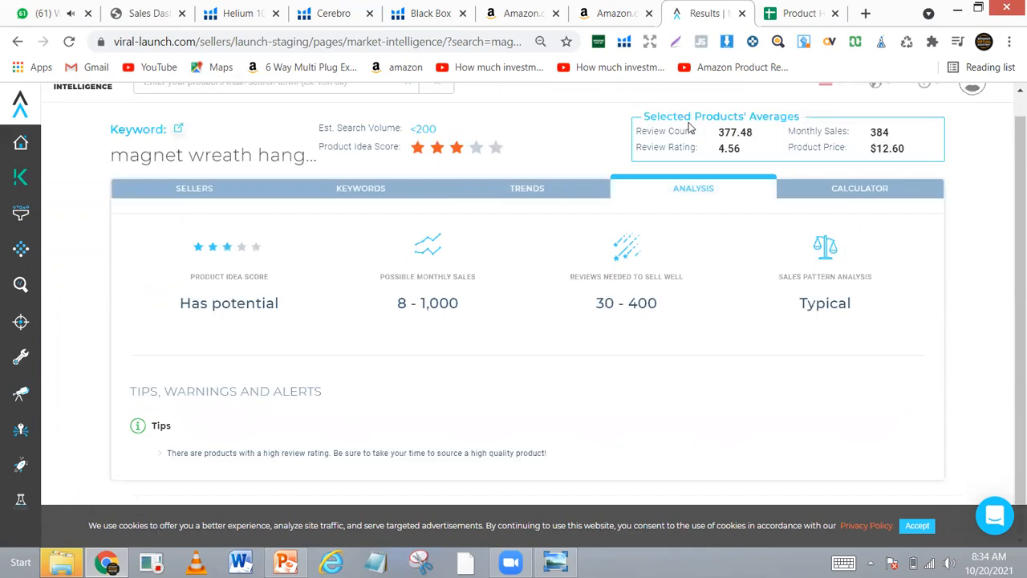
double_click(682, 131)
left_click(879, 350)
Open Google Trends in a new browser tab.
left_click(865, 14)
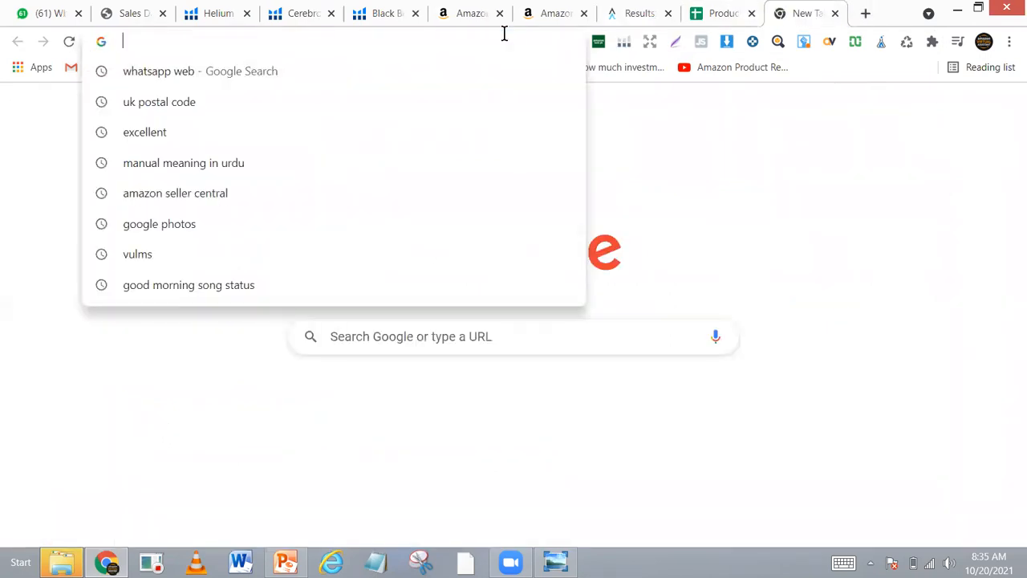
type("goog")
left_click(142, 102)
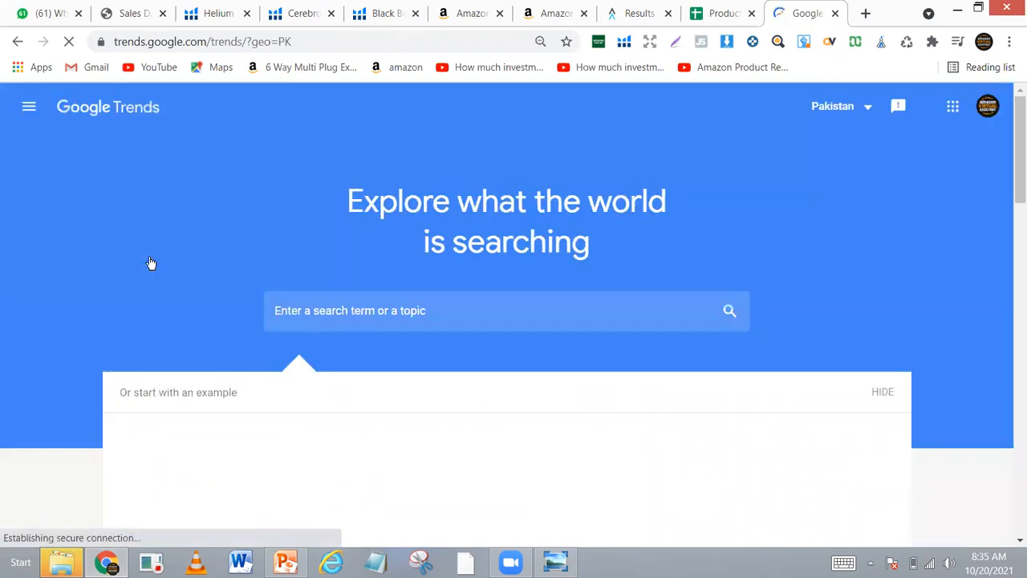
Copy the analyzed keyword from the Viral Launch results and return to Google Trends.
left_click(341, 314)
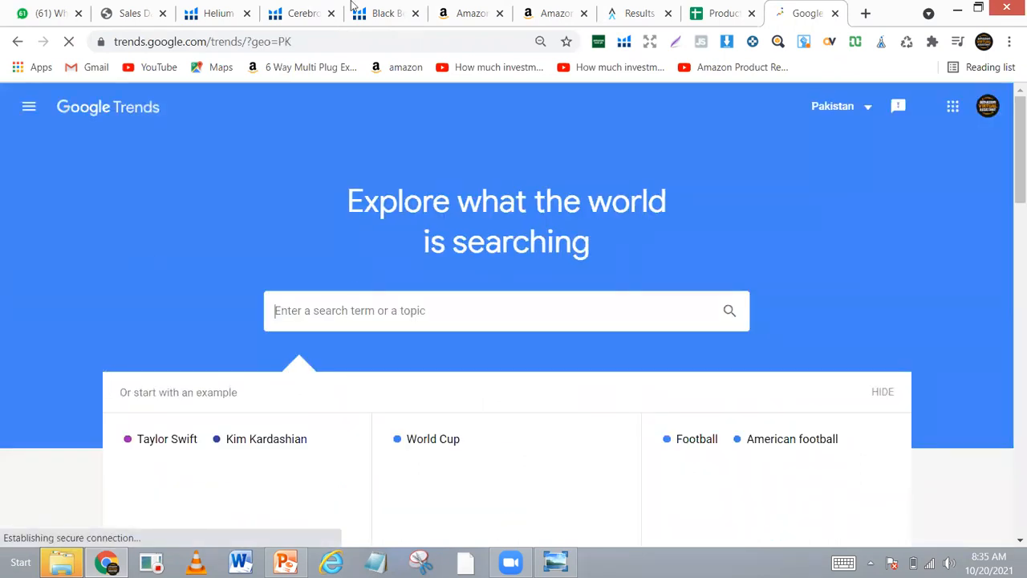
left_click(622, 8)
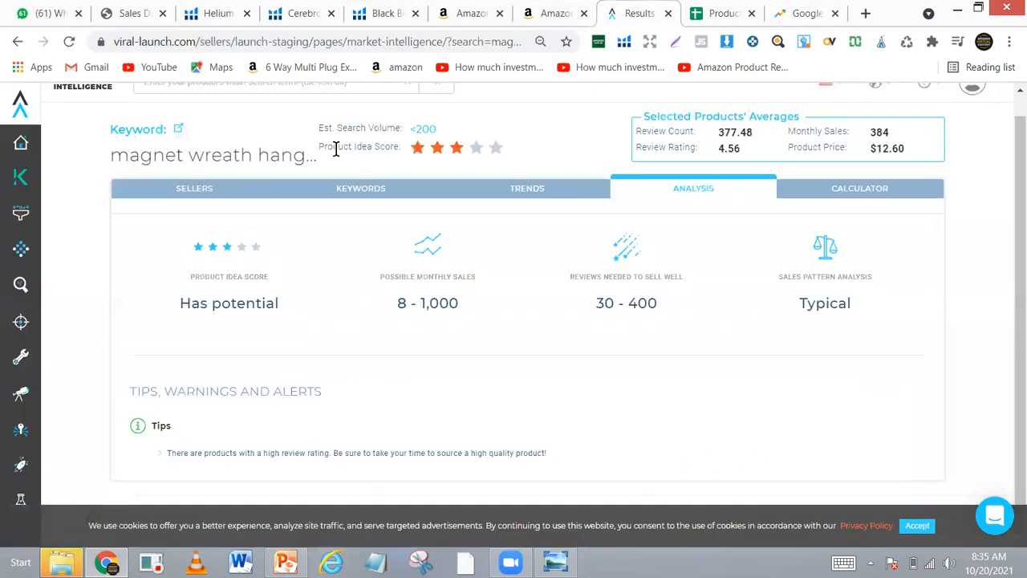
triple_click(277, 154)
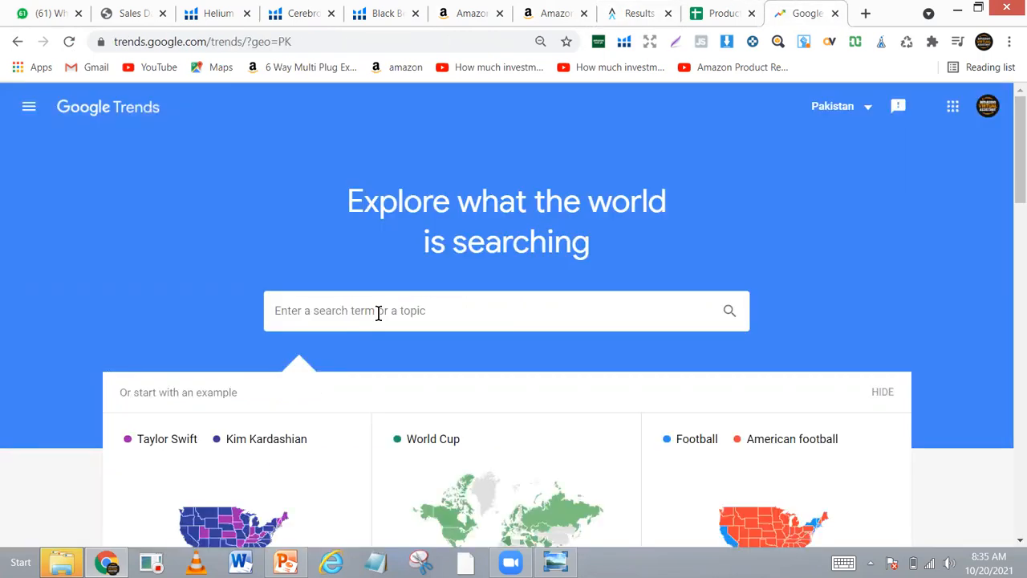
Set the Google Trends country to United States.
left_click(848, 117)
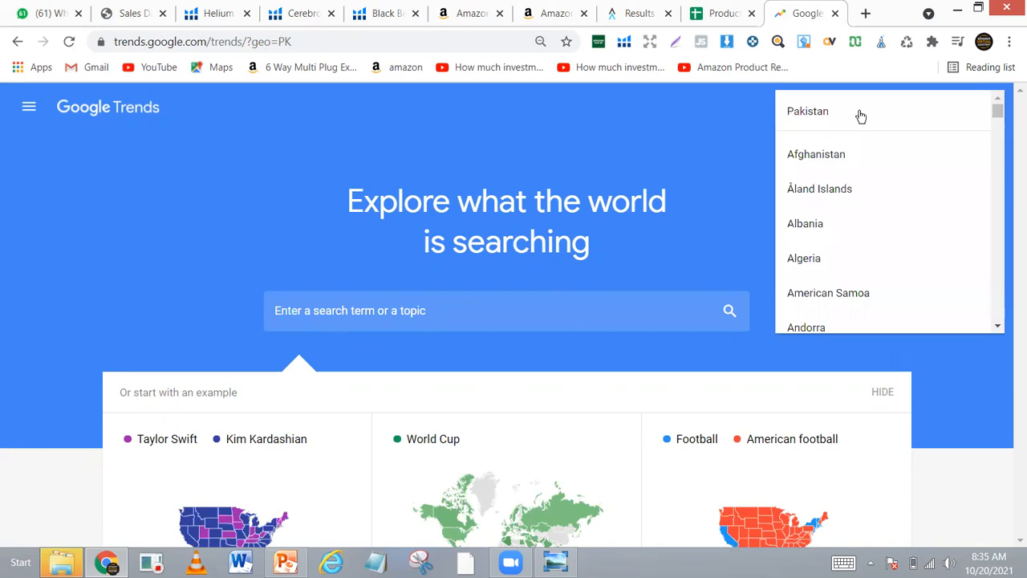
key("u")
key("n")
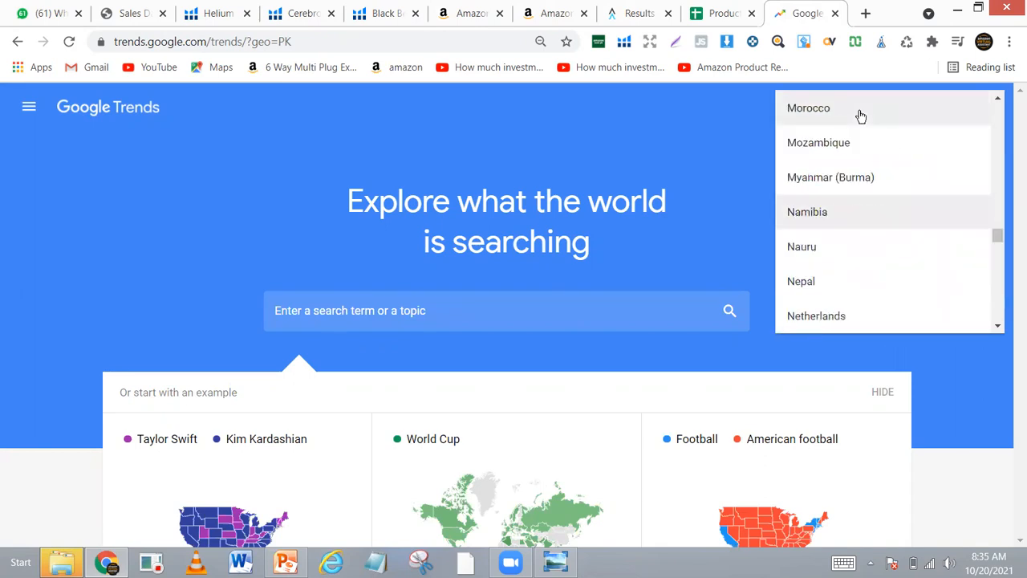
key("i")
key("t")
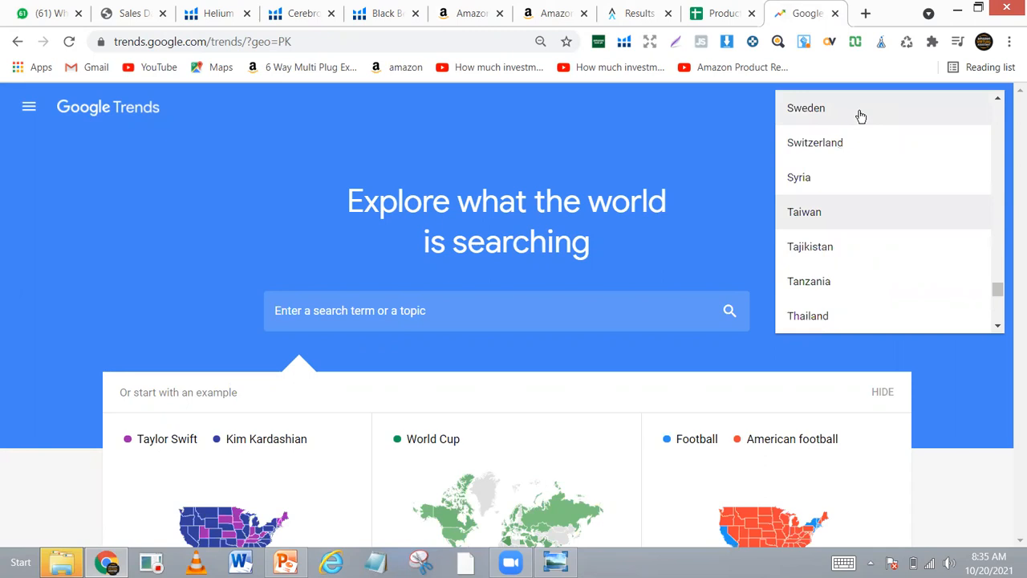
key("u")
key("s")
key("a")
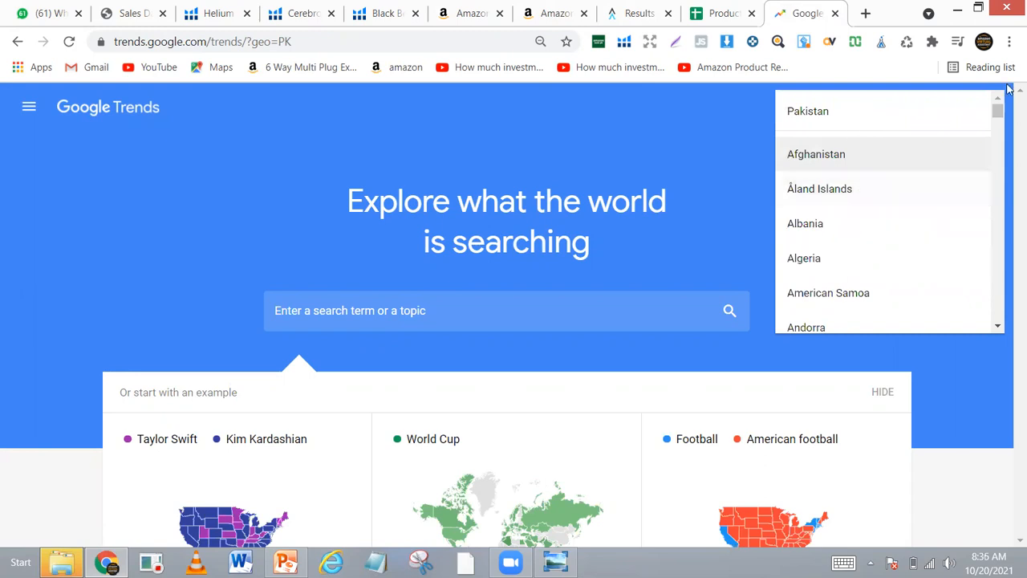
left_click_drag(997, 118, 965, 308)
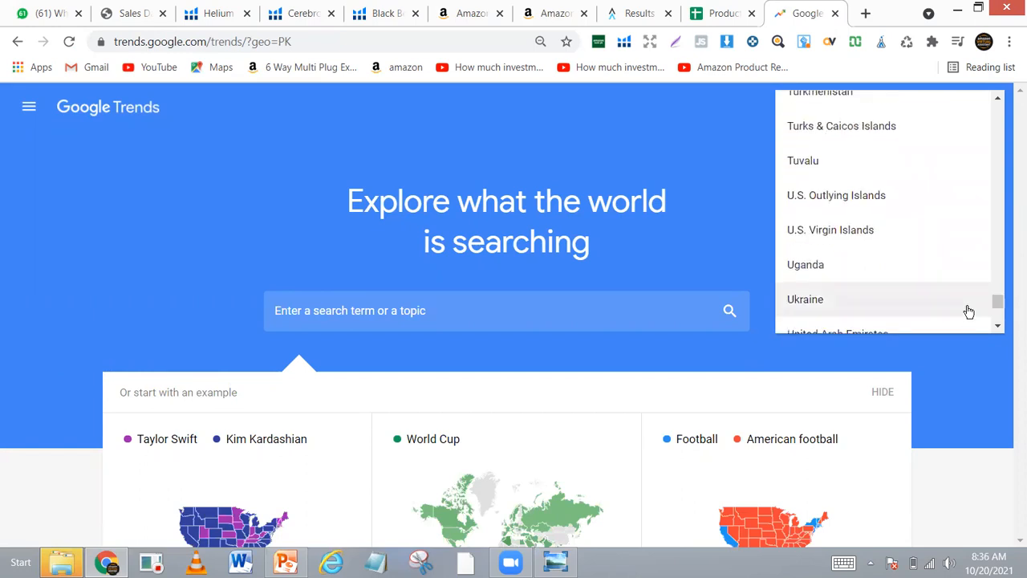
scroll(973, 277, "down", 1)
mouse_move(1001, 310)
left_mouse_down()
mouse_move(998, 297)
mouse_move(998, 333)
mouse_move(1000, 312)
left_mouse_up()
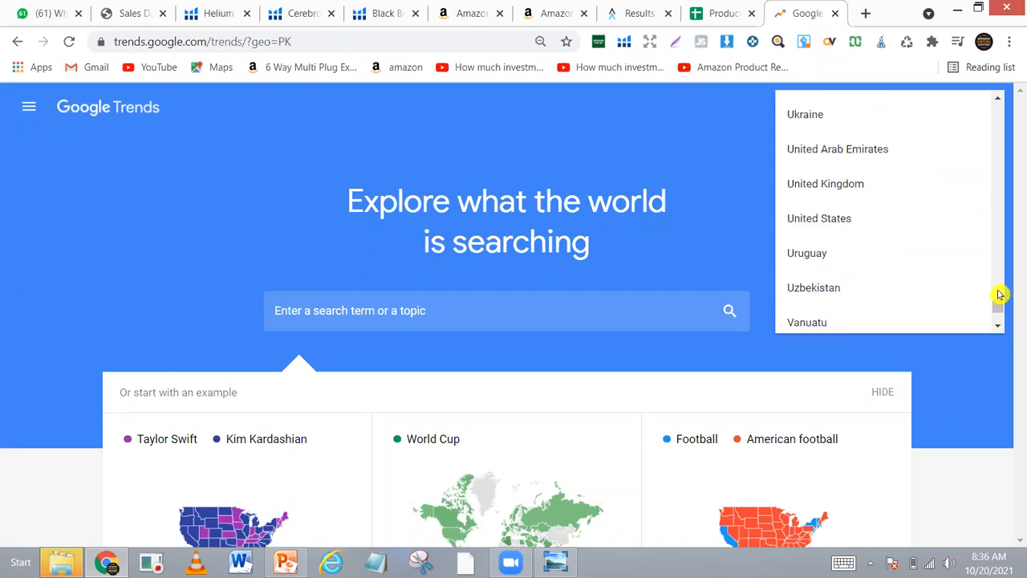
left_click(830, 223)
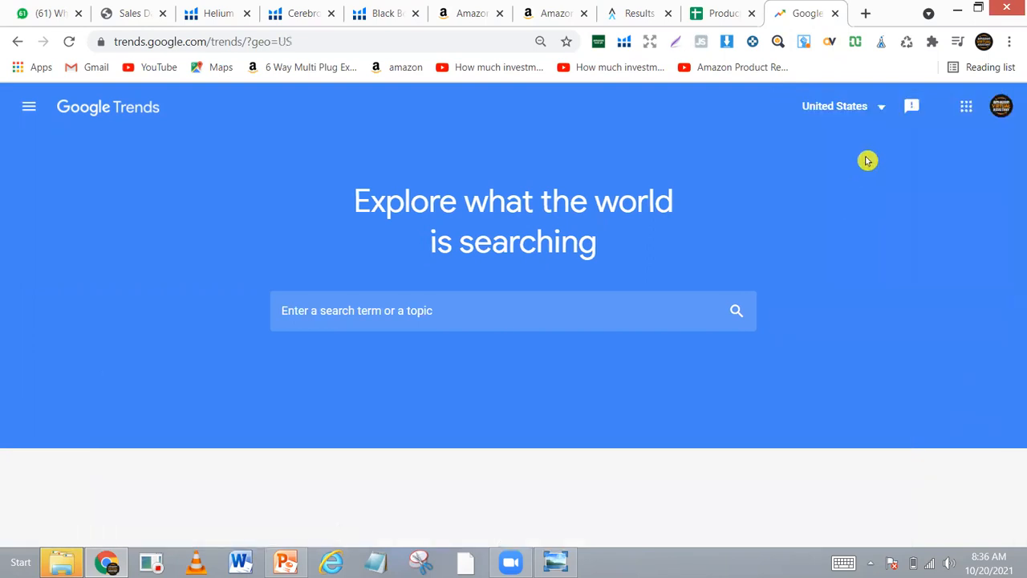
Search Google Trends for "magnet wreath hanger".
left_click(339, 312)
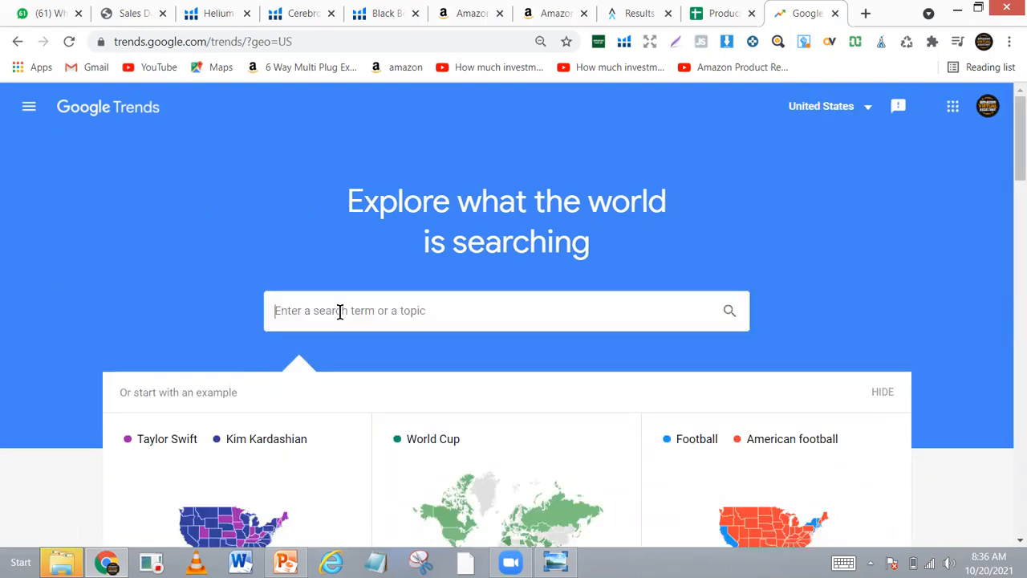
type("magnet wreath hanger")
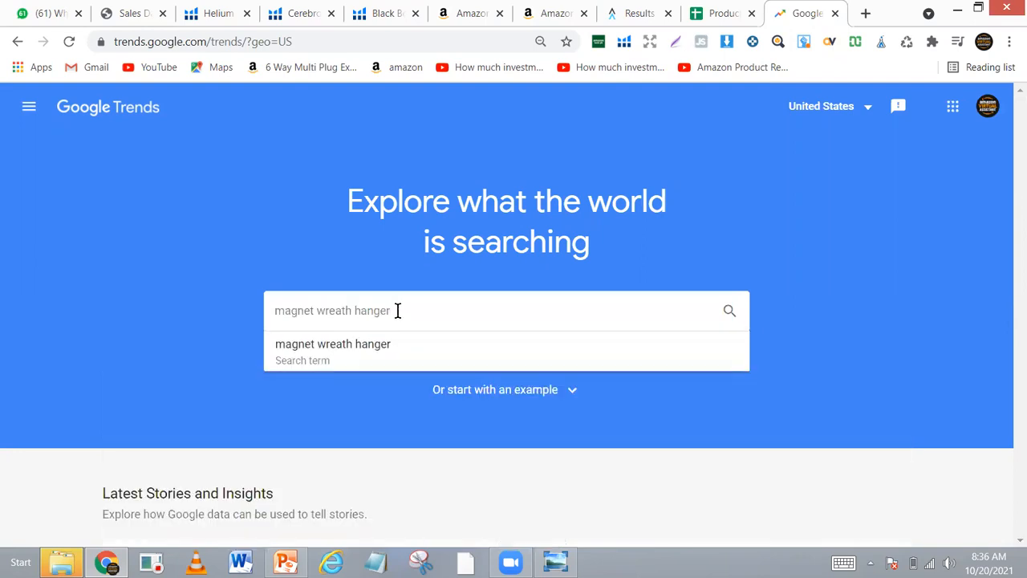
key("Return")
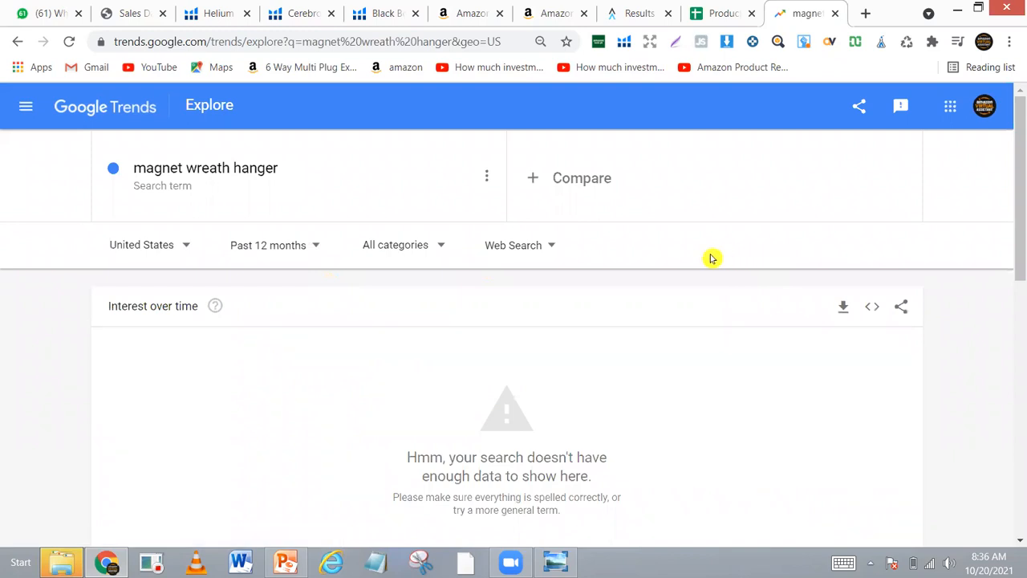
Change the Google Trends time range for "magnet wreath hanger" to Past 5 years.
scroll(710, 258, "down", 3)
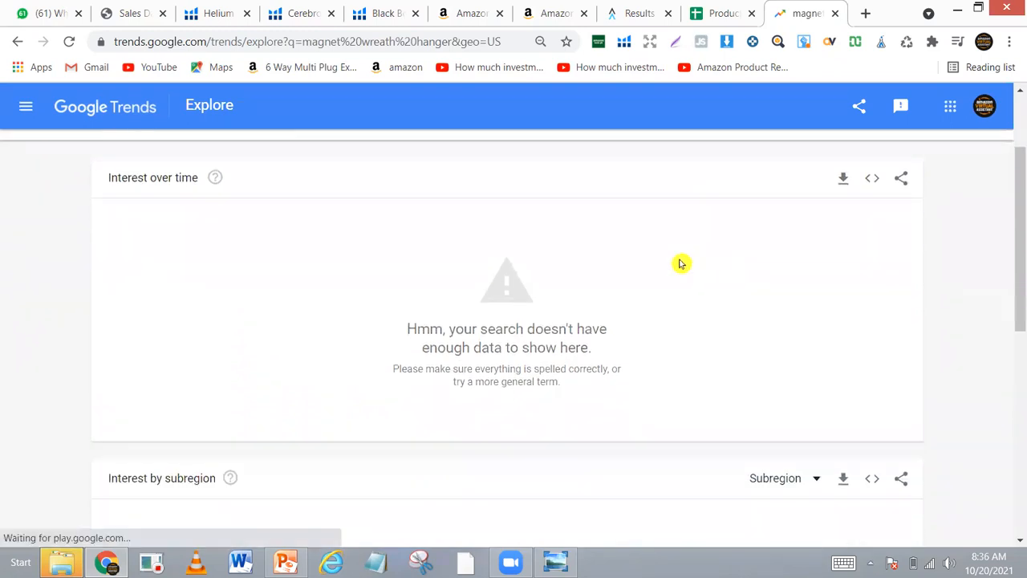
scroll(560, 282, "up", 2)
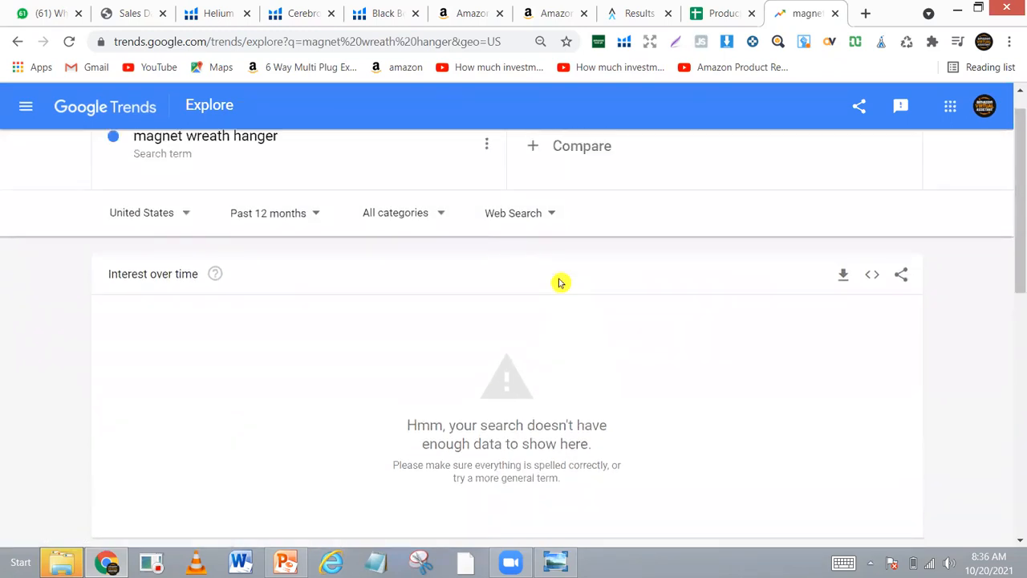
left_click(316, 214)
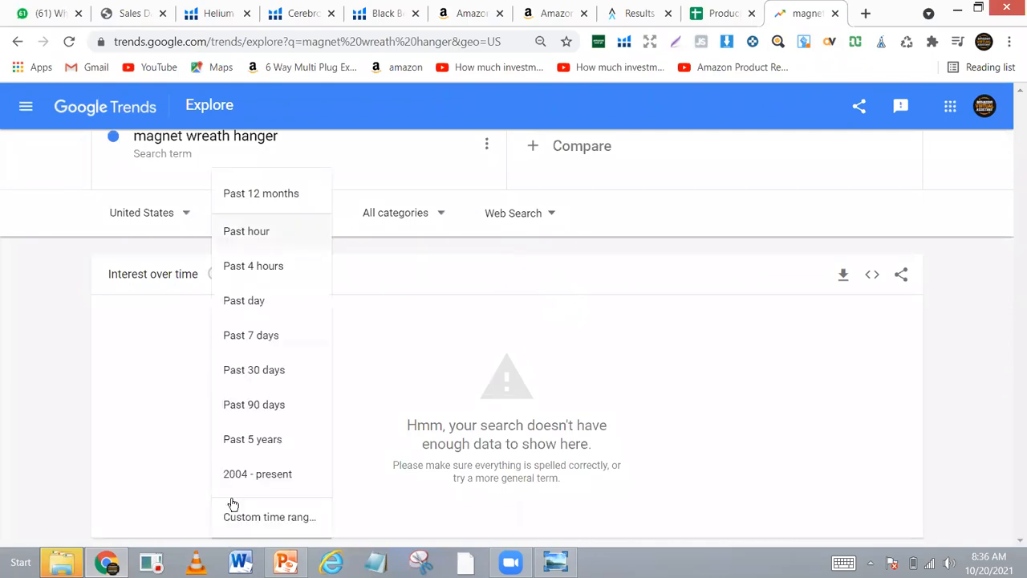
left_click(263, 439)
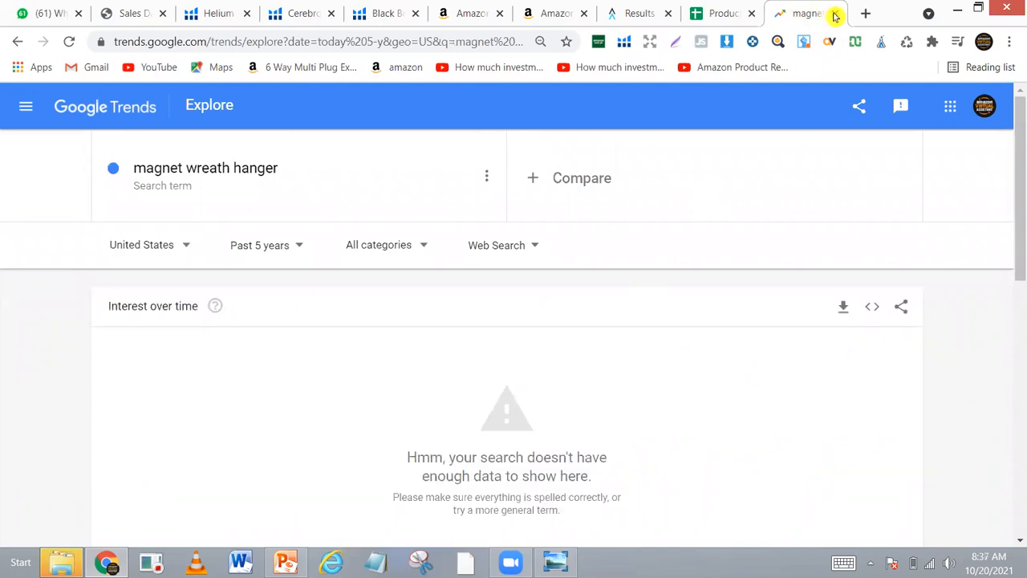
Close Google Trends and return to the Amazon page with the Xray results for "magnet wreath hanger".
key("ctrl+w")
left_click(700, 11)
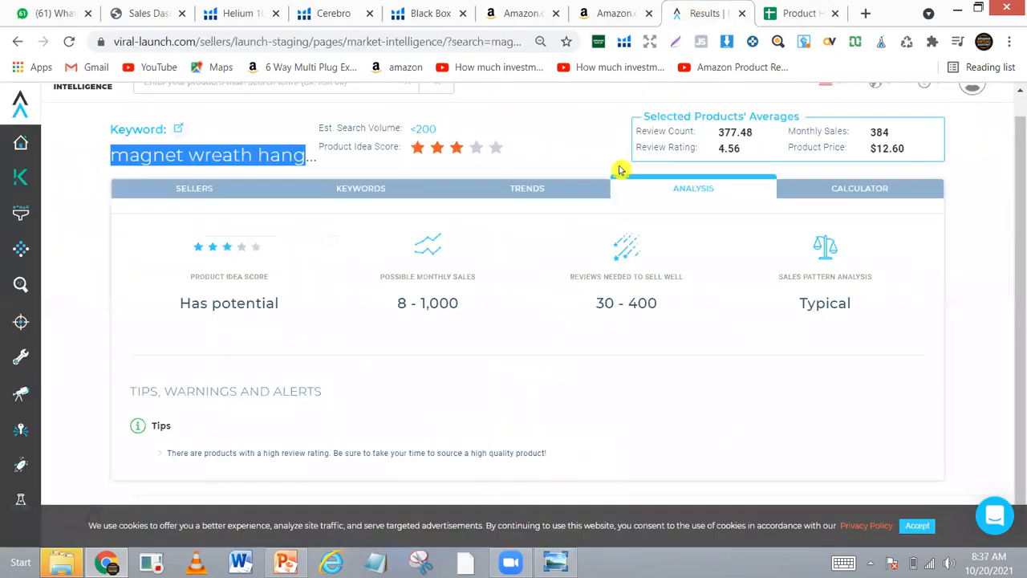
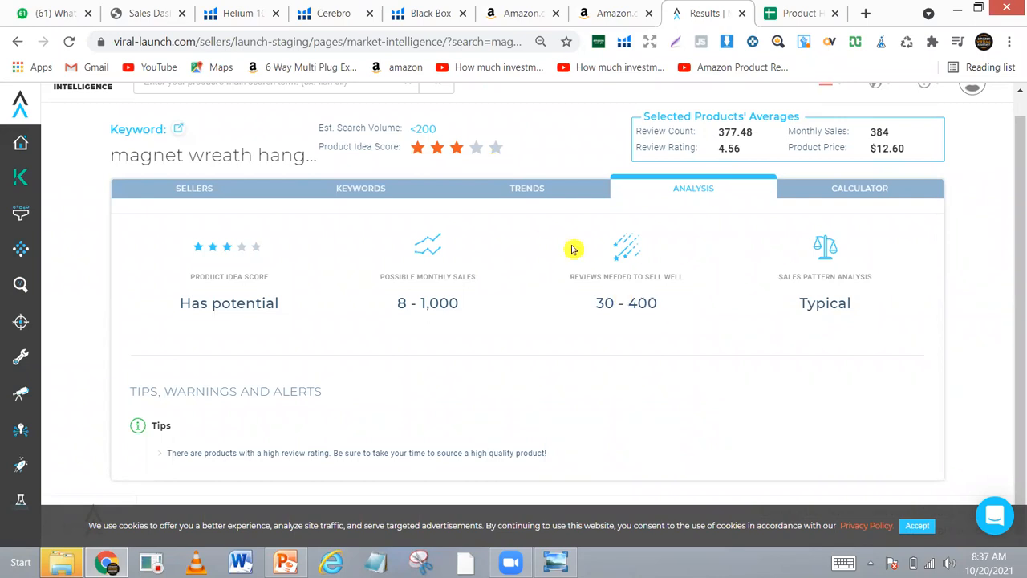
left_click(426, 10)
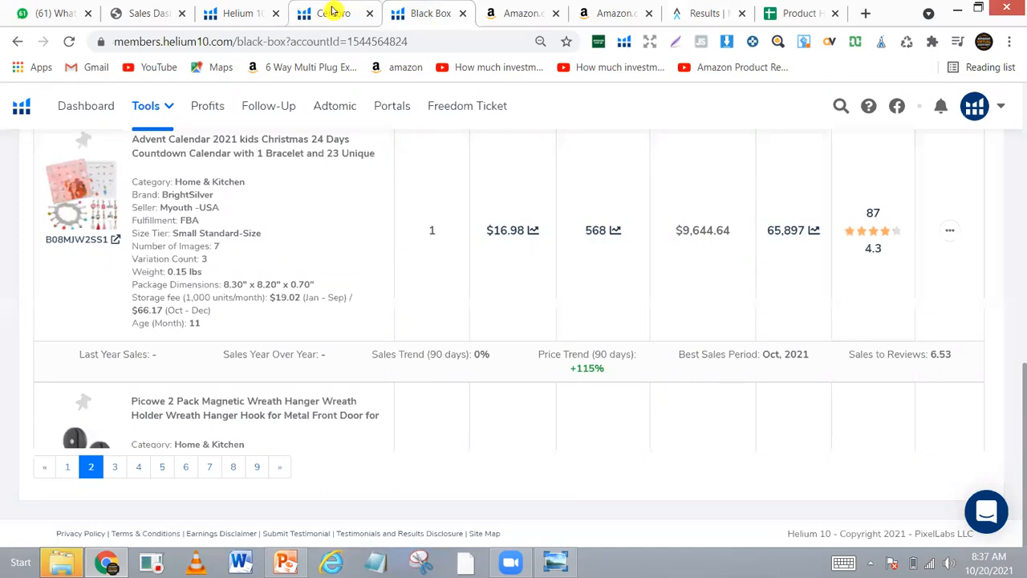
left_click(334, 11)
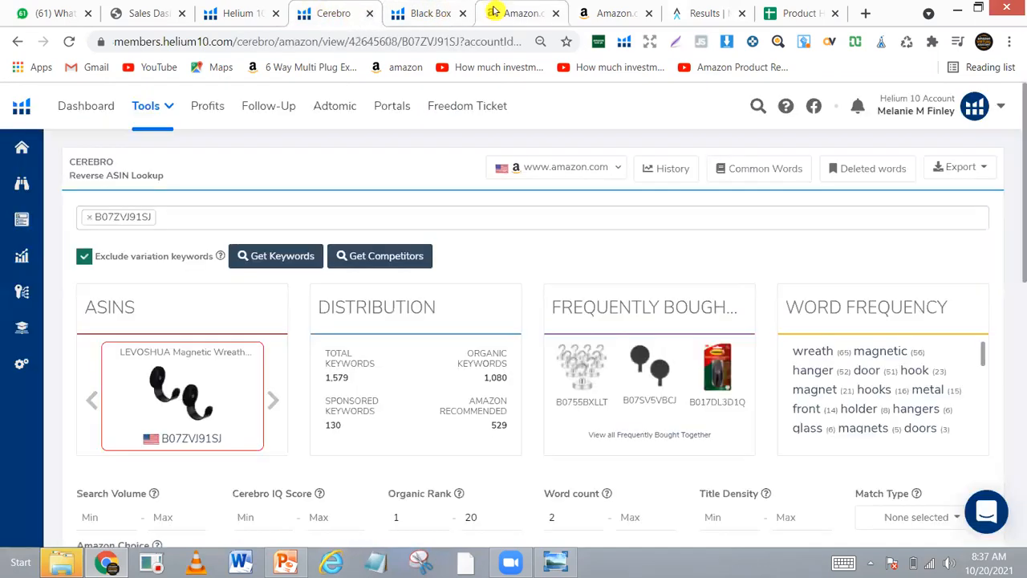
left_click(493, 10)
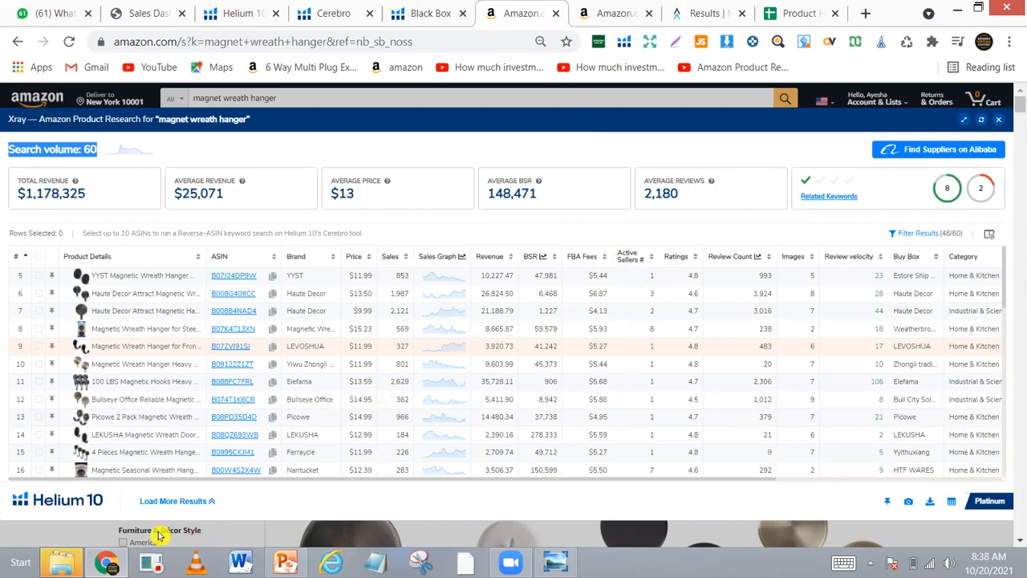
Switch to Snipping Tool and capture the Xray results area from the Amazon header down to the end of the product table.
left_click(421, 562)
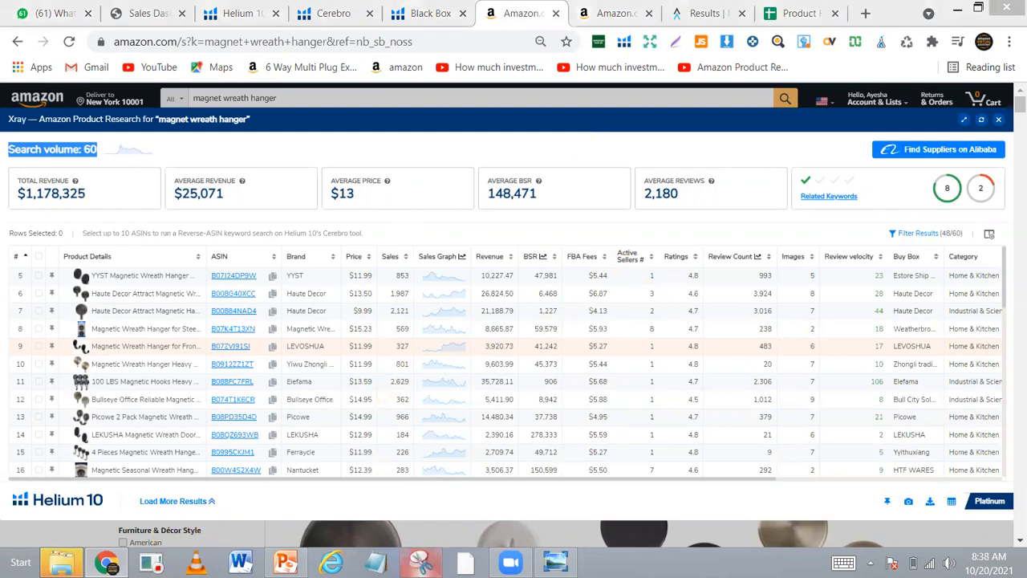
left_click(419, 187)
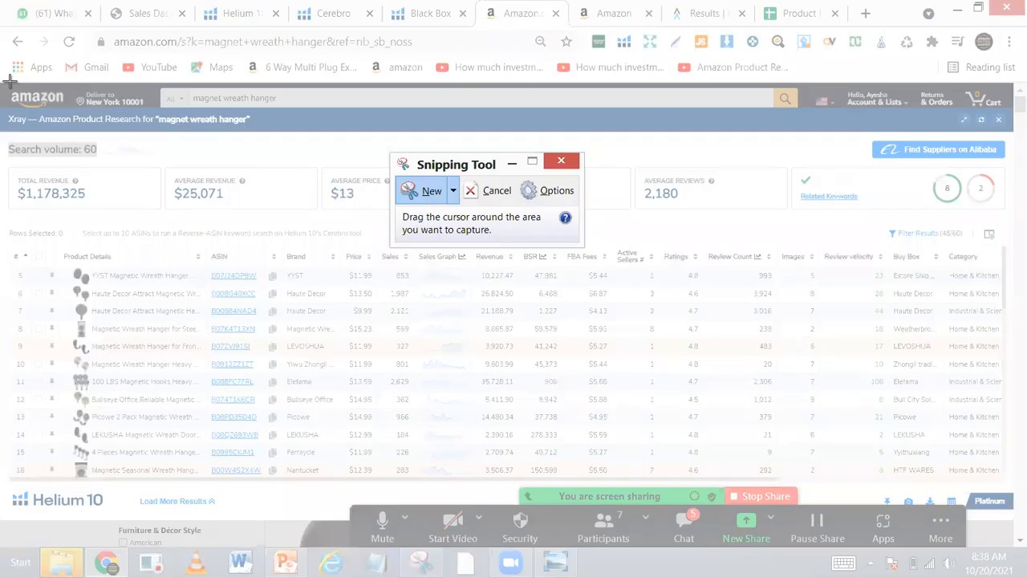
left_click_drag(2, 81, 1019, 498)
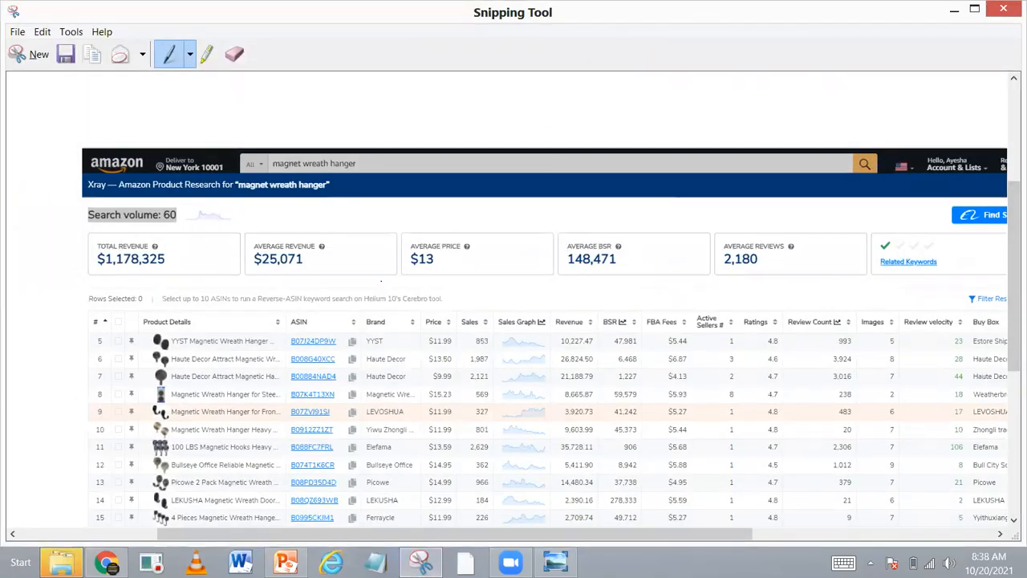
Save the snip as a PNG named js in the hunting folder on the Desktop.
left_click(17, 37)
left_click(25, 70)
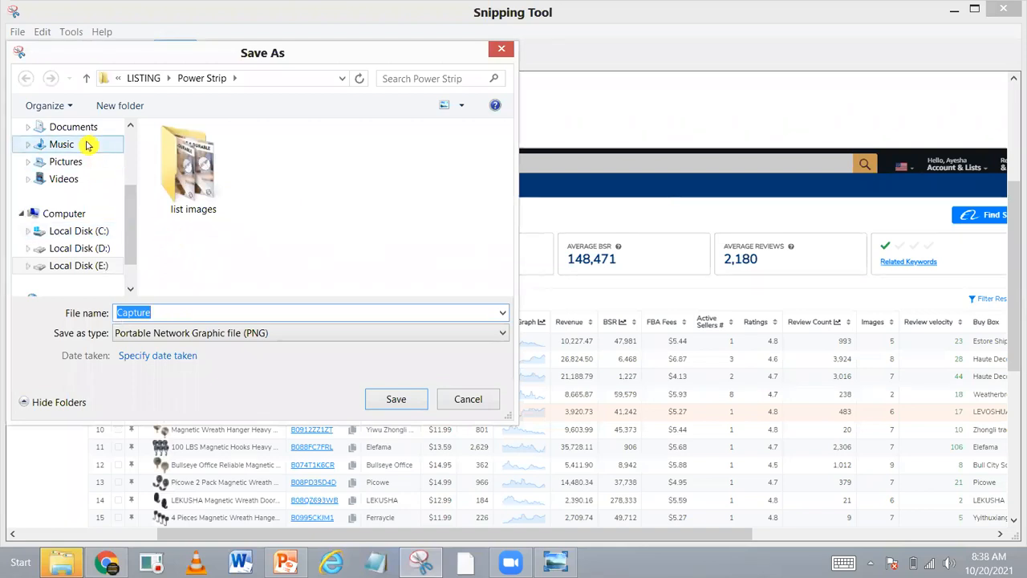
scroll(131, 161, "up", 2)
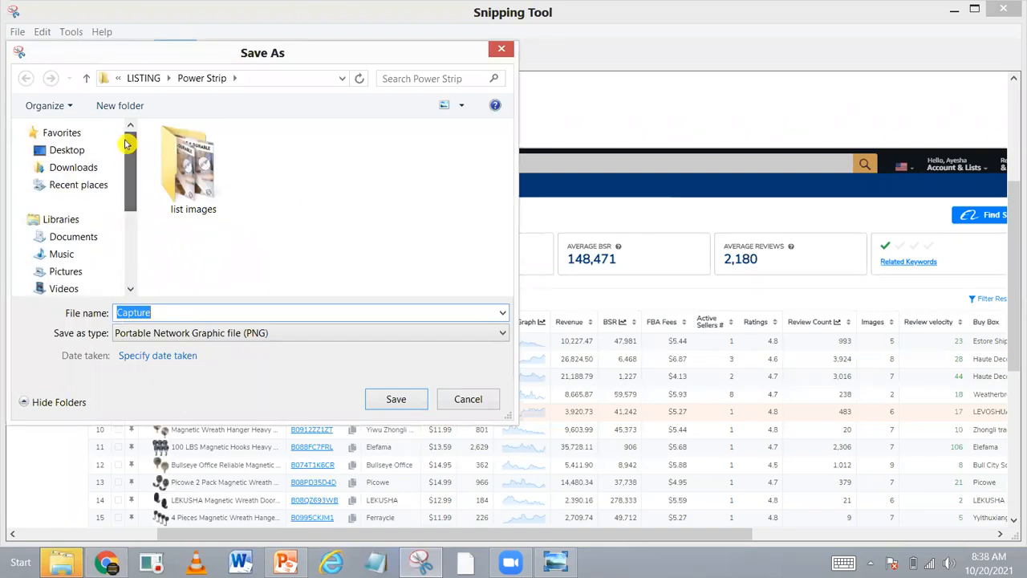
left_click(72, 151)
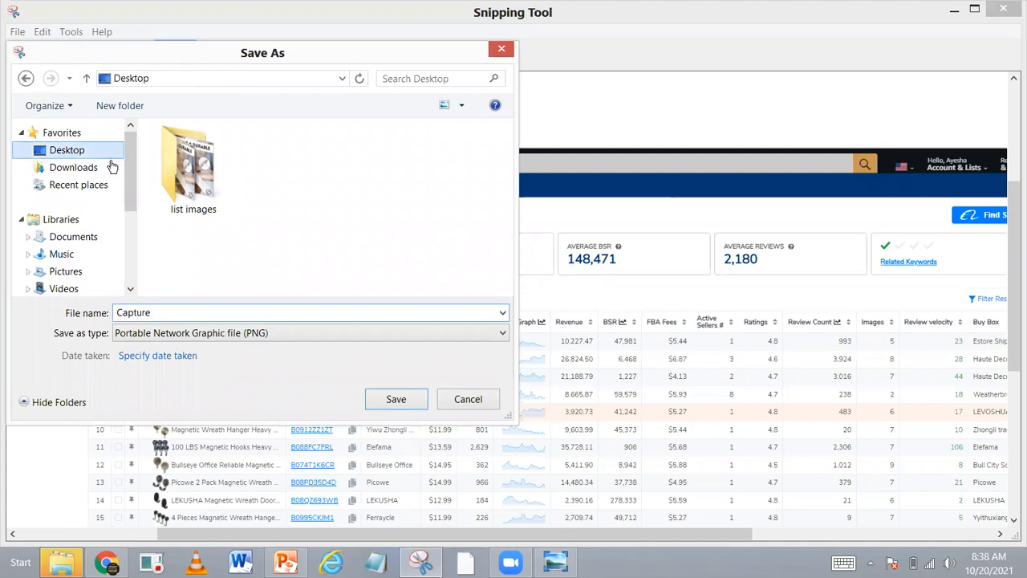
left_click_drag(506, 177, 487, 259)
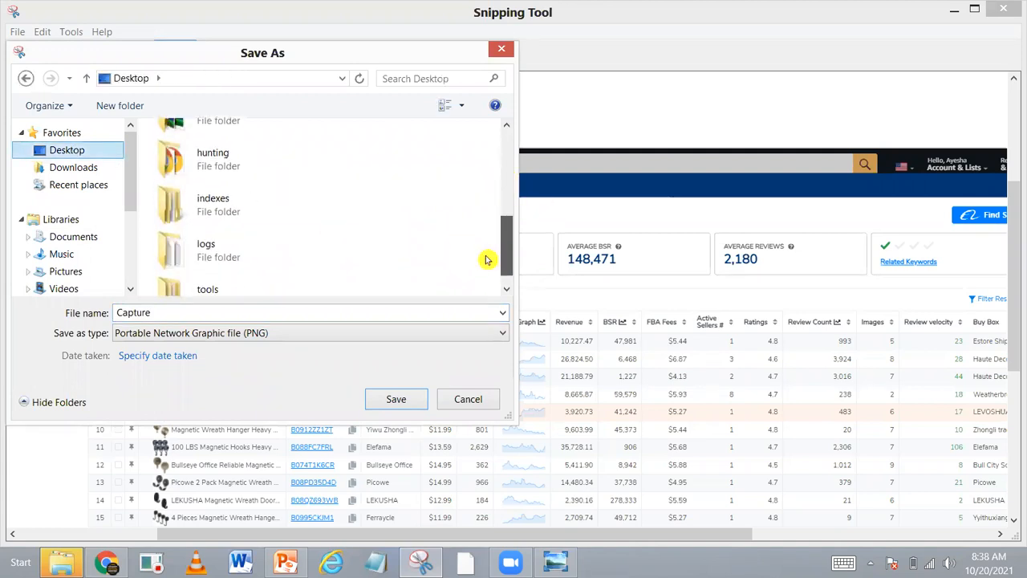
double_click(204, 175)
double_click(188, 313)
key("BackSpace")
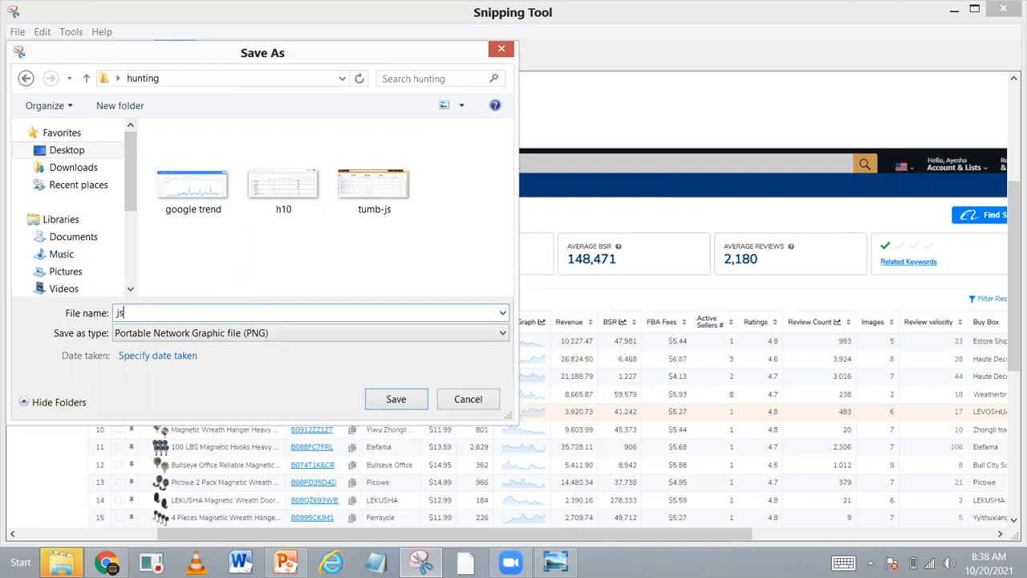
key("Return")
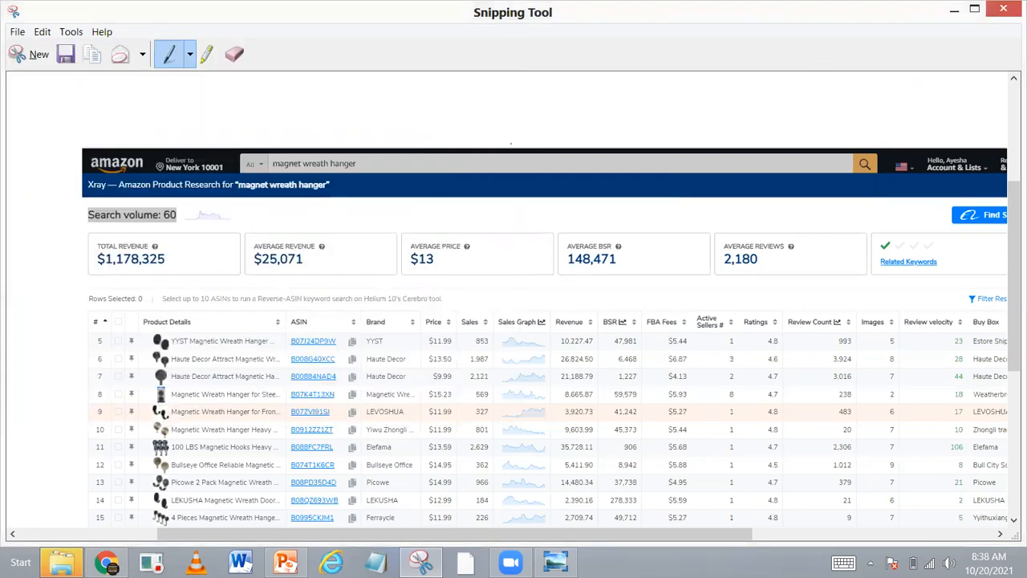
Clear the open windows off the desktop and open the hunting folder in File Explorer.
left_click(947, 10)
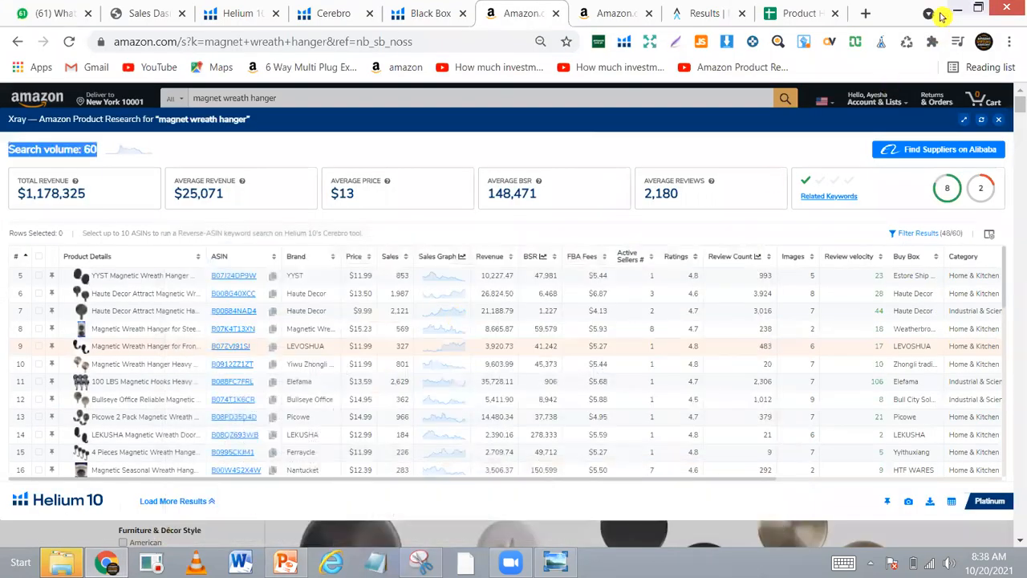
left_click(953, 10)
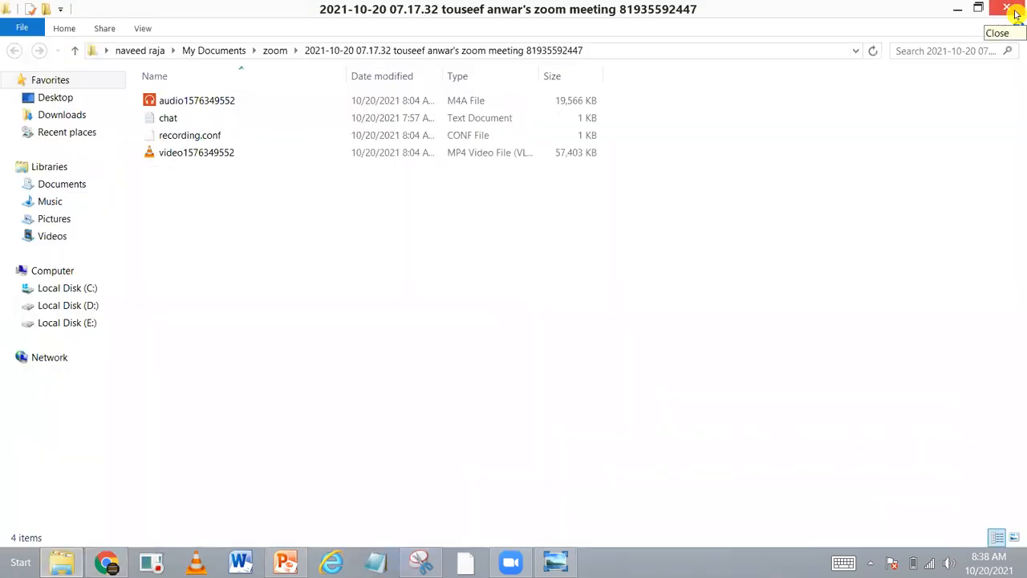
left_click(1015, 14)
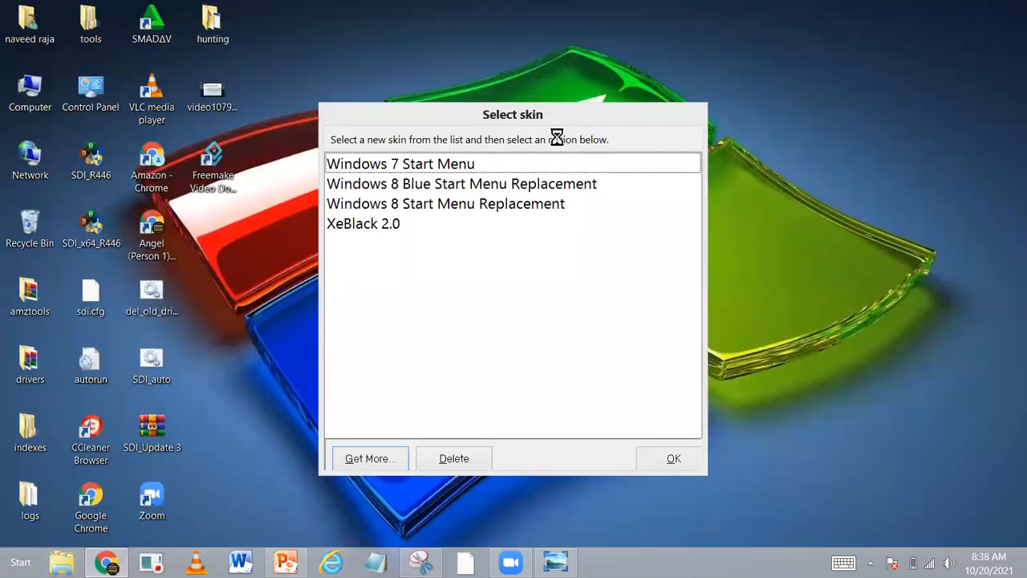
left_click(241, 186)
left_click(224, 28)
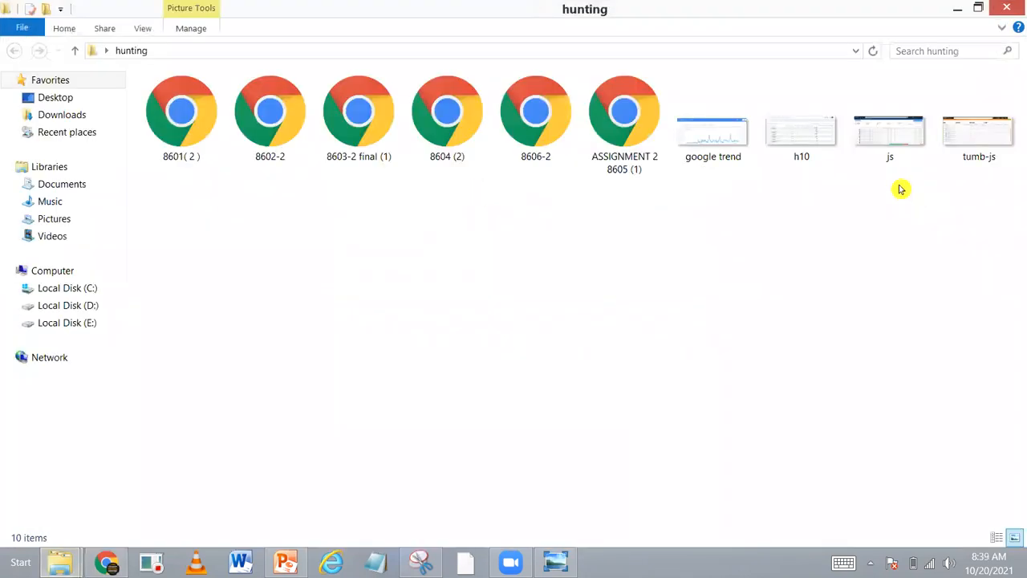
Open the js image from the hunting folder in Paint and maximize its window.
left_click(900, 147)
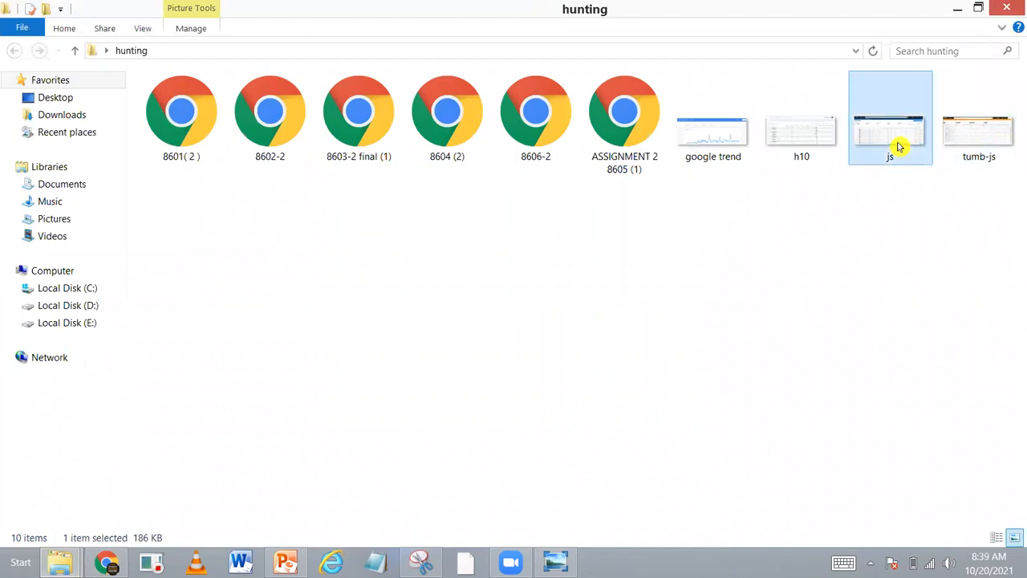
double_click(900, 149)
right_click(896, 147)
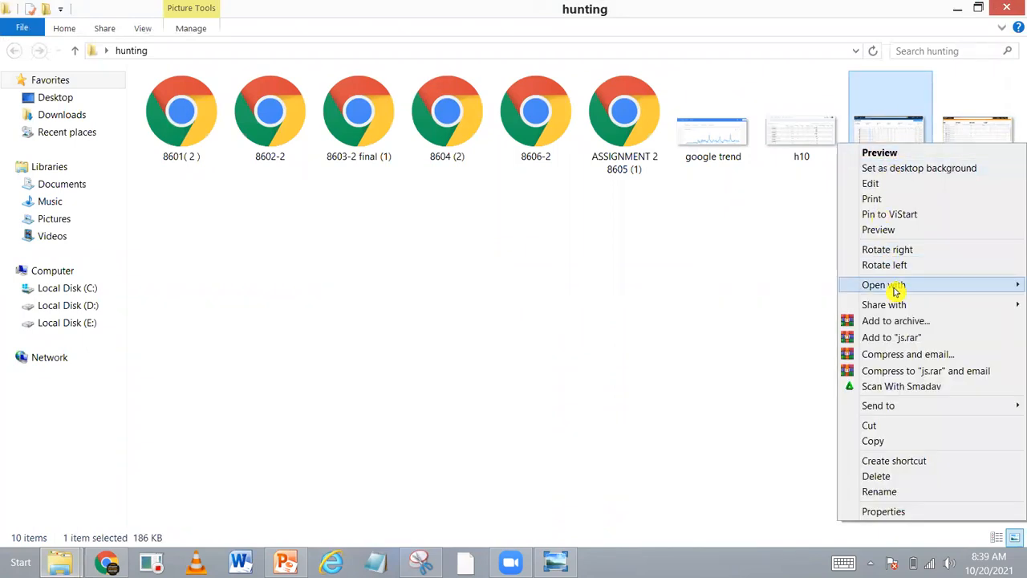
mouse_move(895, 291)
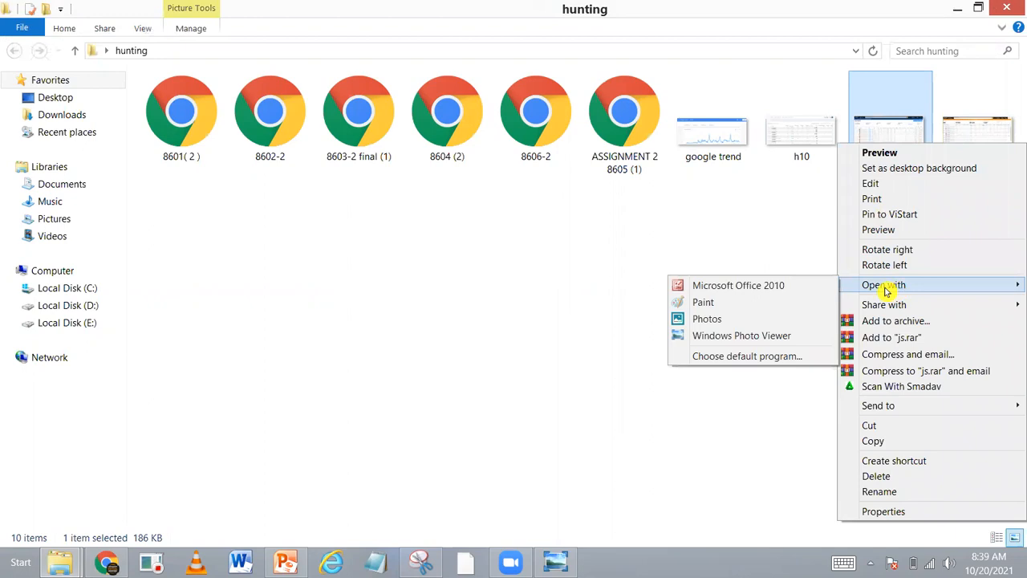
left_click(749, 308)
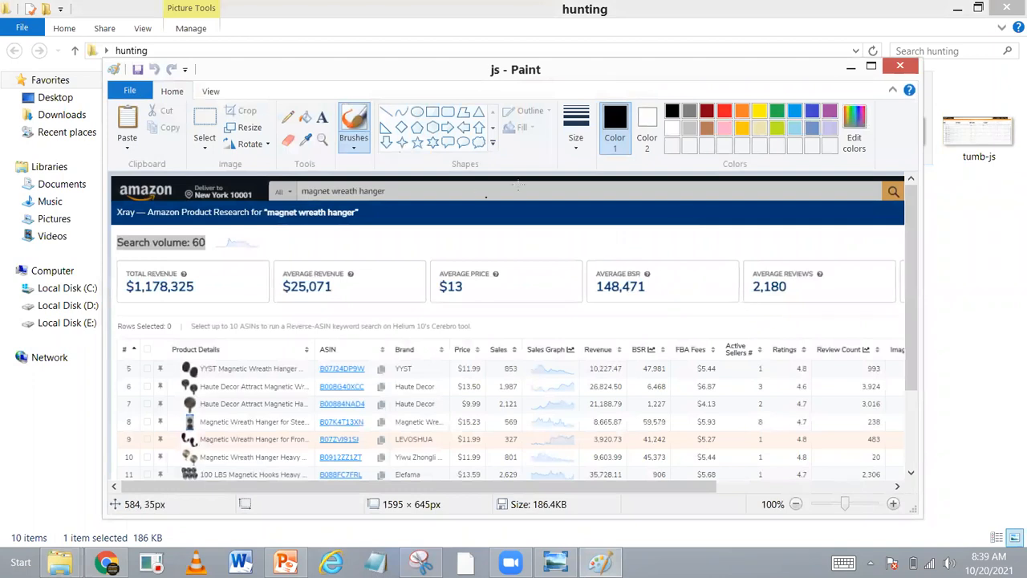
double_click(556, 69)
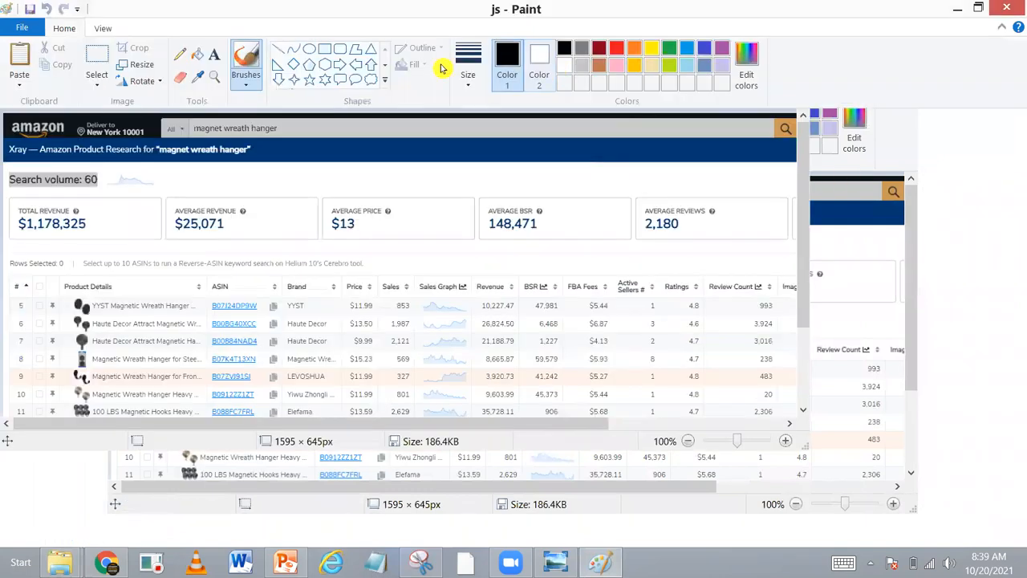
Draw a black rectangle with the second-thinnest line around the LEVOSHUA row (row 9), spanning the full table width.
left_click(325, 51)
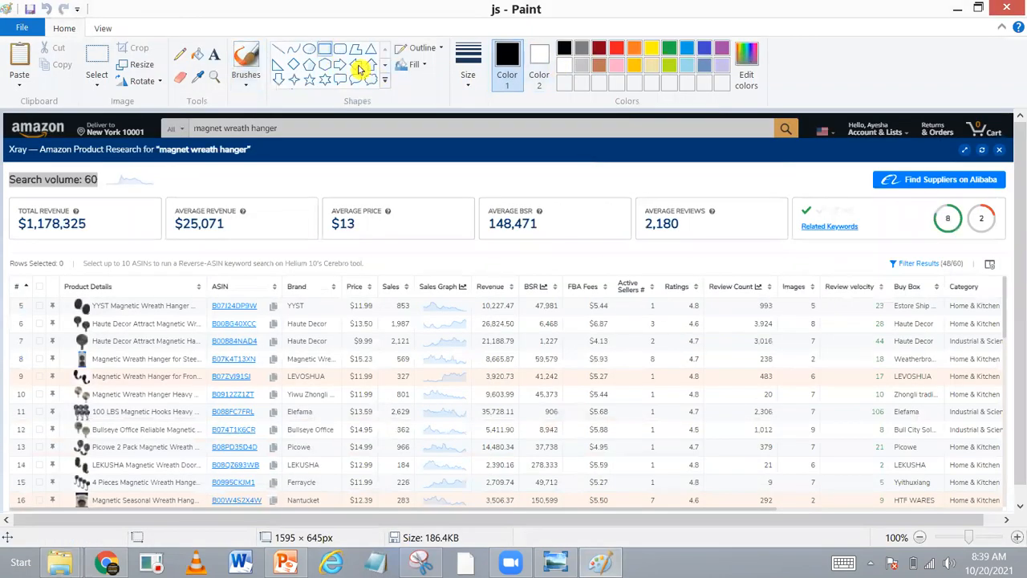
left_click(468, 76)
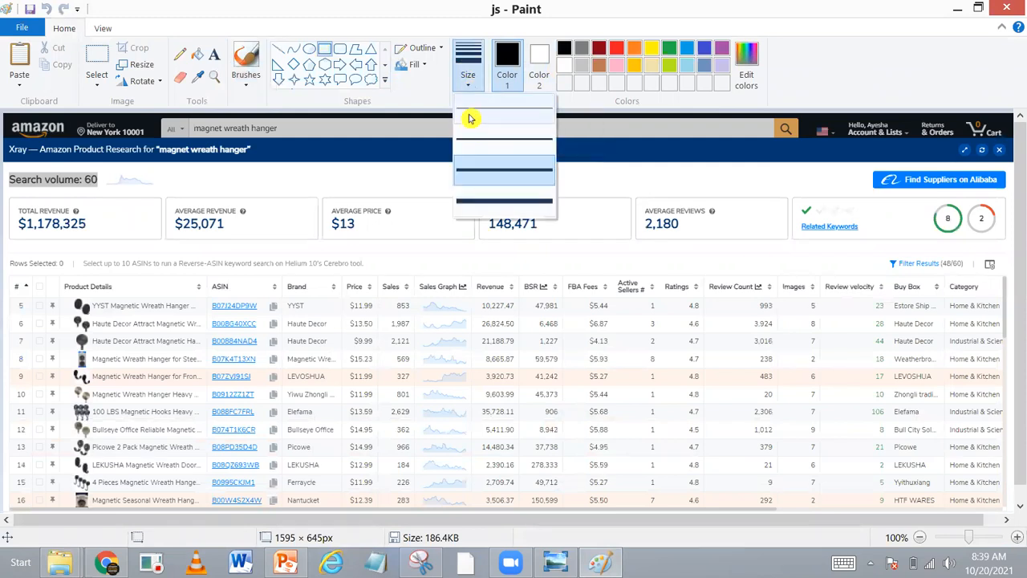
left_click(470, 143)
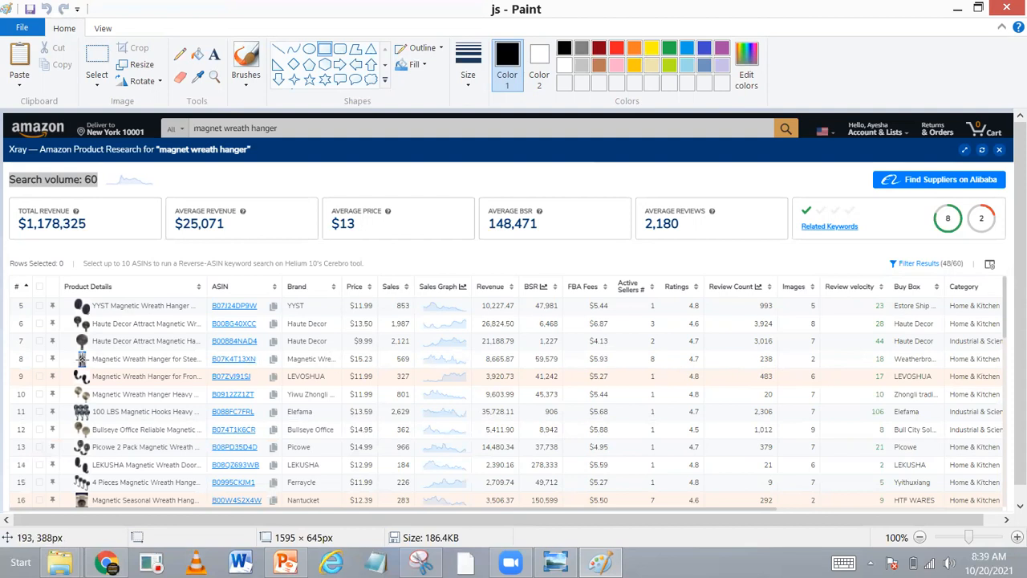
left_click_drag(6, 370, 30, 391)
left_click_drag(478, 417, 1010, 386)
left_click(807, 332)
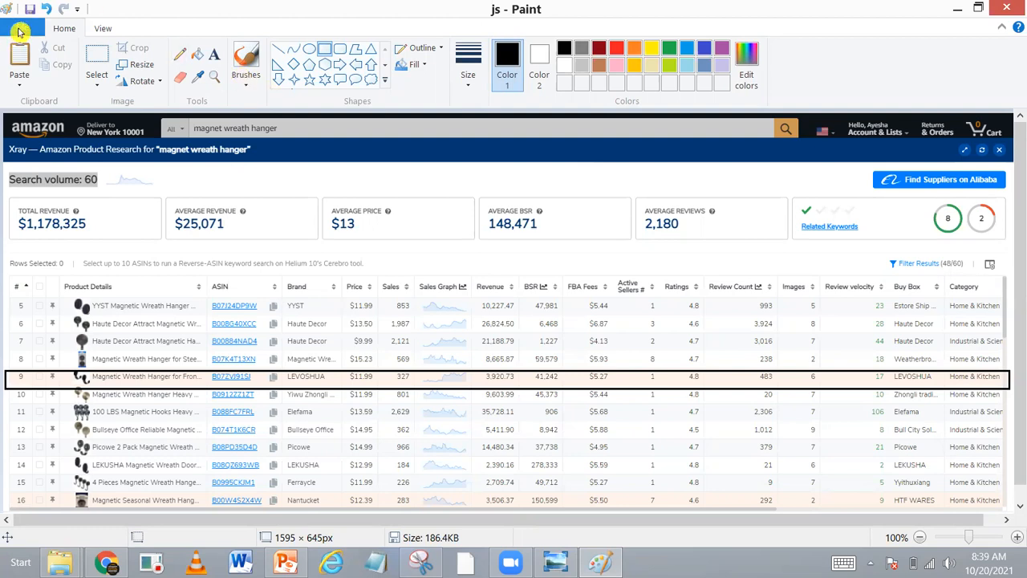
Save the annotated image as a new PNG named comp in the hunting folder, accepting the loss of transparency.
left_click(20, 30)
left_click(20, 30)
left_click(20, 30)
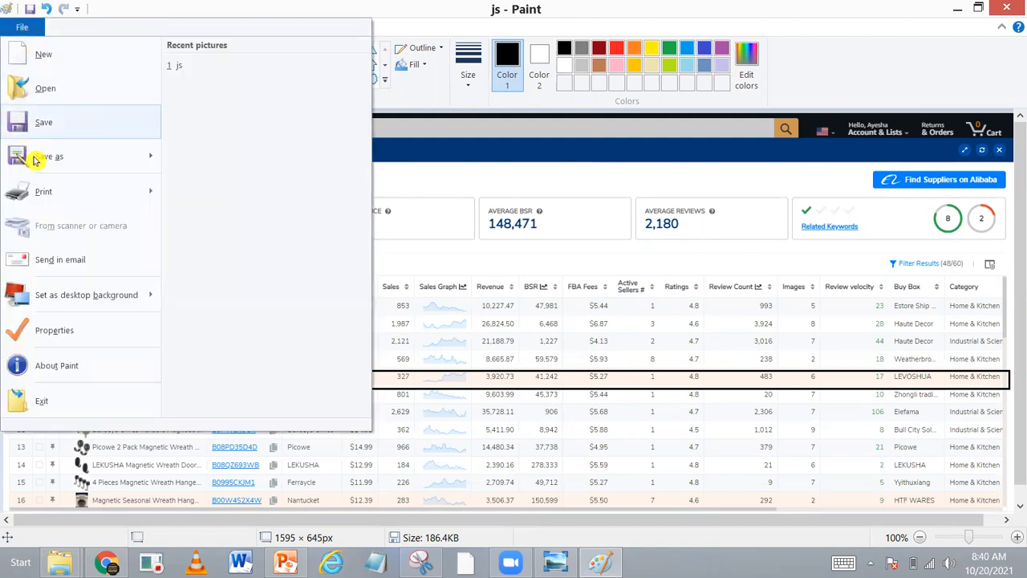
key("Escape")
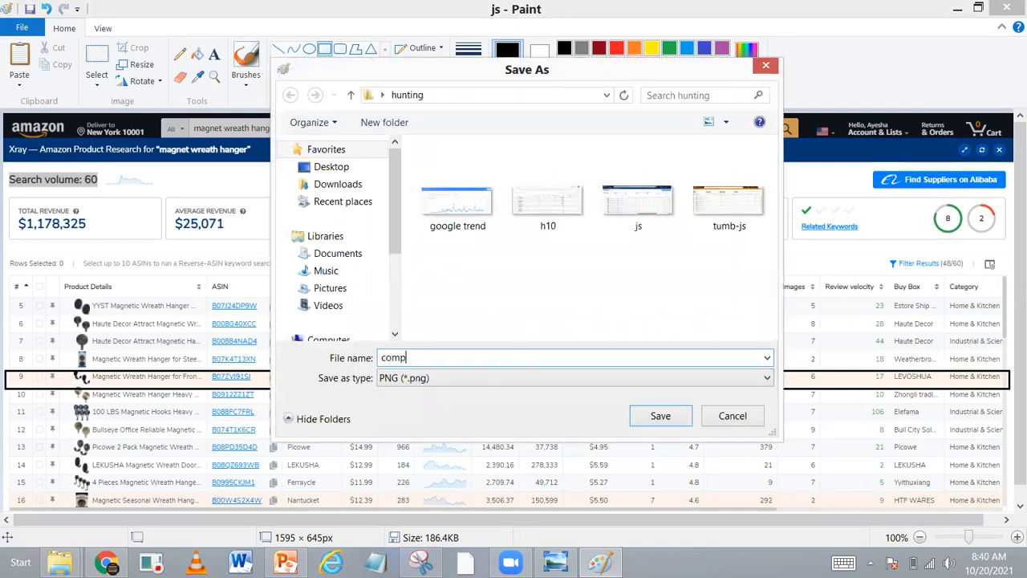
key("Return")
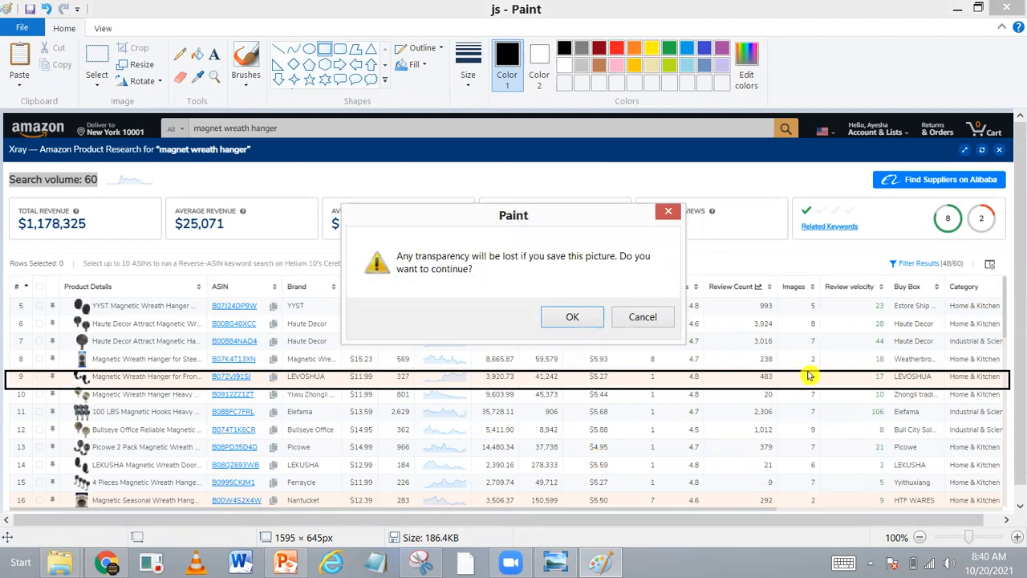
left_click(577, 317)
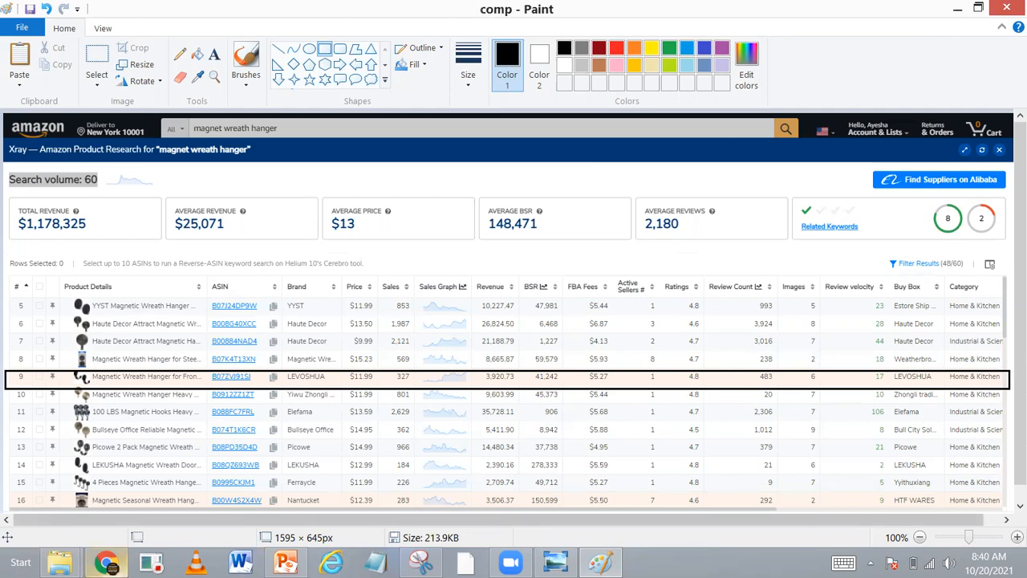
Switch back to the Xray results for "magnet wreath hanger" in Chrome and dismiss the low-battery warning.
left_click(105, 561)
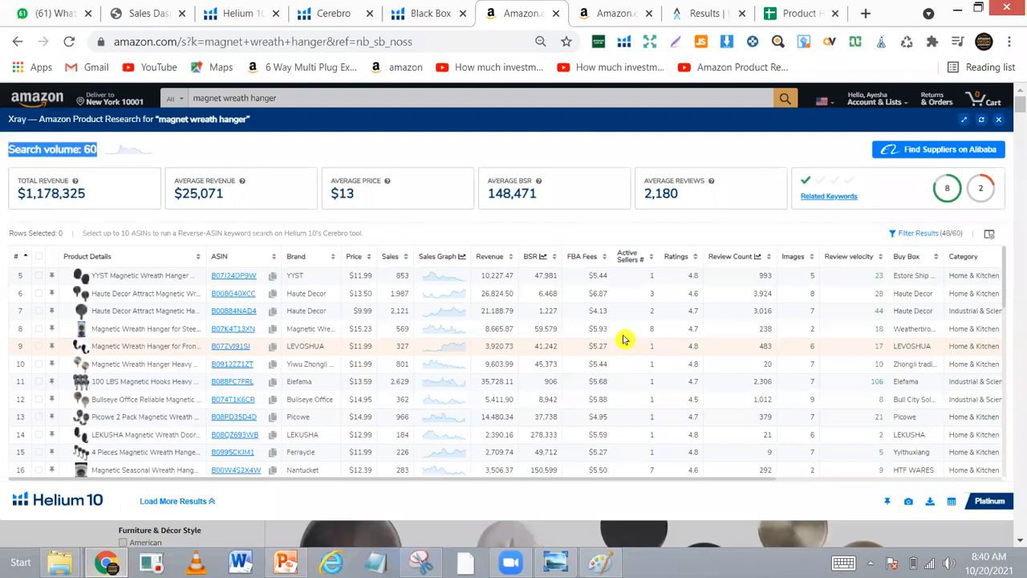
left_click(624, 339)
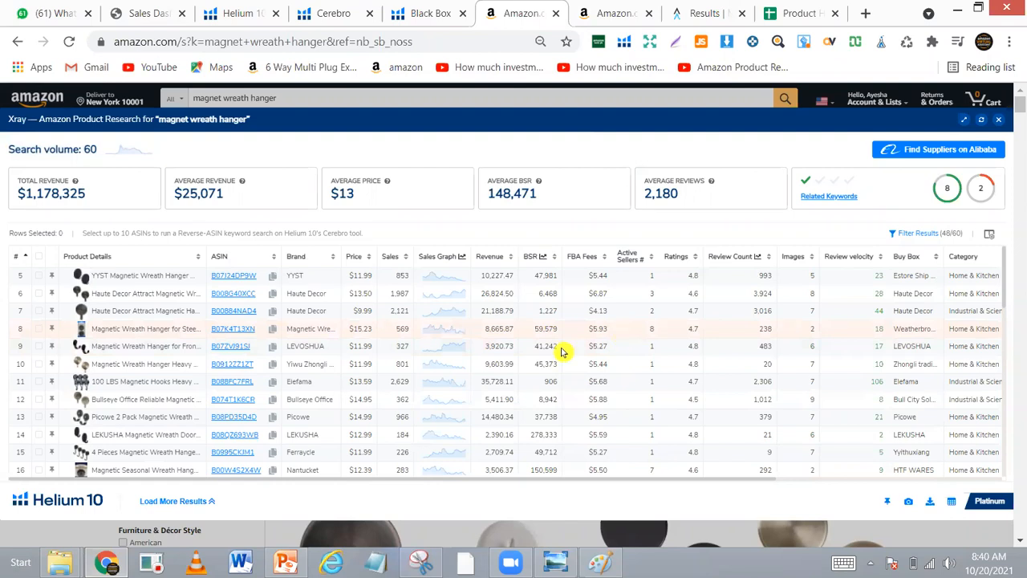
left_click(573, 390)
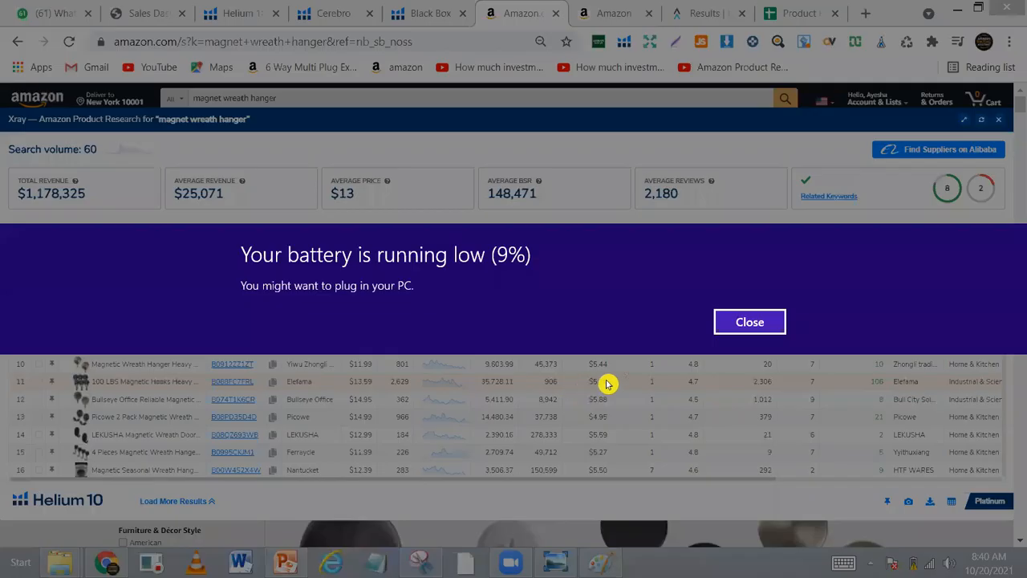
left_click(770, 323)
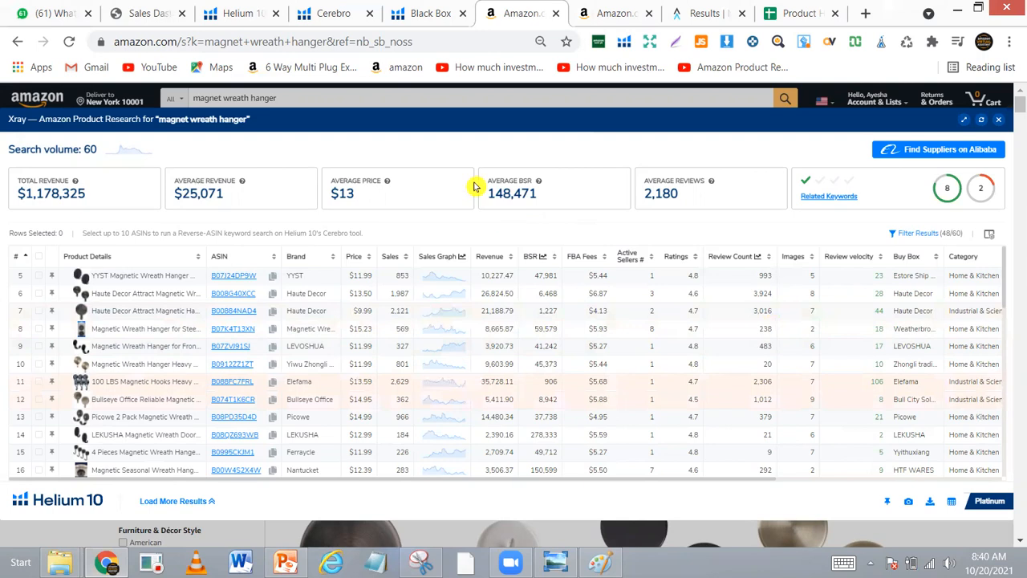
Go to the open Black Box page and review its product search filters, including revenue, price, reviews and variation count.
left_click(435, 14)
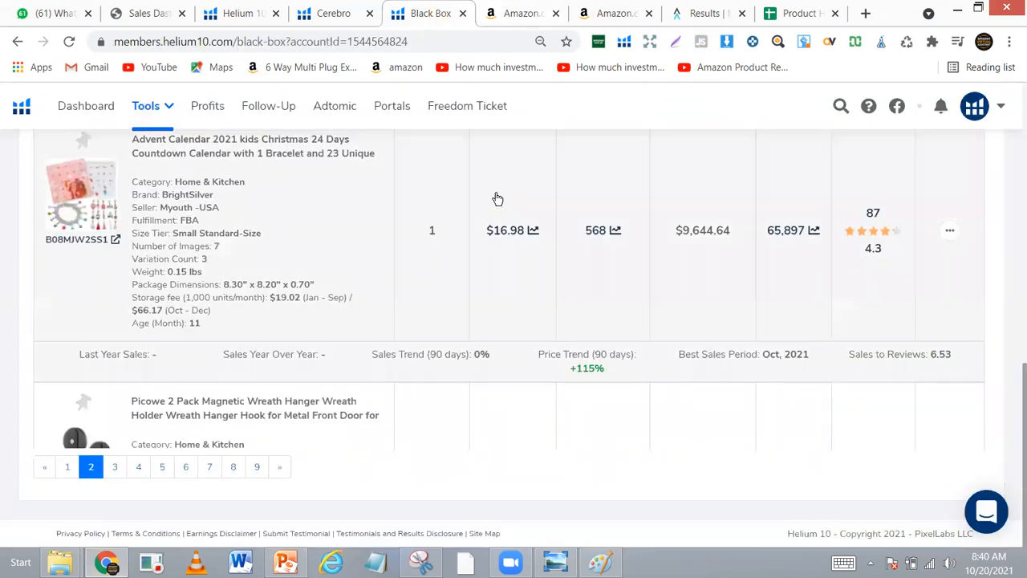
scroll(498, 197, "up", 10)
scroll(498, 196, "up", 3)
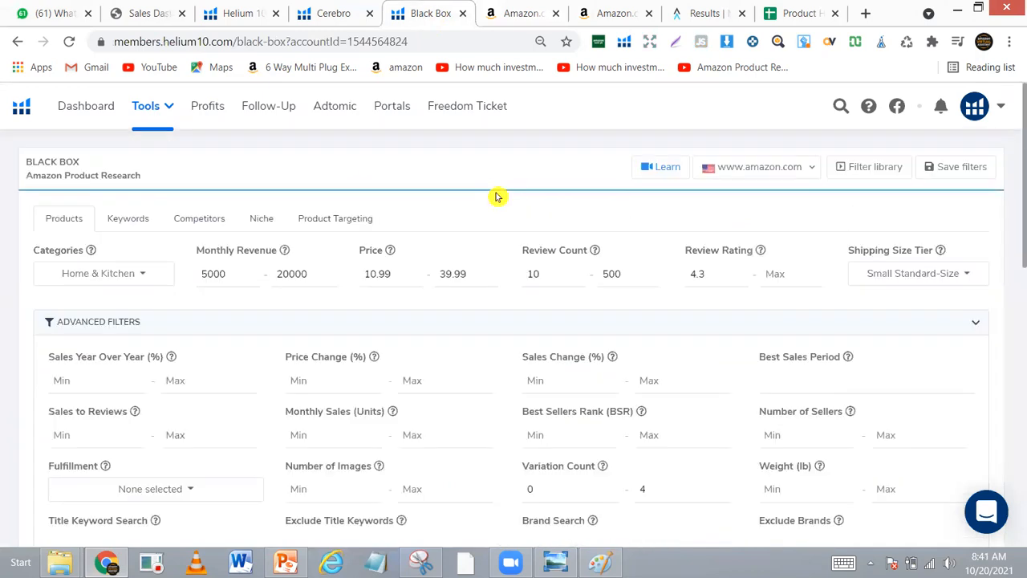
left_click(518, 12)
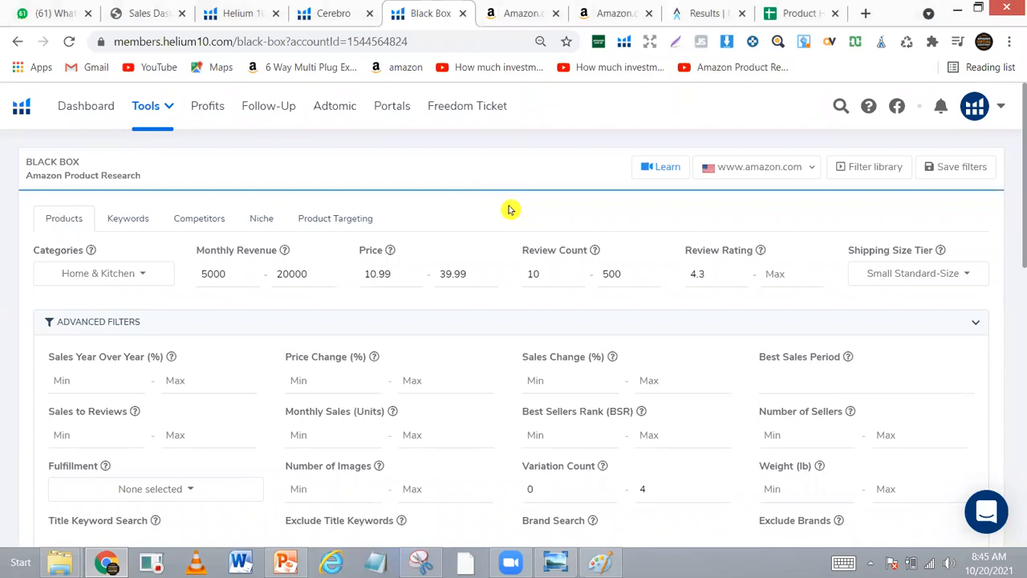
scroll(498, 209, "down", 1)
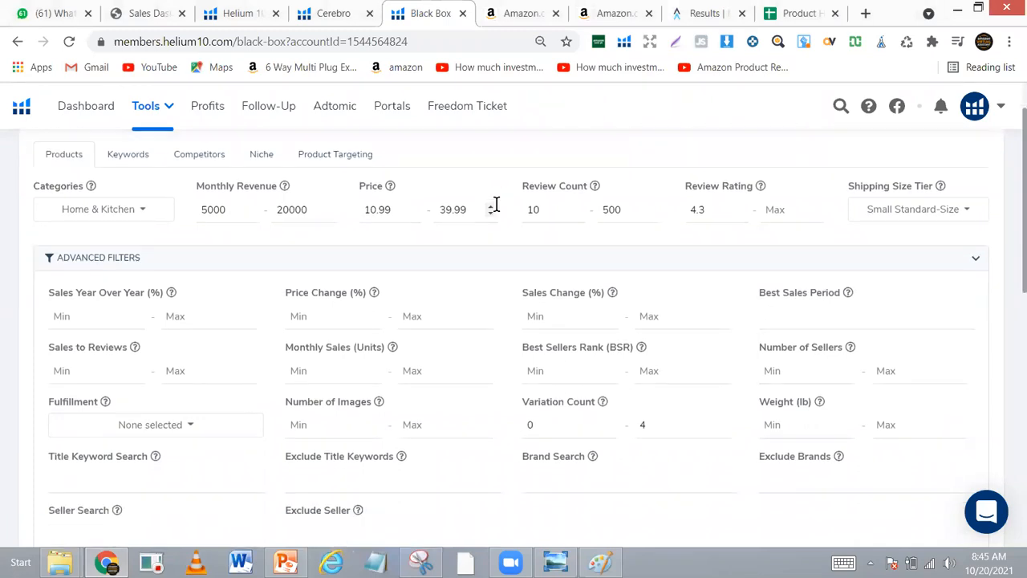
scroll(496, 206, "up", 1)
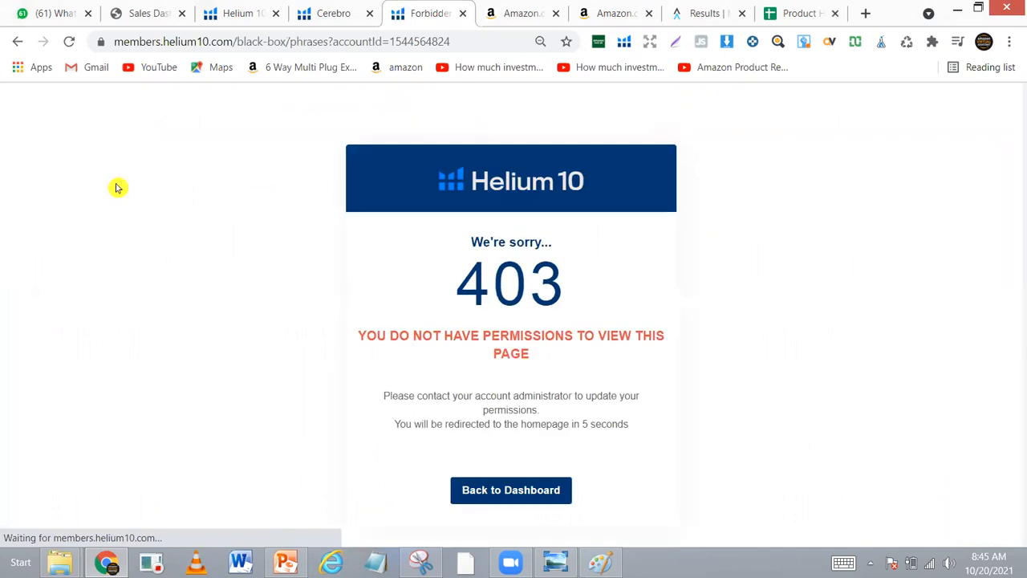
Close the forbidden Black Box page and reopen Black Box in a new tab from the Helium 10 dashboard.
left_click(227, 11)
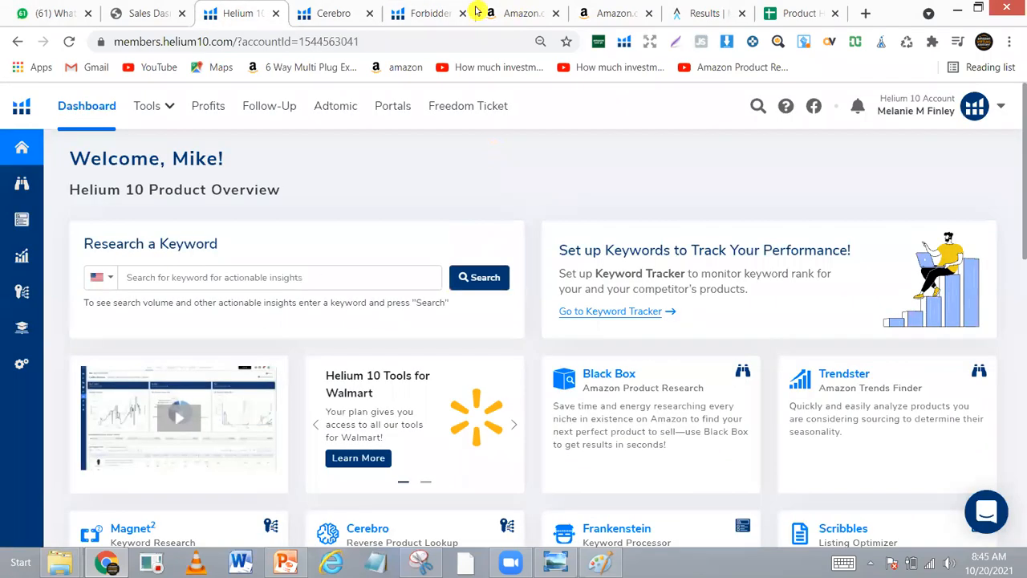
left_click(463, 14)
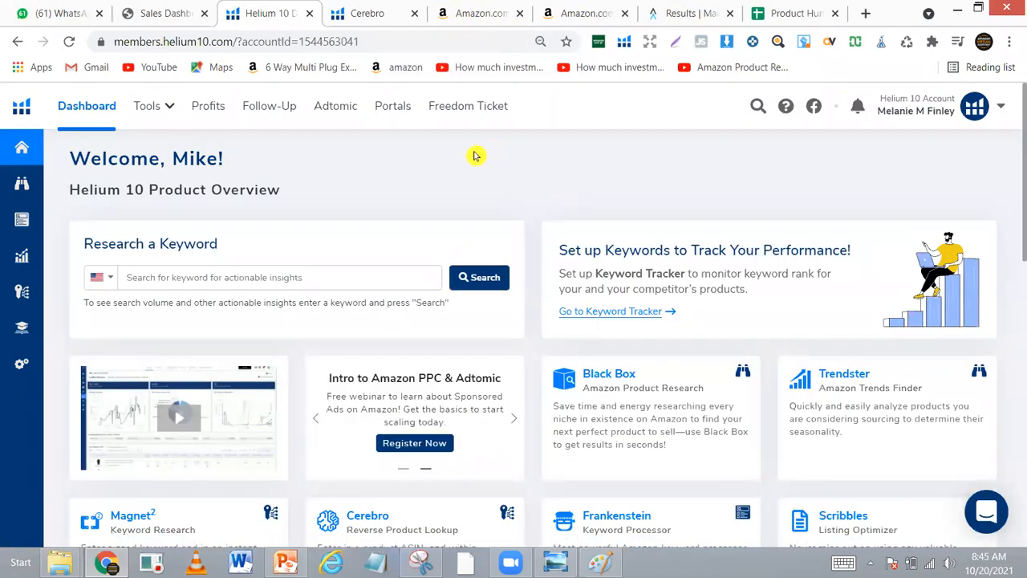
scroll(474, 156, "down", 3)
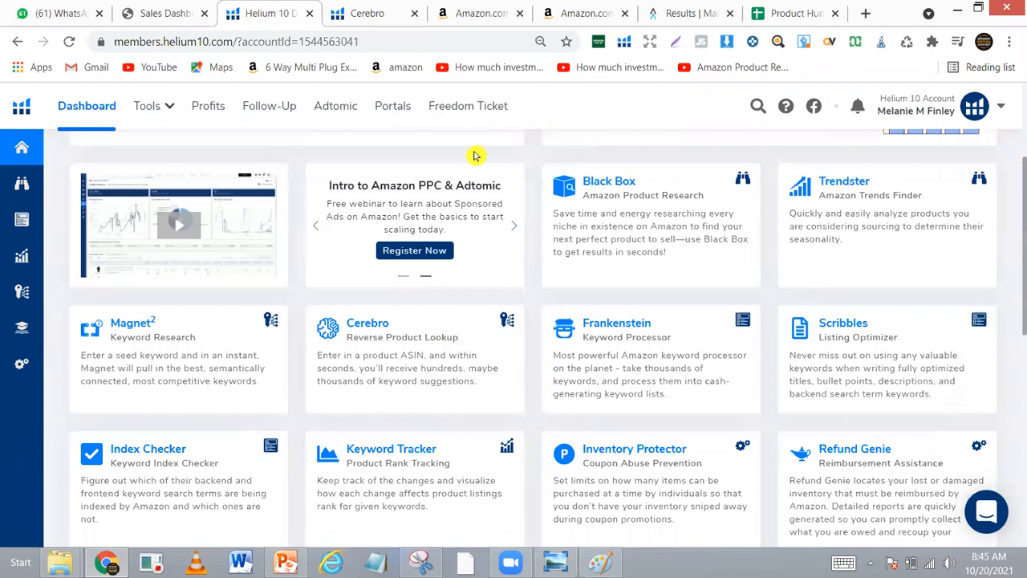
right_click(587, 256)
right_click(591, 183)
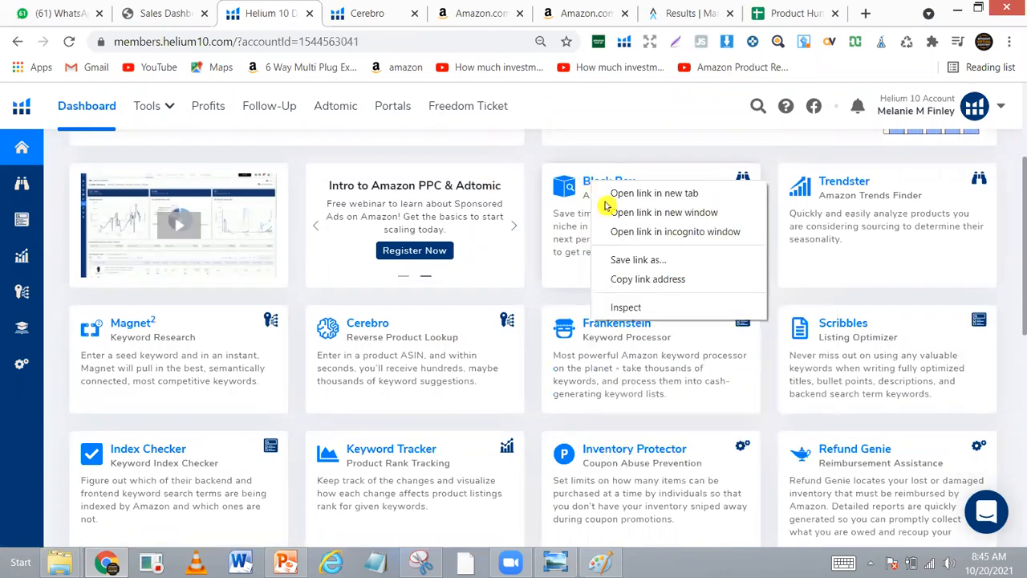
left_click(609, 193)
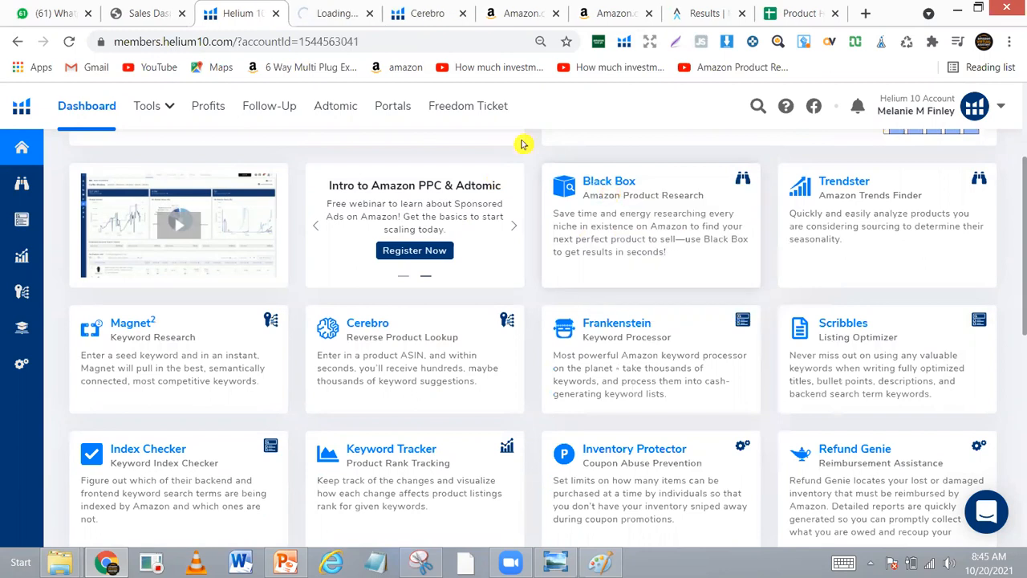
left_click(327, 11)
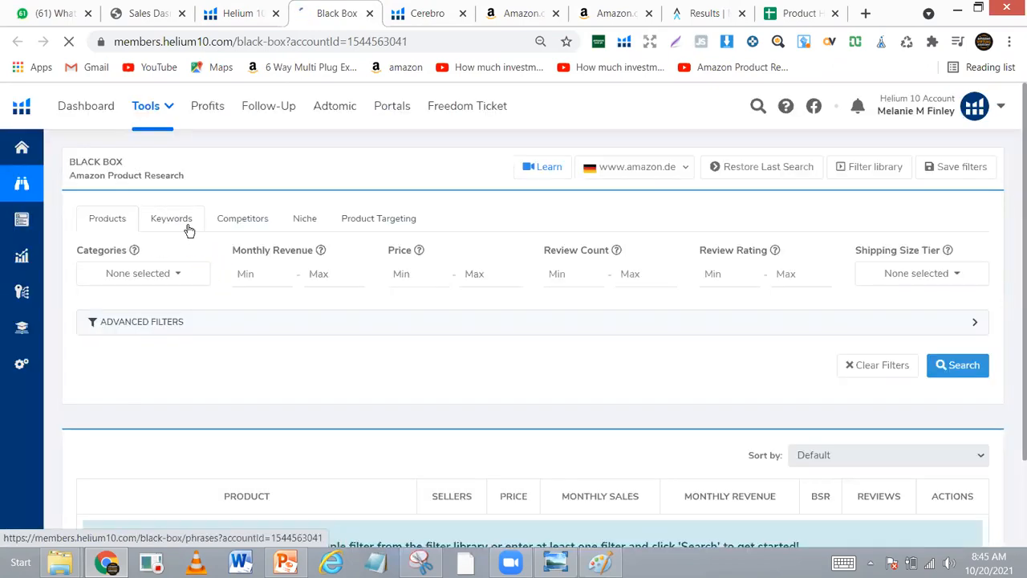
left_click(171, 218)
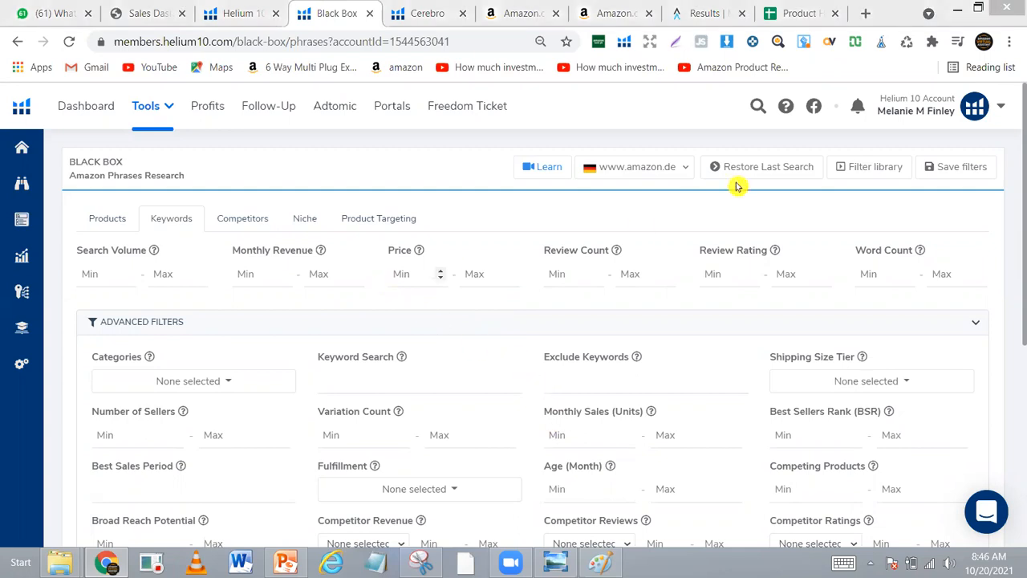
left_click(681, 166)
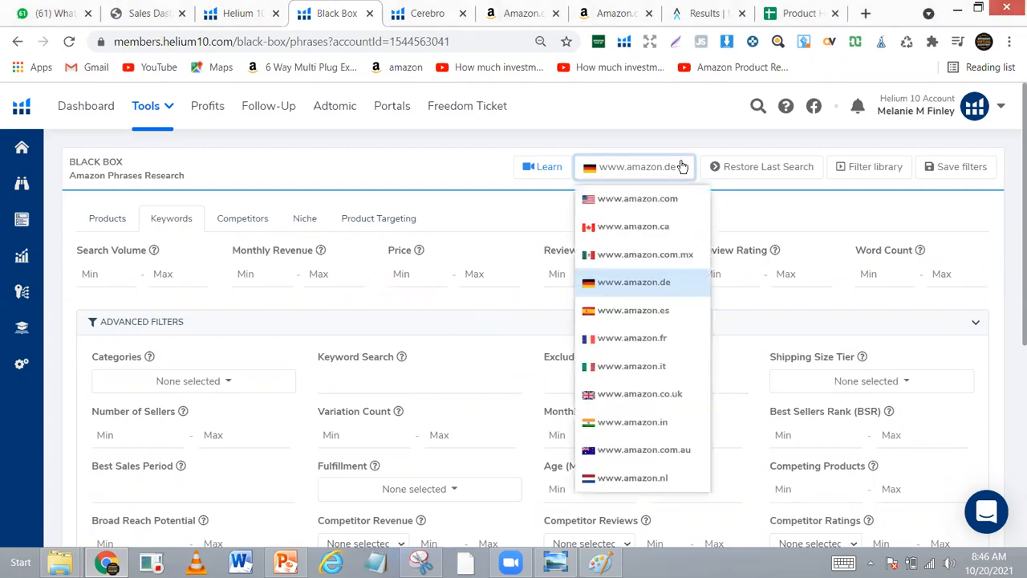
left_click(662, 198)
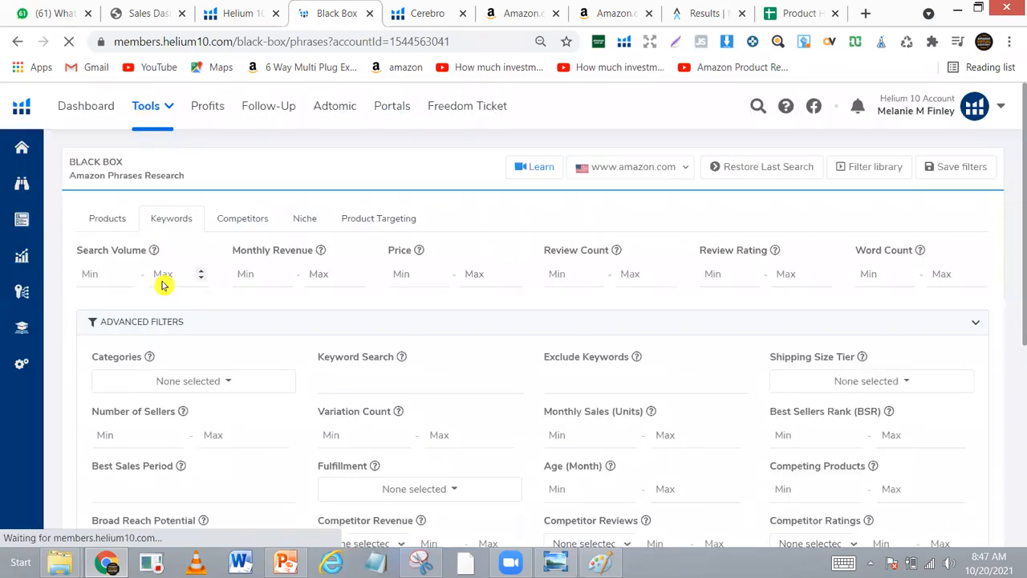
Set the Search Volume filter to a range of 10000 to 60000.
left_click(102, 276)
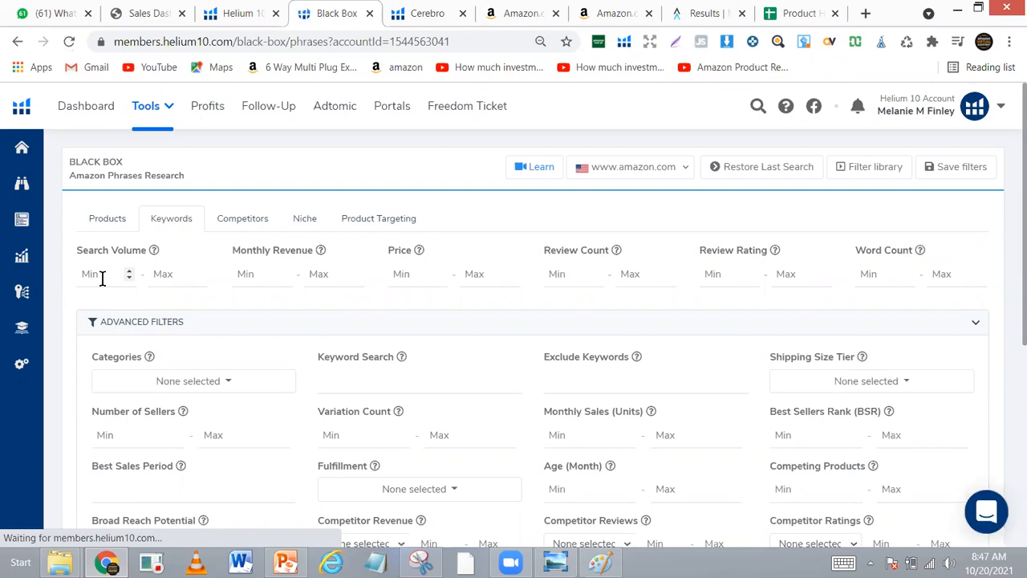
type("10")
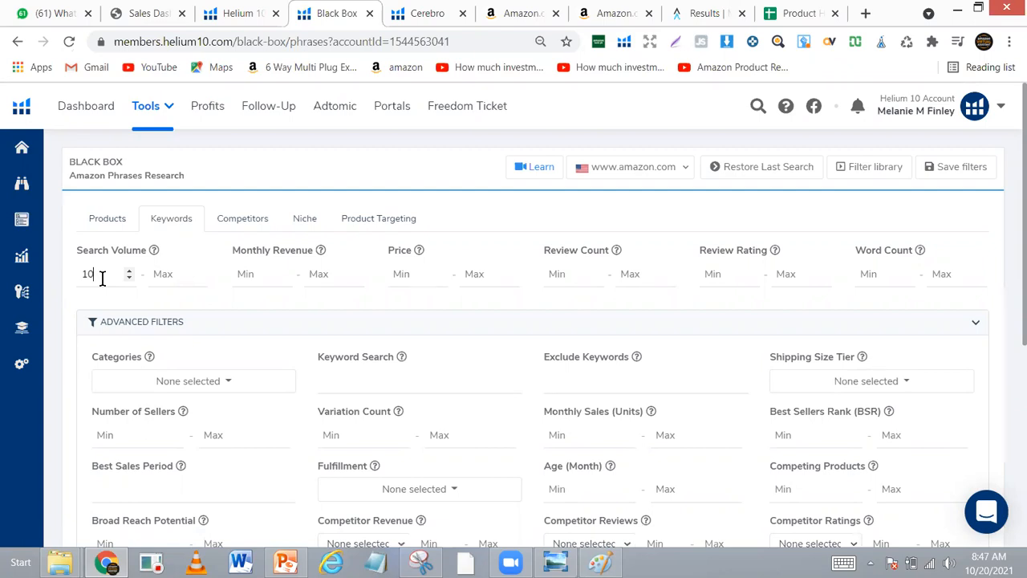
type("000")
key("BackSpace")
type("00")
left_click(178, 275)
type("60000")
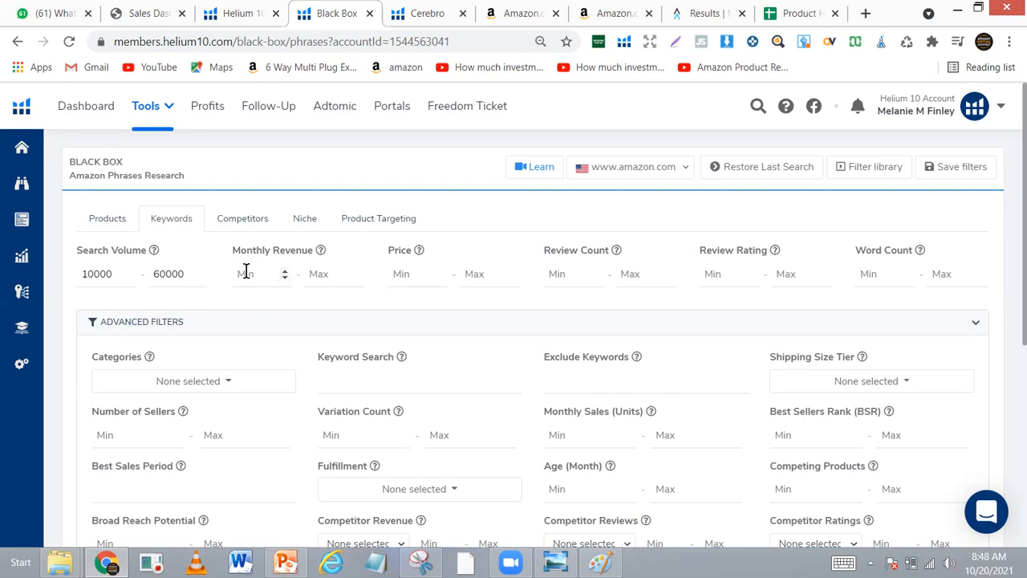
Set the Monthly Revenue filter to 3000–20000 and the Price filter to 10.99–39.99.
type("3000")
left_click(318, 266)
type("20000")
left_click(402, 274)
type("10.99")
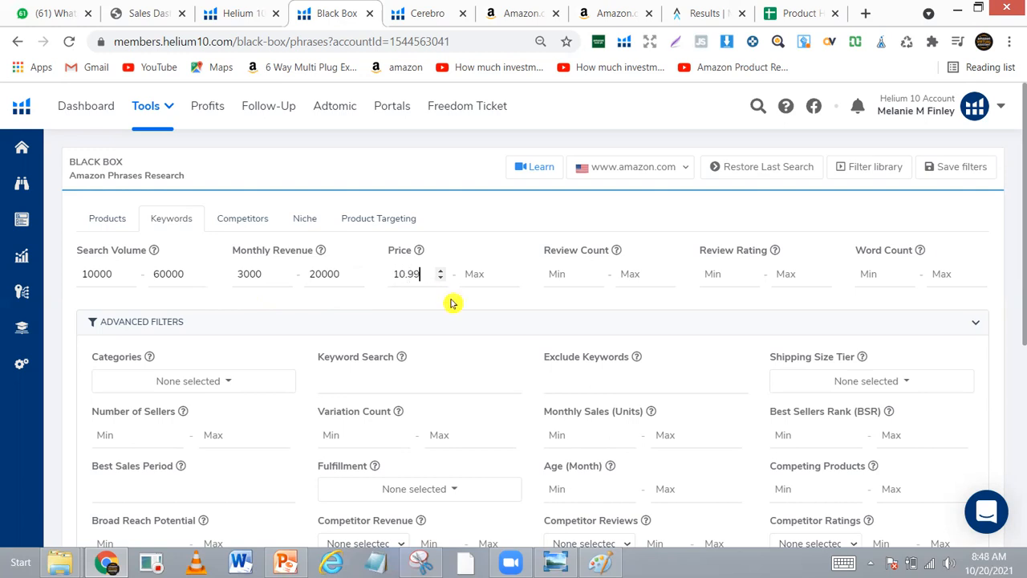
left_click(467, 276)
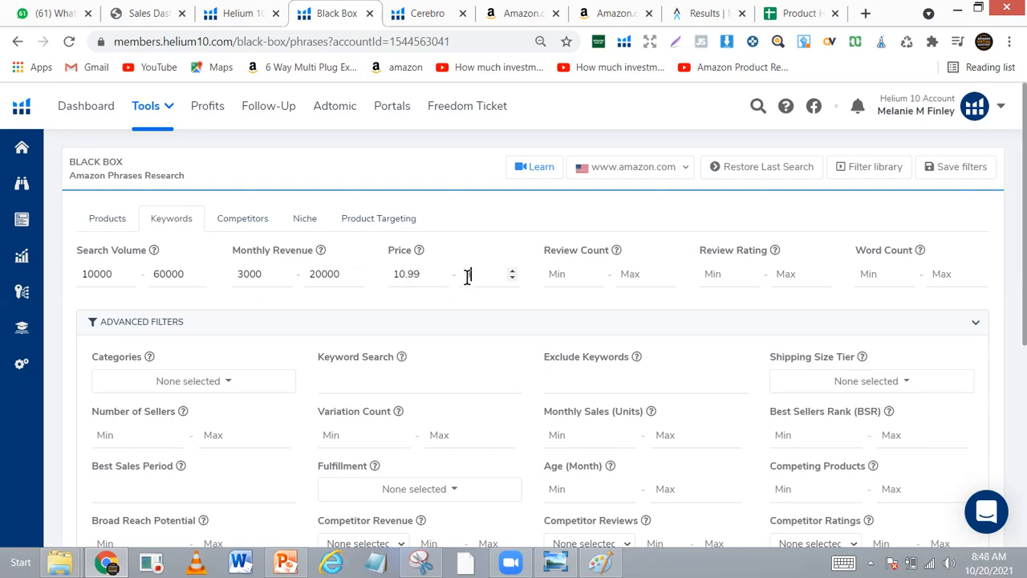
type("19")
type(".99")
Set the Review Count filter to 10–500 and the minimum Review Rating to 4.3.
left_click(566, 279)
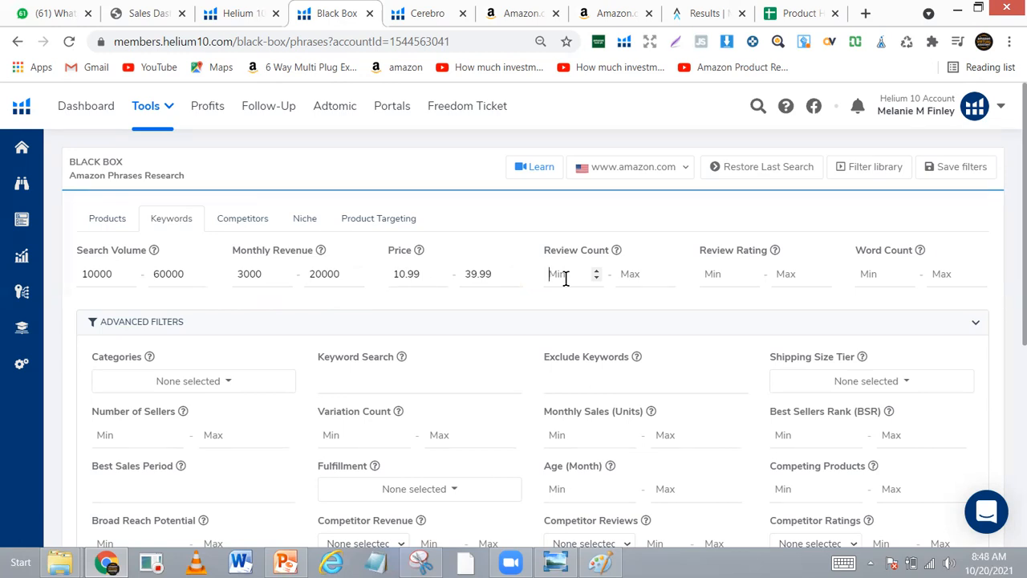
type("10")
left_click(640, 276)
type("500")
left_click(717, 273)
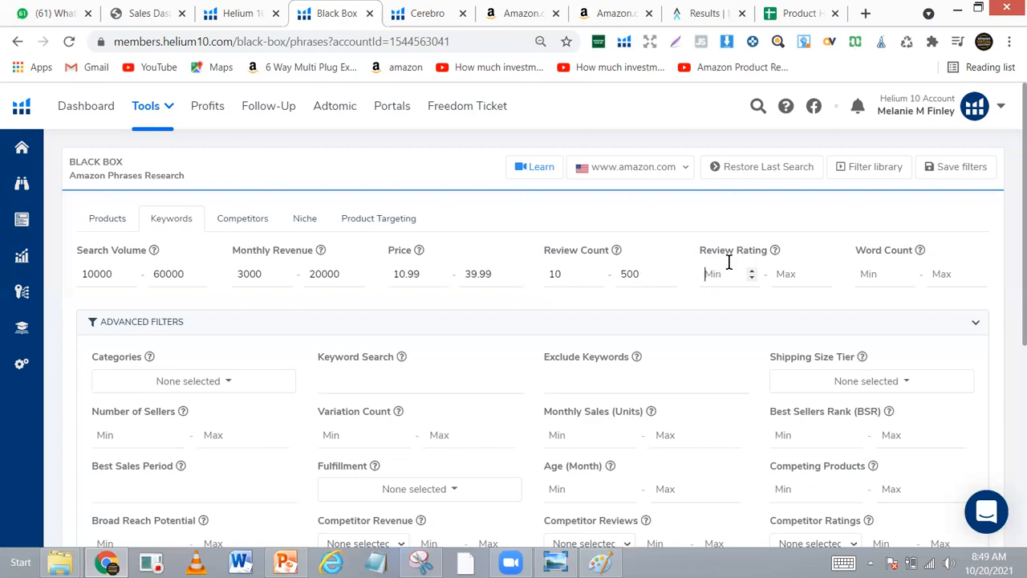
type("4.3")
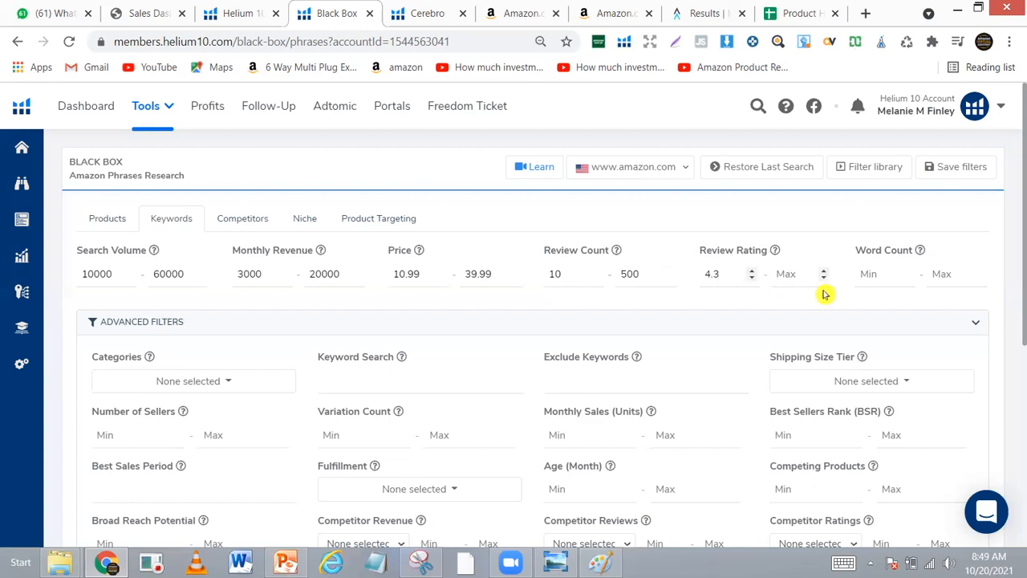
left_click(784, 296)
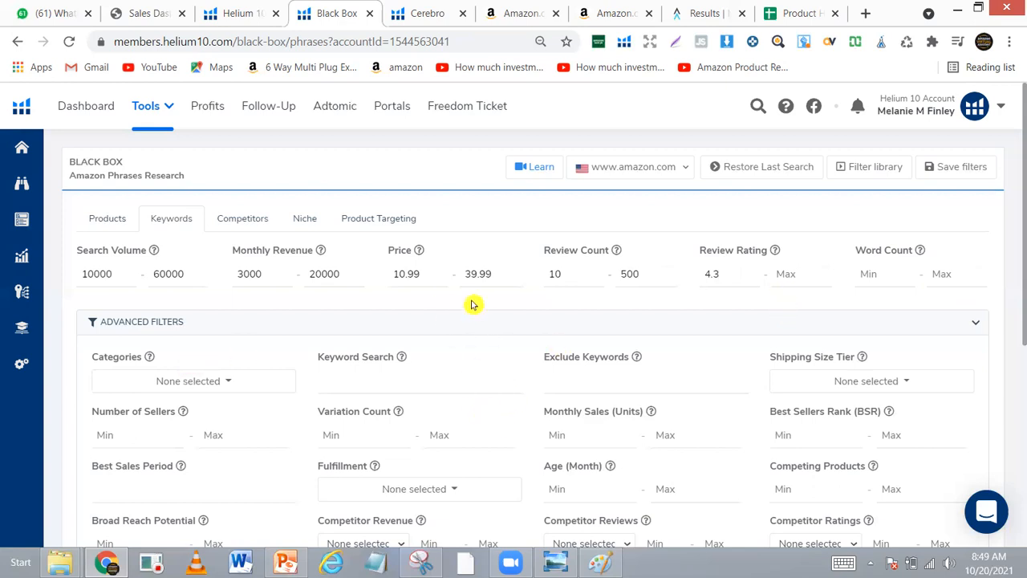
Run the keyword search with the entered filters and look through the first resulting phrases.
scroll(472, 306, "down", 3)
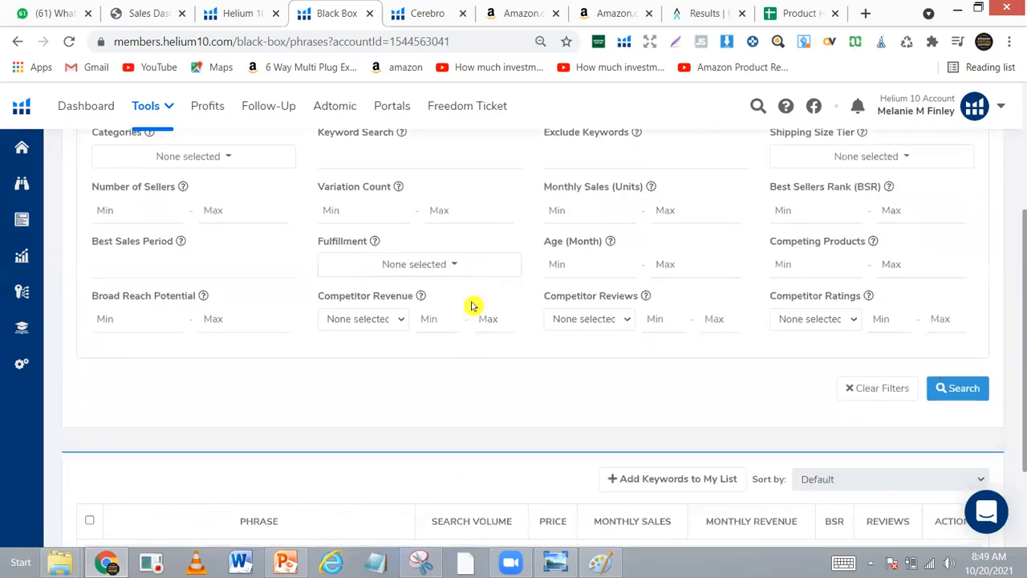
left_click(945, 396)
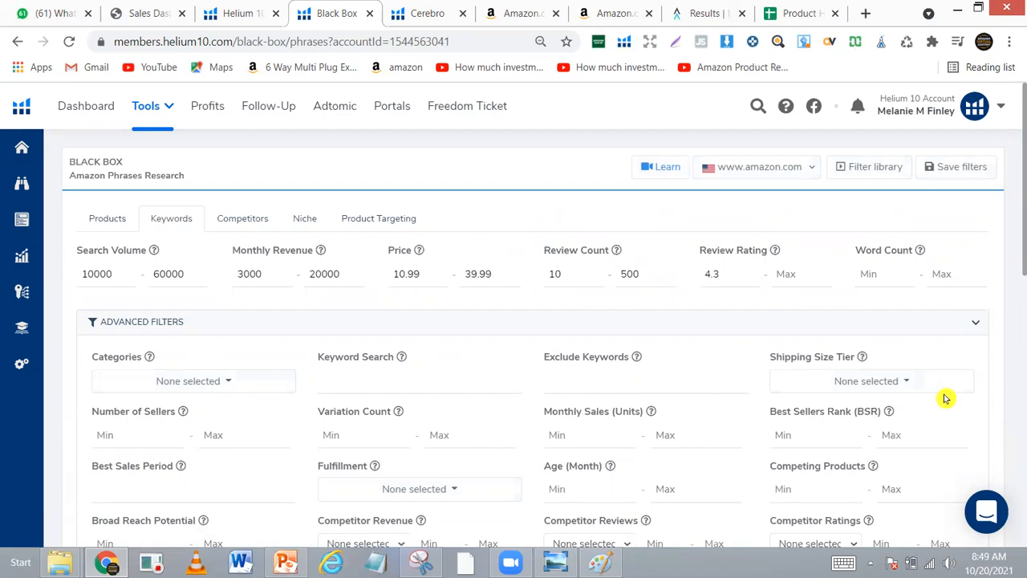
scroll(946, 399, "down", 3)
scroll(945, 398, "down", 3)
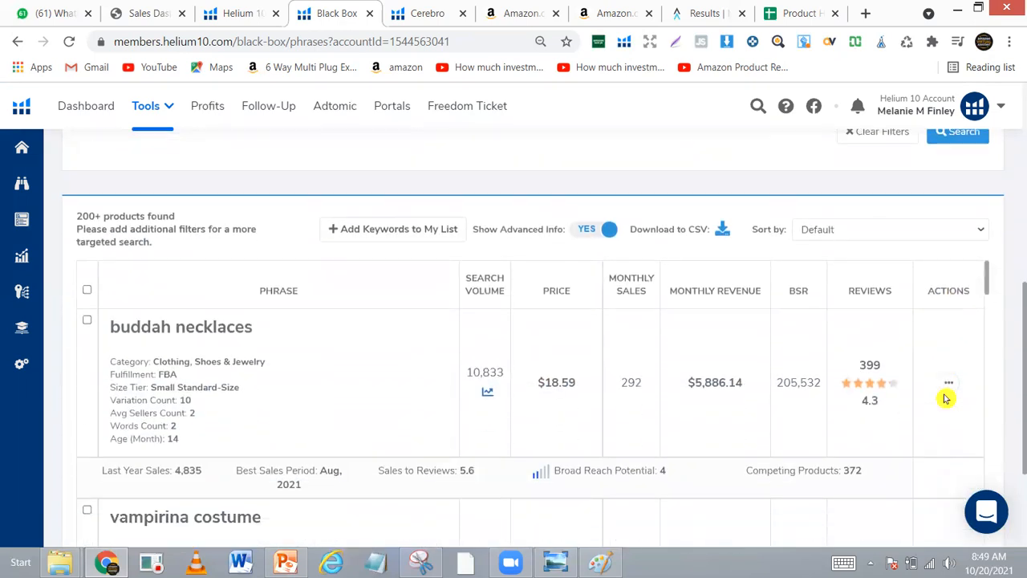
scroll(945, 399, "down", 1)
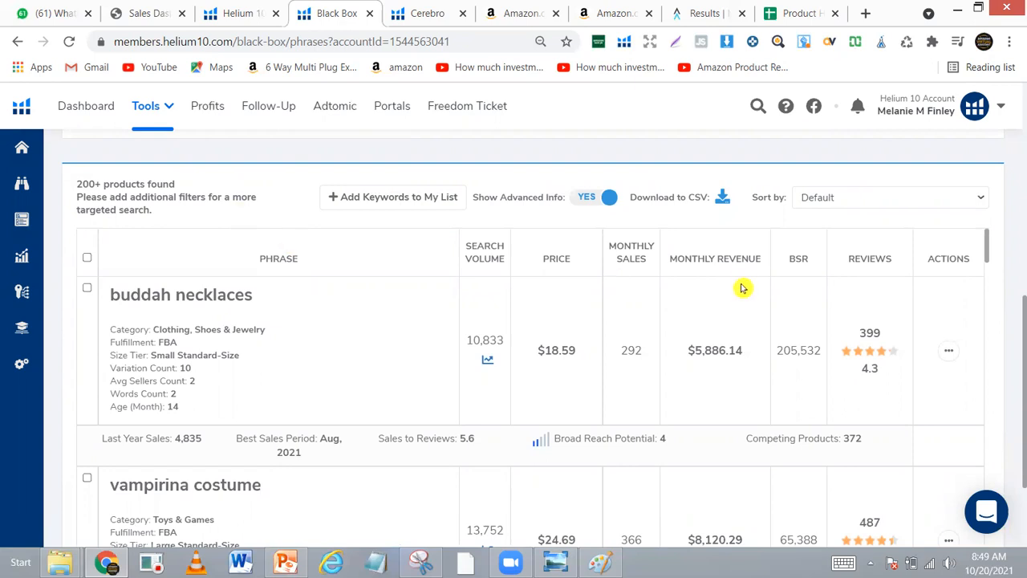
scroll(1007, 56, "down", 2)
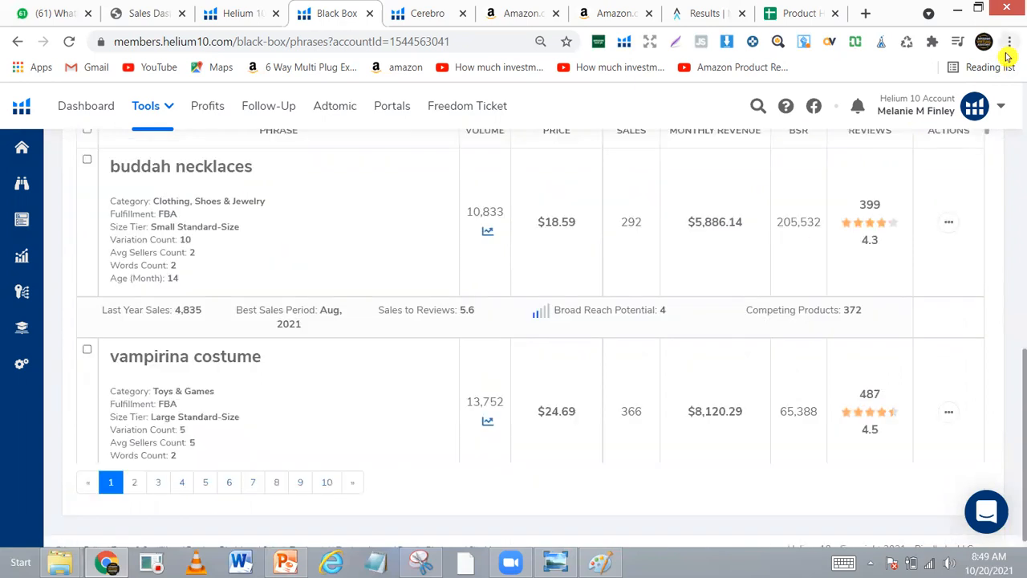
Reduce the browser zoom to 80% and return to the start of the phrase results table.
left_click(1007, 39)
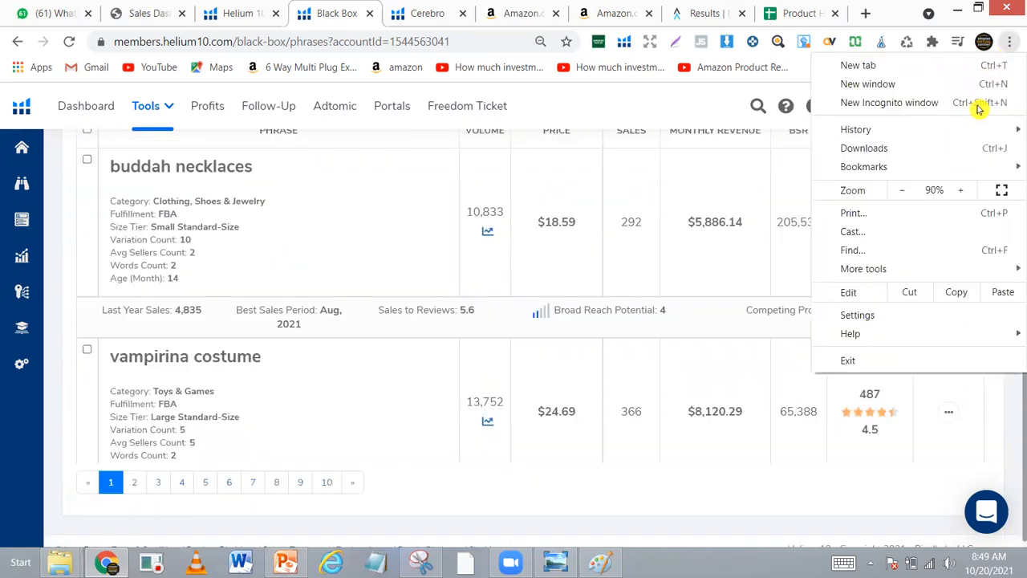
left_click(904, 192)
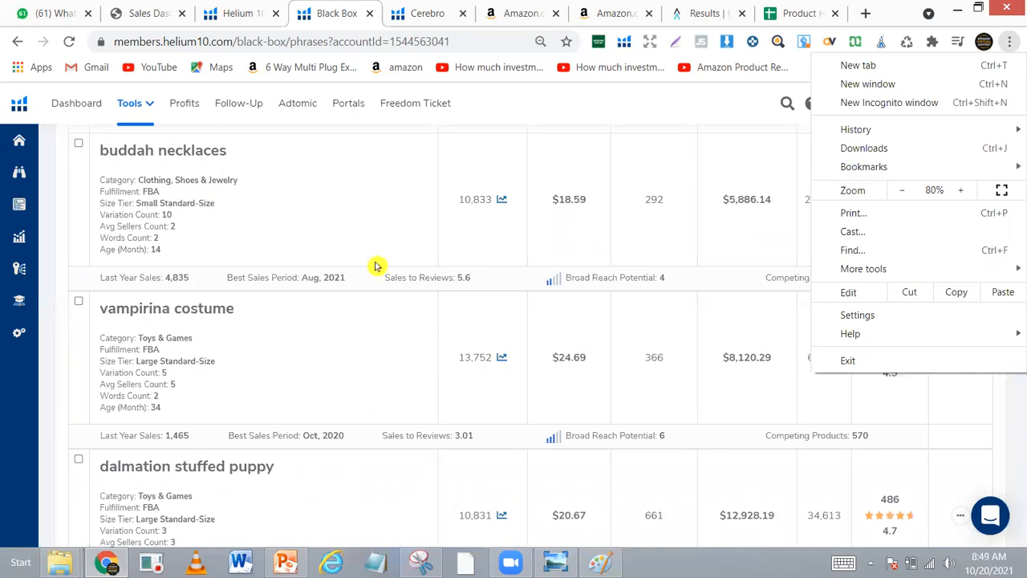
left_click(346, 196)
scroll(346, 196, "up", 1)
scroll(346, 195, "up", 1)
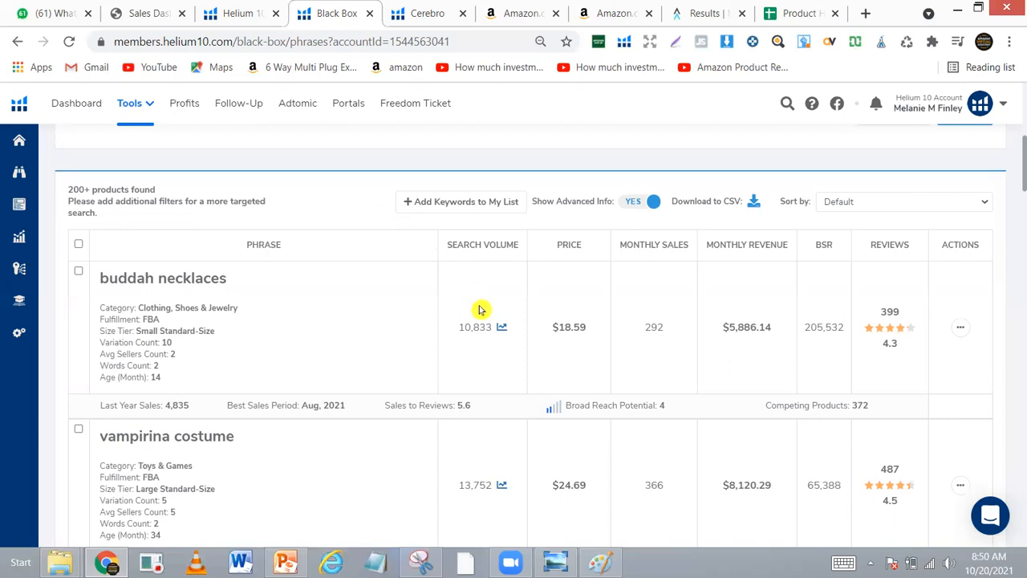
Try to view the search volume history of the phrase "buddah necklaces".
left_click(503, 331)
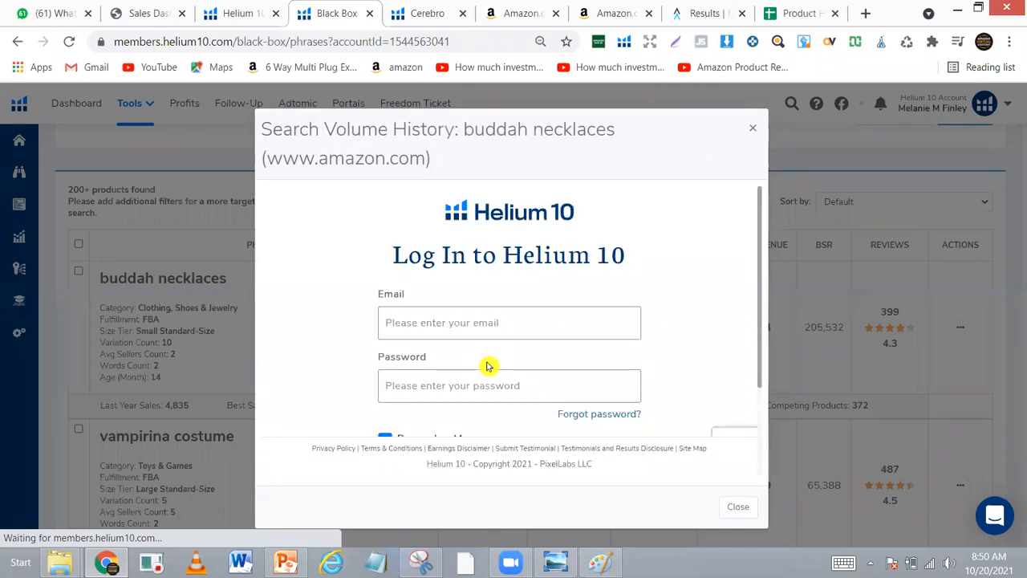
left_click(747, 132)
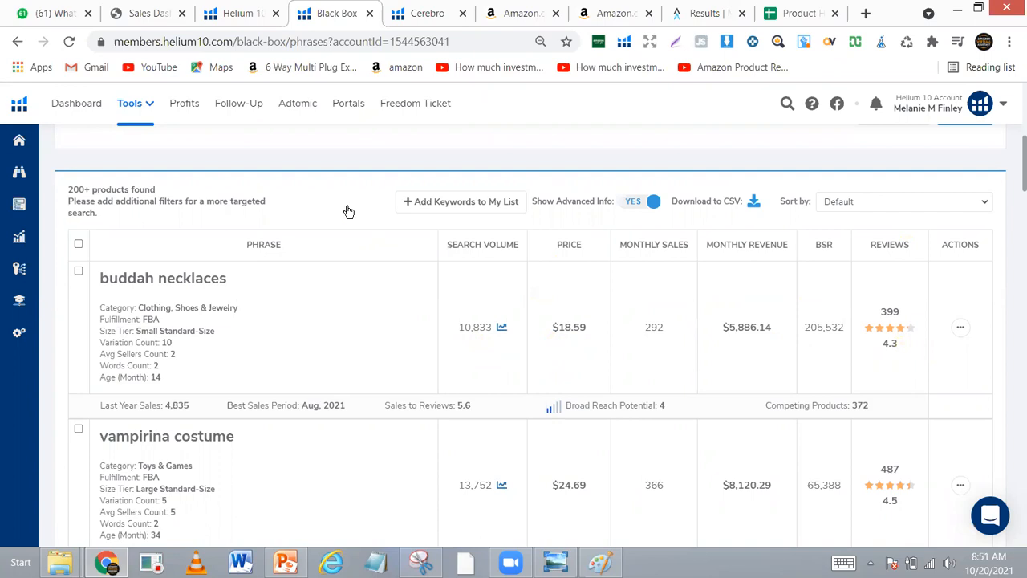
Find the phrase "flame glasses" in the Black Box results and open its Amazon search results.
scroll(347, 210, "down", 2)
scroll(348, 209, "down", 2)
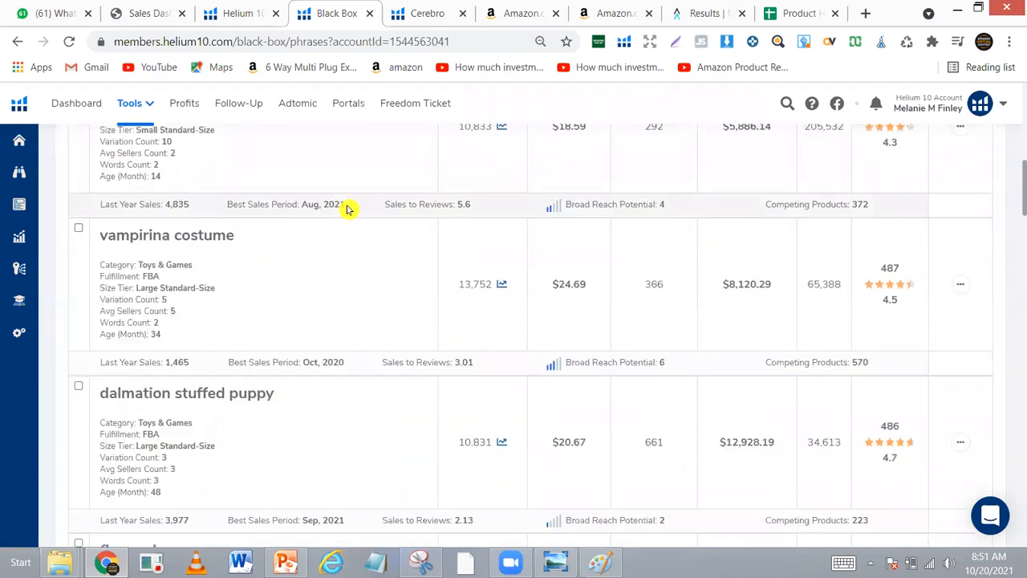
scroll(348, 210, "down", 1)
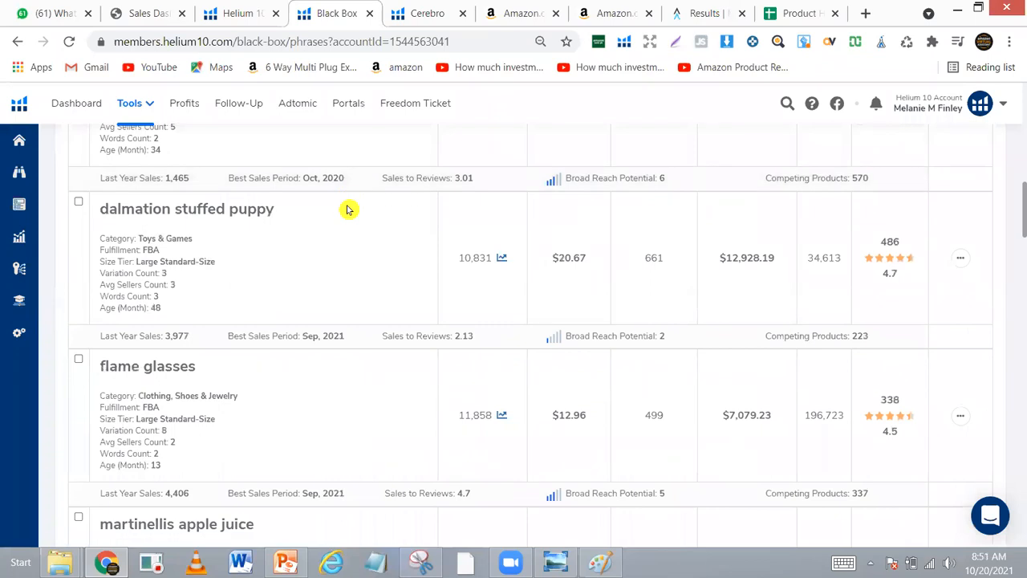
scroll(348, 209, "down", 1)
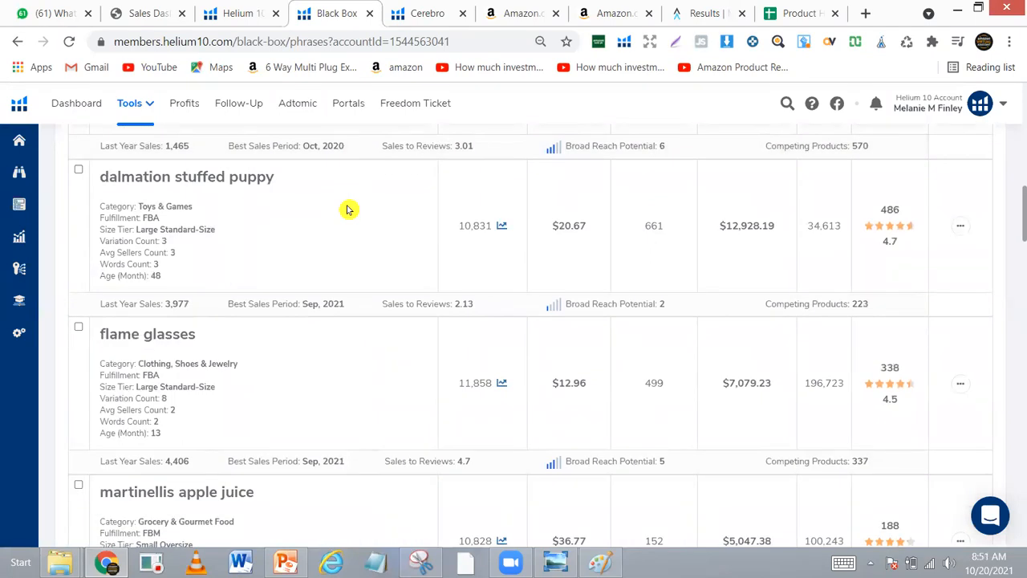
scroll(347, 210, "down", 1)
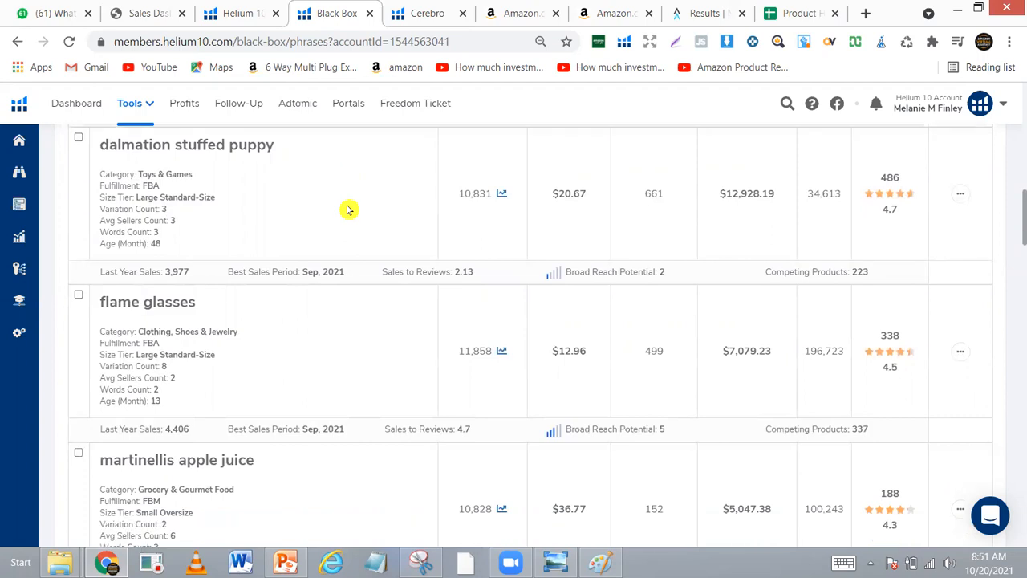
scroll(347, 209, "up", 1)
scroll(348, 210, "down", 2)
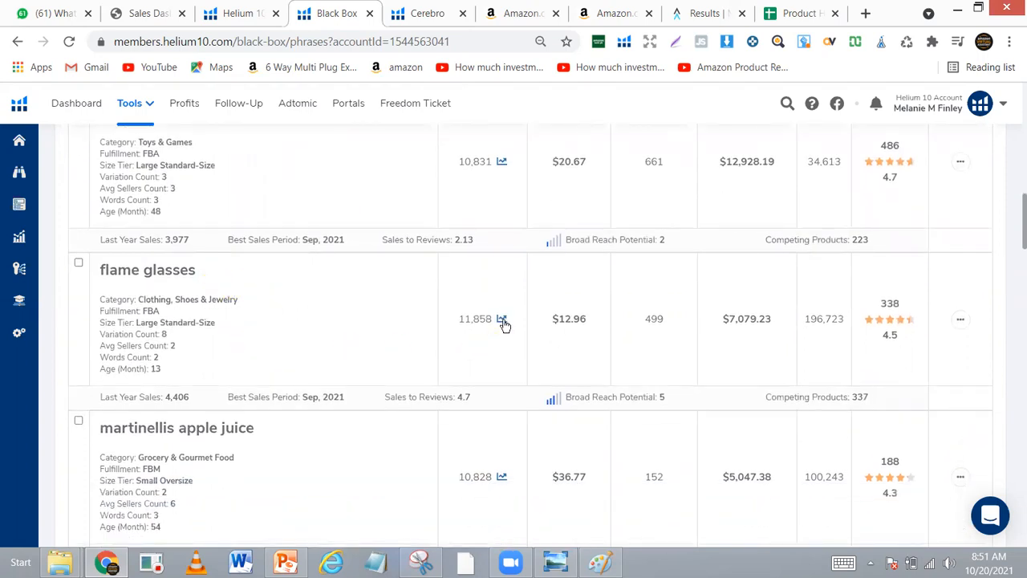
left_click(962, 322)
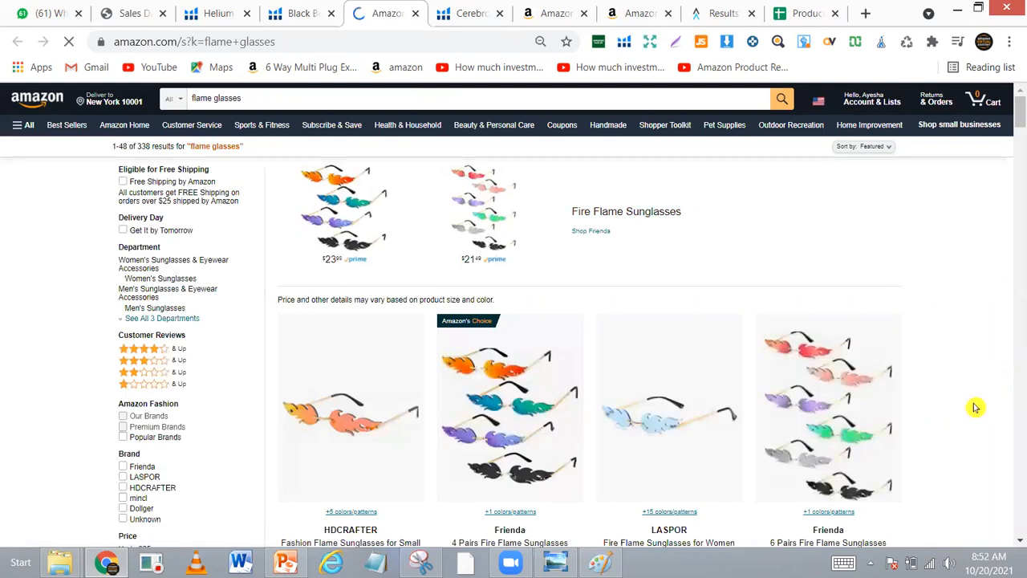
Look through the prices and review counts of the flame glasses listings and start the Jungle Scout extension on these results.
scroll(975, 408, "down", 1)
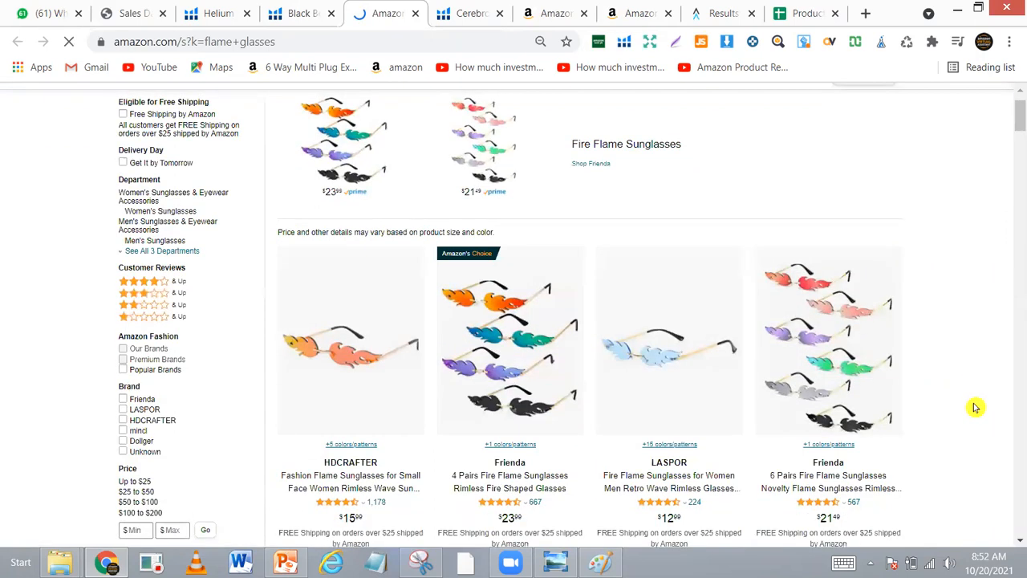
scroll(975, 407, "down", 3)
scroll(975, 408, "down", 1)
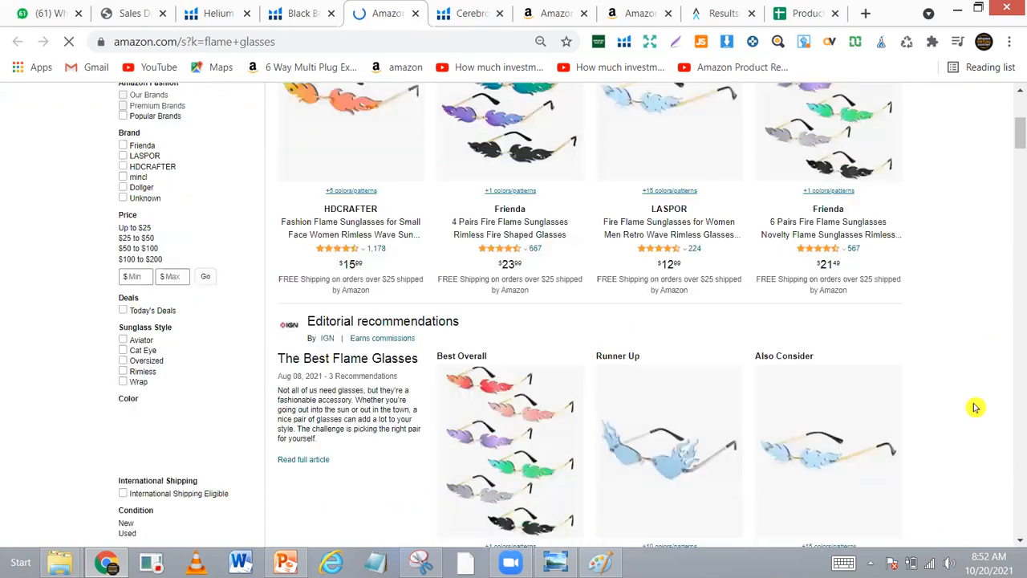
scroll(975, 408, "down", 2)
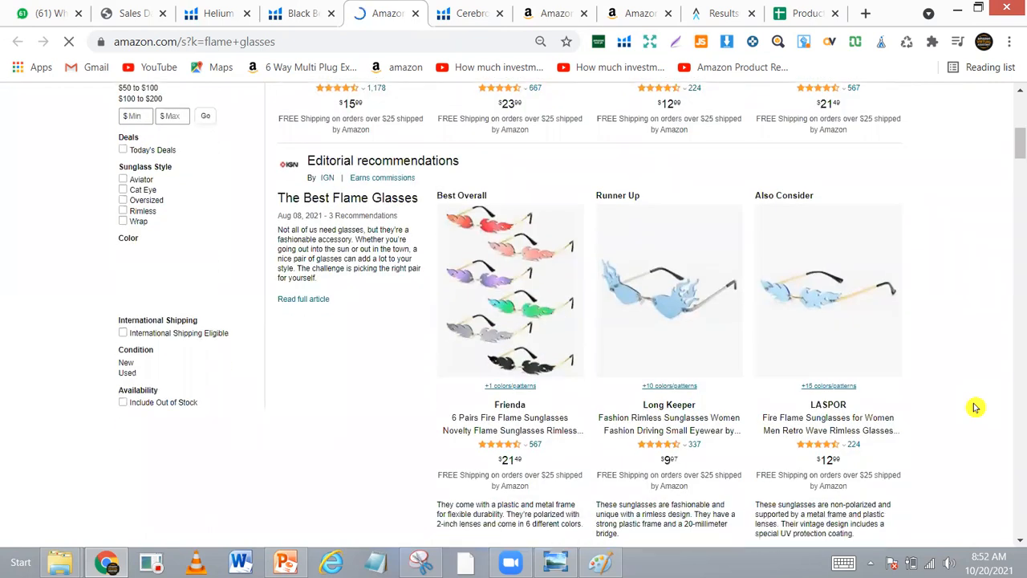
scroll(975, 408, "down", 5)
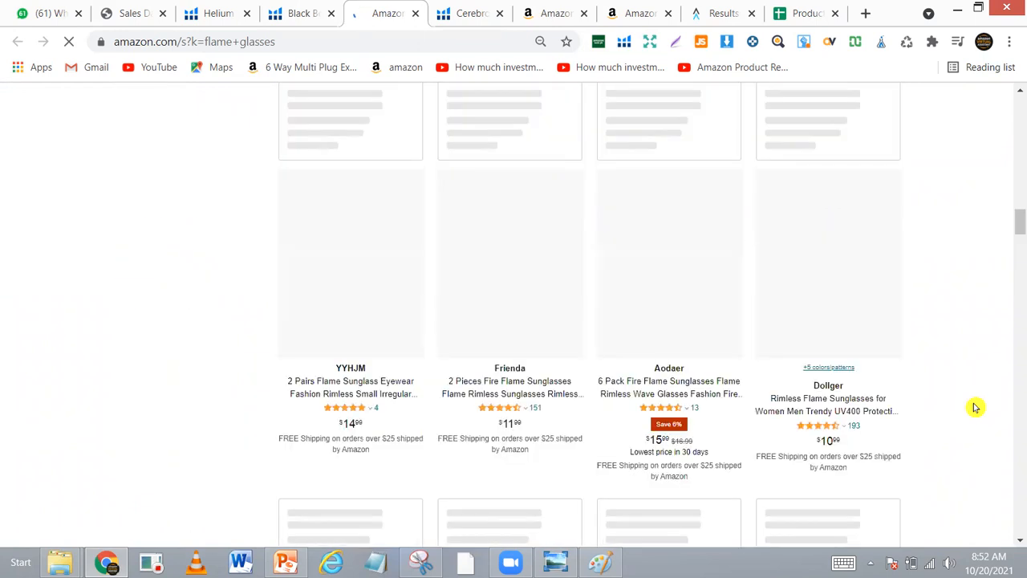
scroll(975, 408, "down", 5)
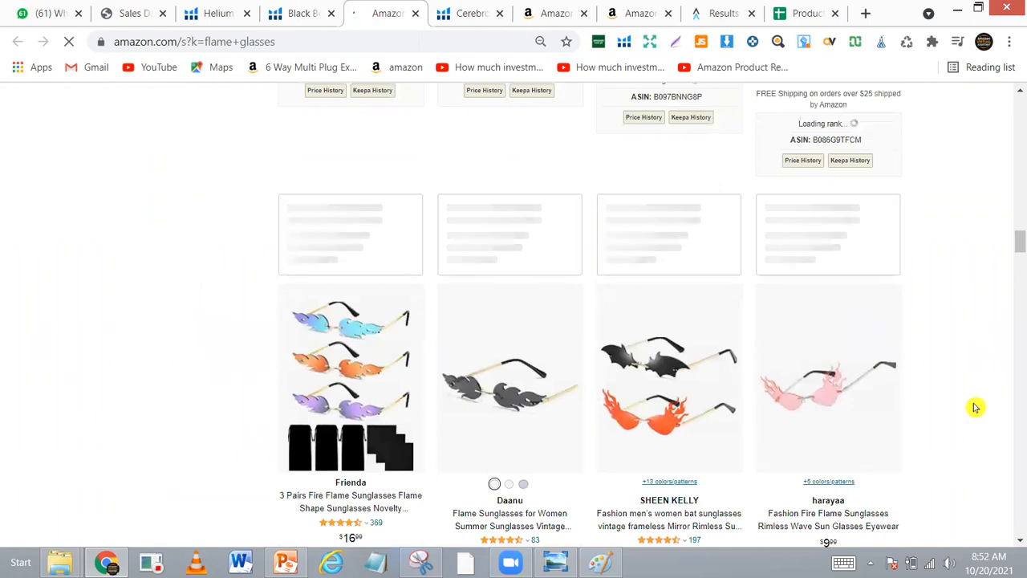
scroll(975, 407, "up", 4)
scroll(975, 408, "up", 5)
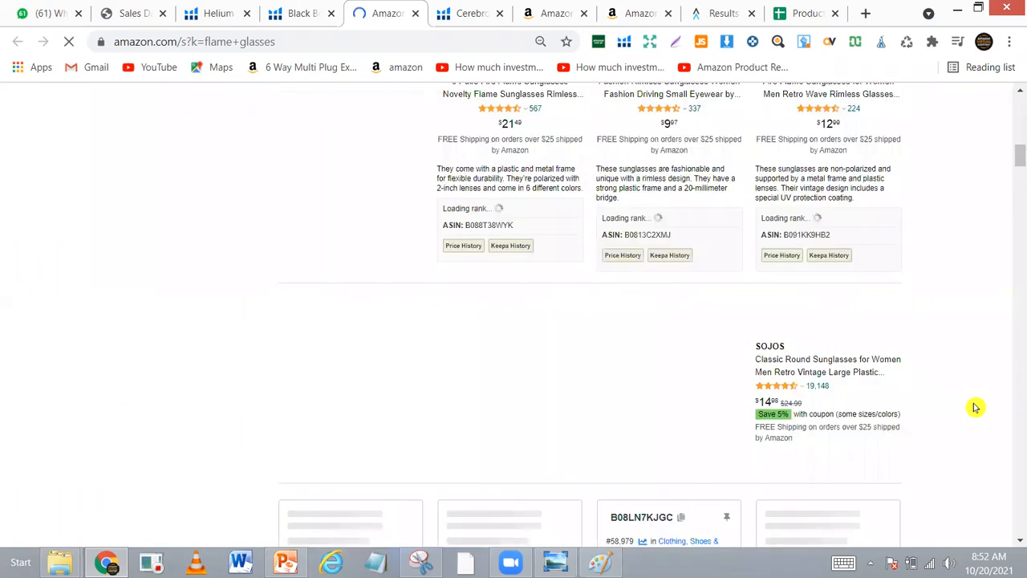
scroll(975, 408, "up", 1)
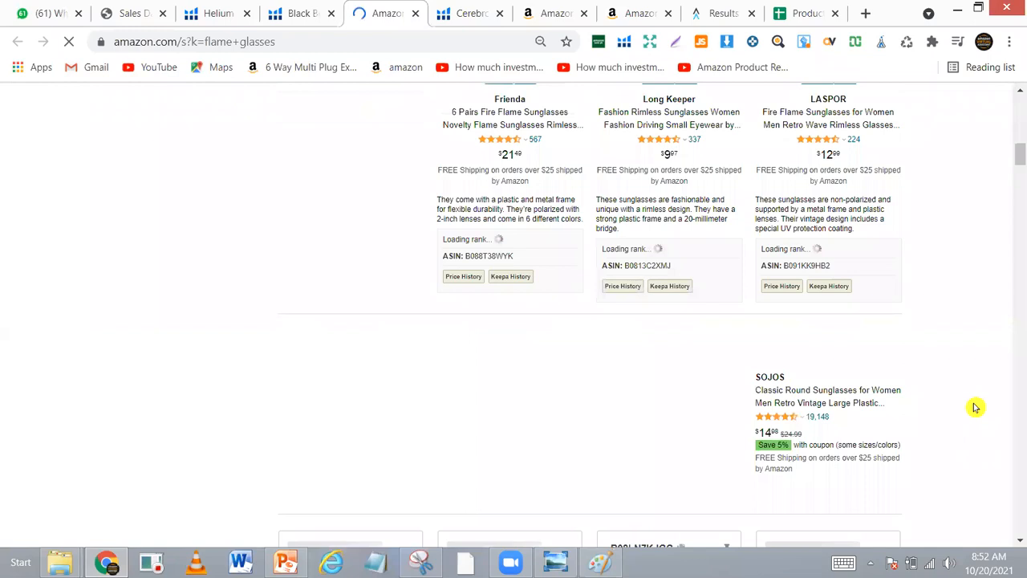
scroll(975, 407, "up", 5)
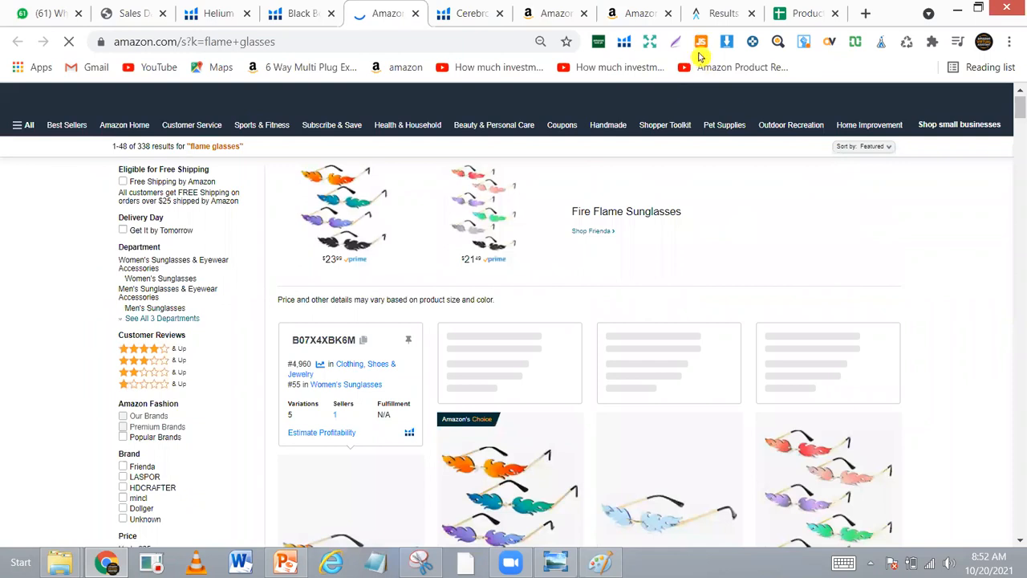
left_click(701, 40)
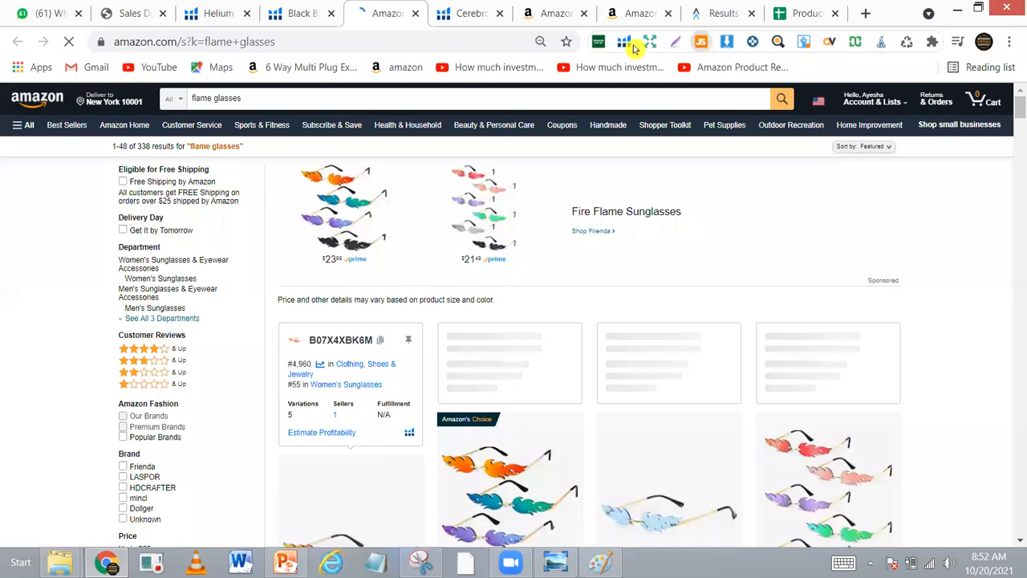
Review further Black Box phrases from "martinellis apple juice" to "halloween trophy" and return to the flame glasses results on Amazon.
left_click(294, 11)
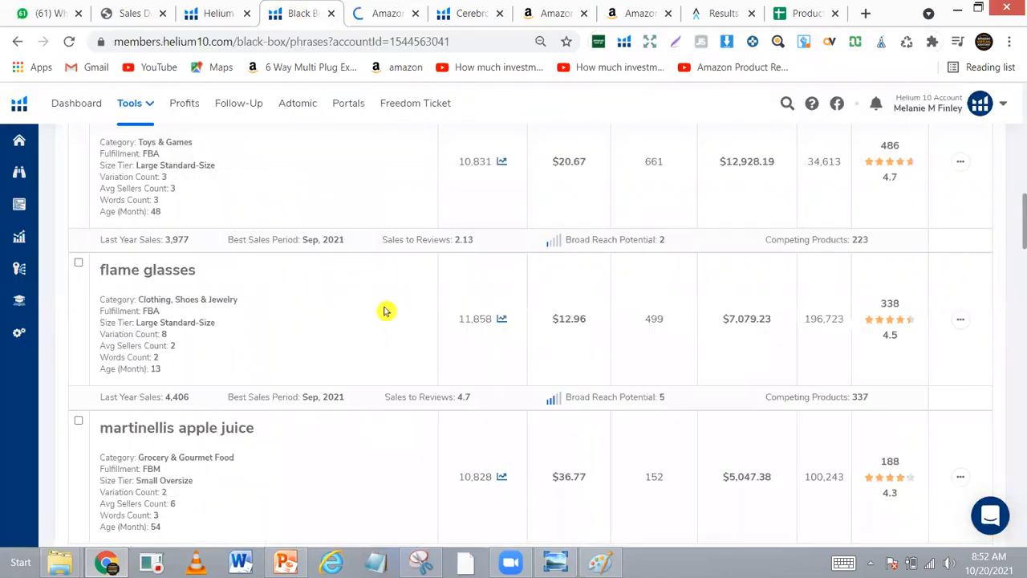
scroll(385, 312, "down", 2)
scroll(385, 311, "down", 2)
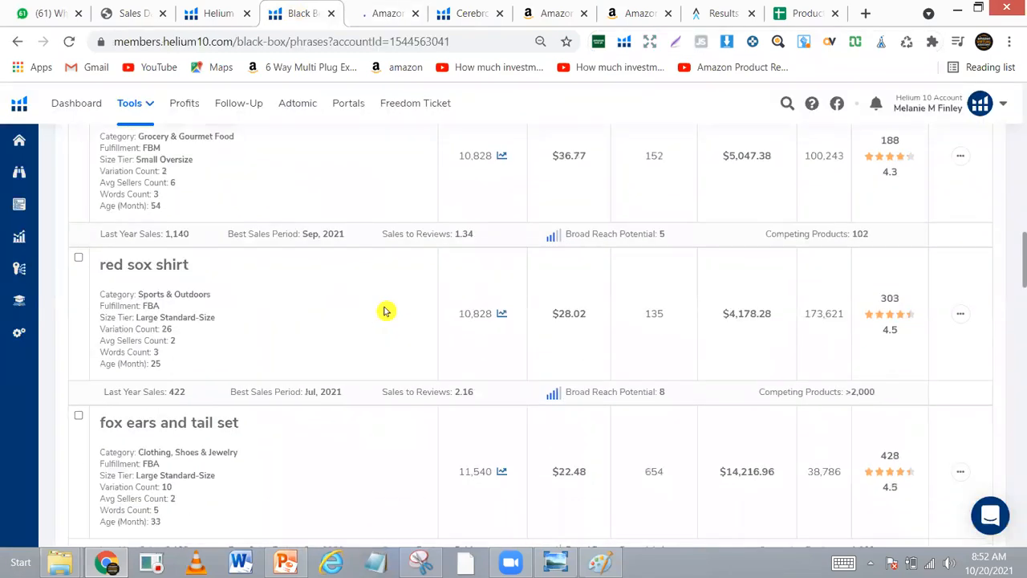
scroll(386, 311, "down", 1)
scroll(386, 311, "down", 2)
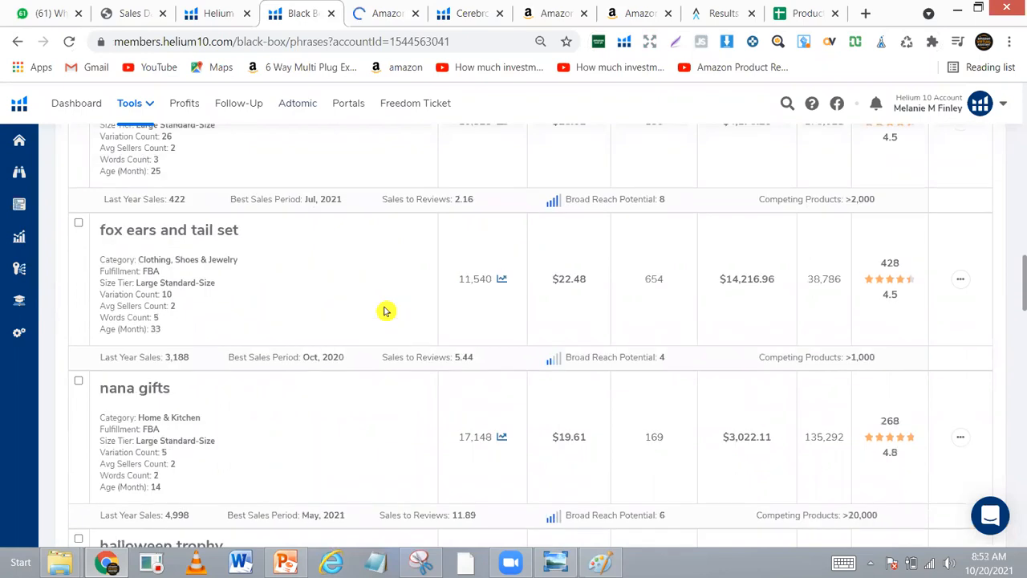
scroll(385, 312, "down", 1)
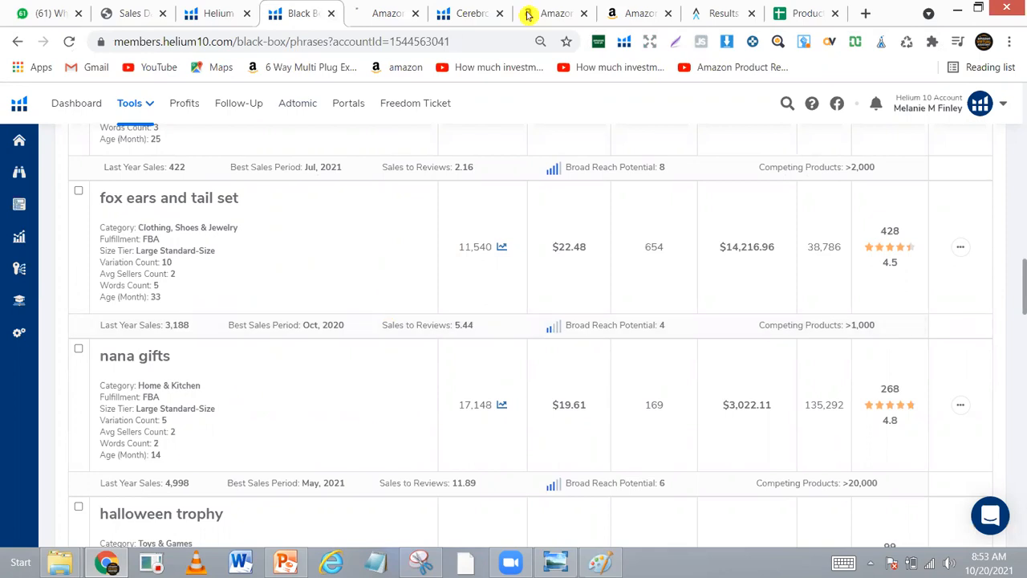
left_click(385, 11)
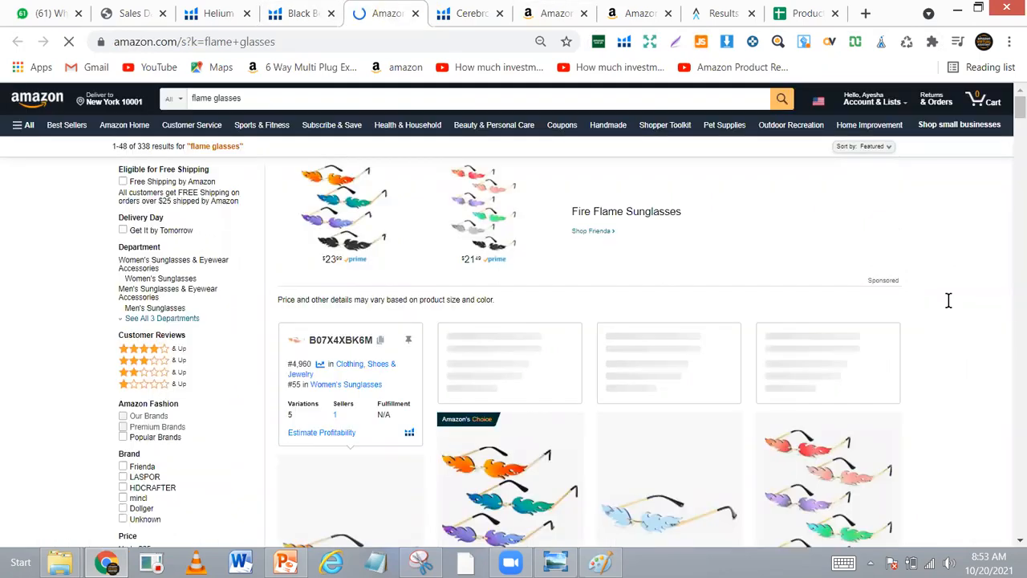